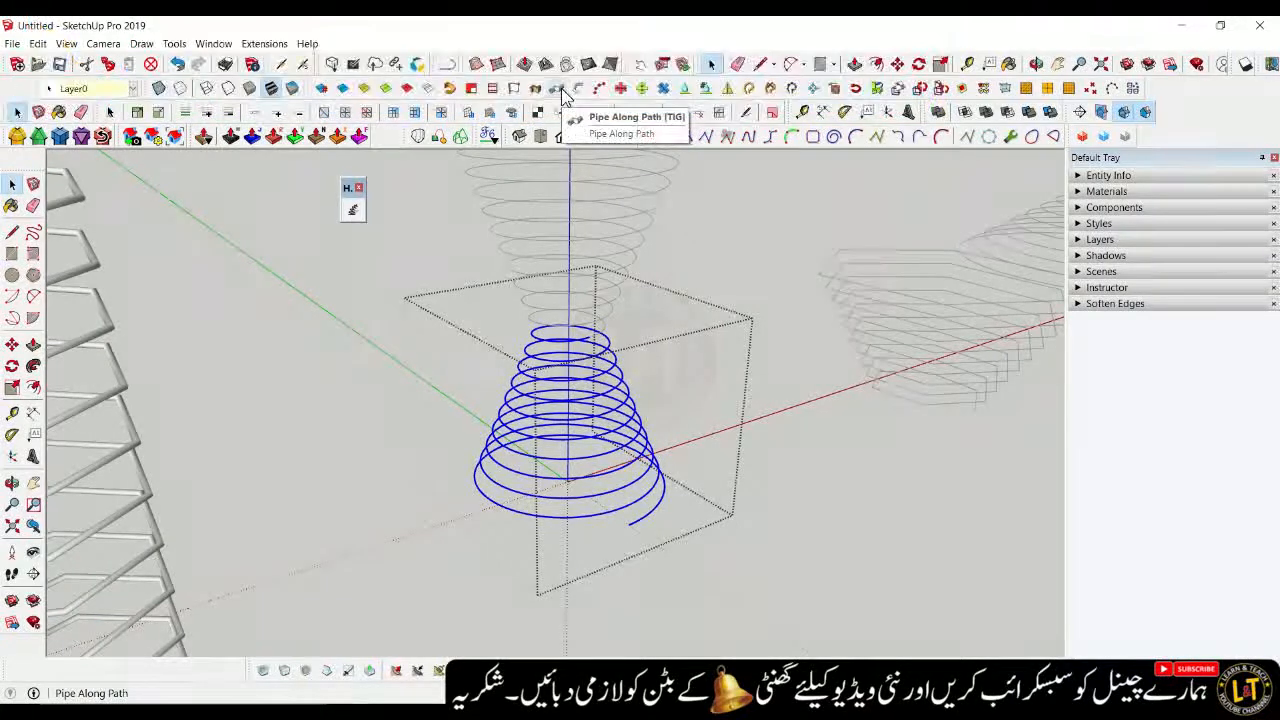
# Pipe the lower conical helix with a 1 1/2" outside diameter, 0" inside diameter and 24 segments, and leave the group
pyautogui.click(566, 92)
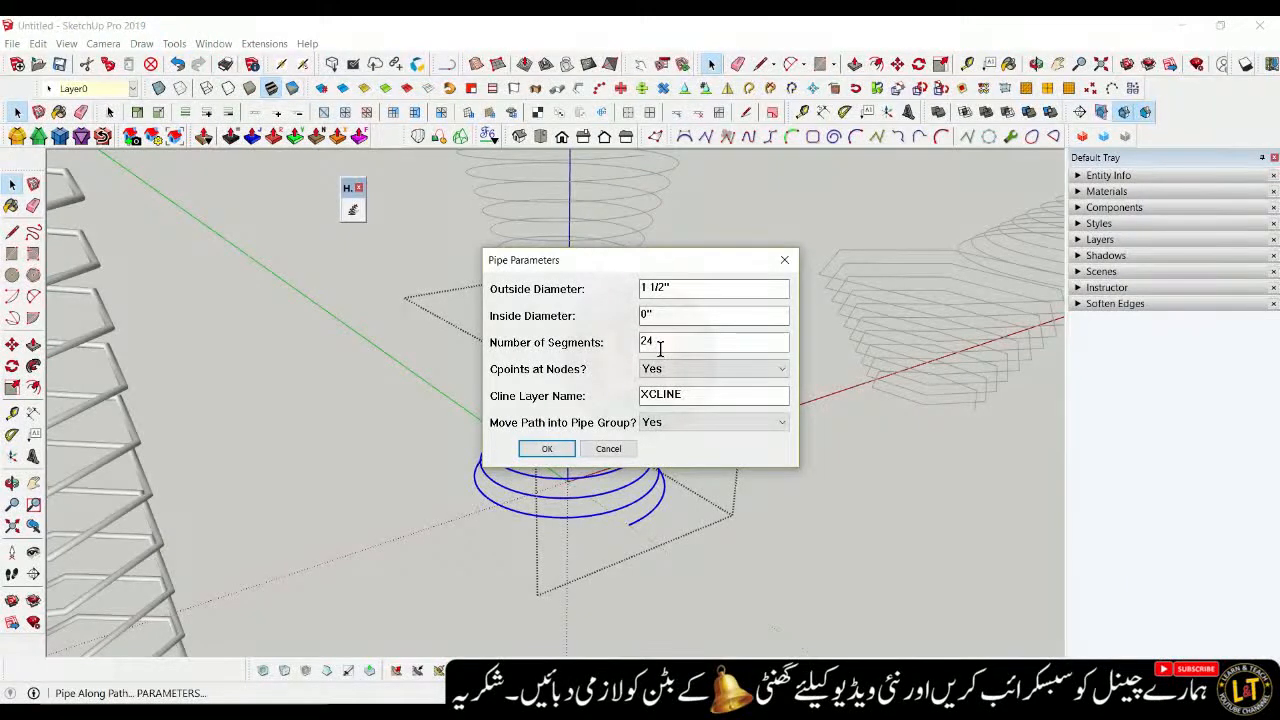
pyautogui.click(562, 450)
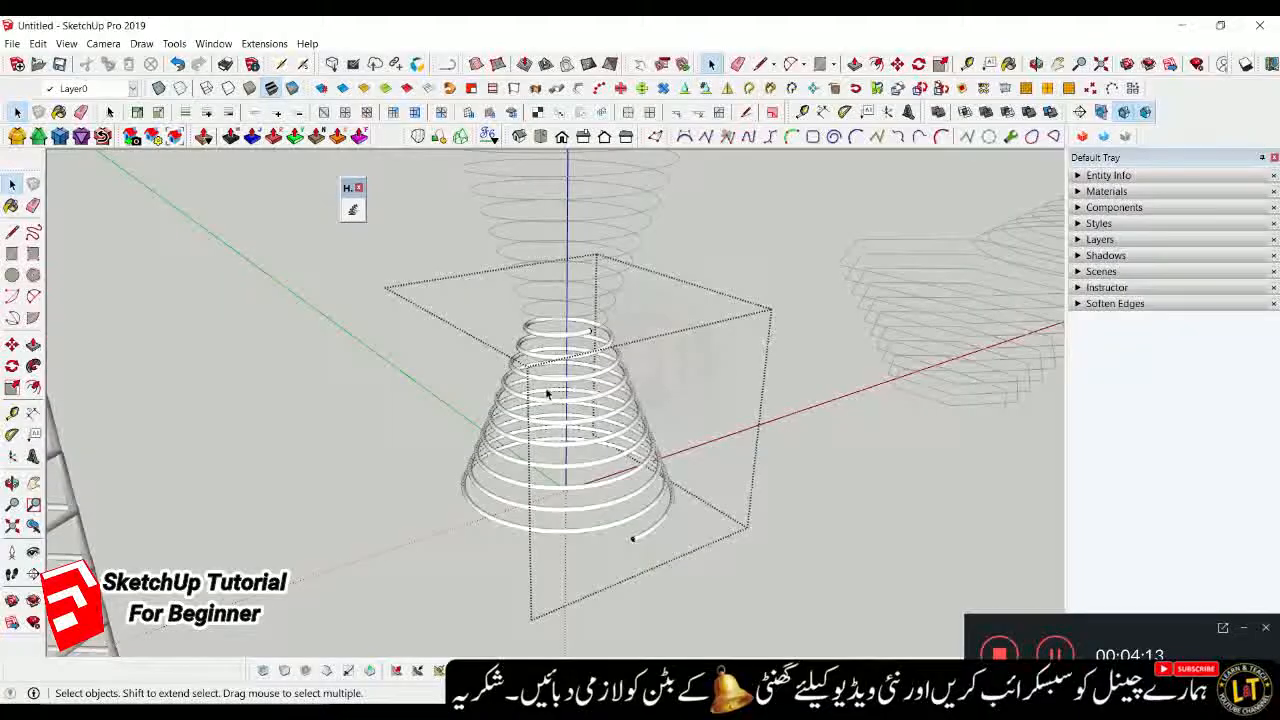
pyautogui.scroll(3, 547, 393)
pyautogui.scroll(-2, 574, 392)
pyautogui.click(327, 494)
# Examine the piped lower conical spring up close and from several sides, including both open ends
pyautogui.moveTo(327, 494); pyautogui.dragTo(566, 410, button='middle')
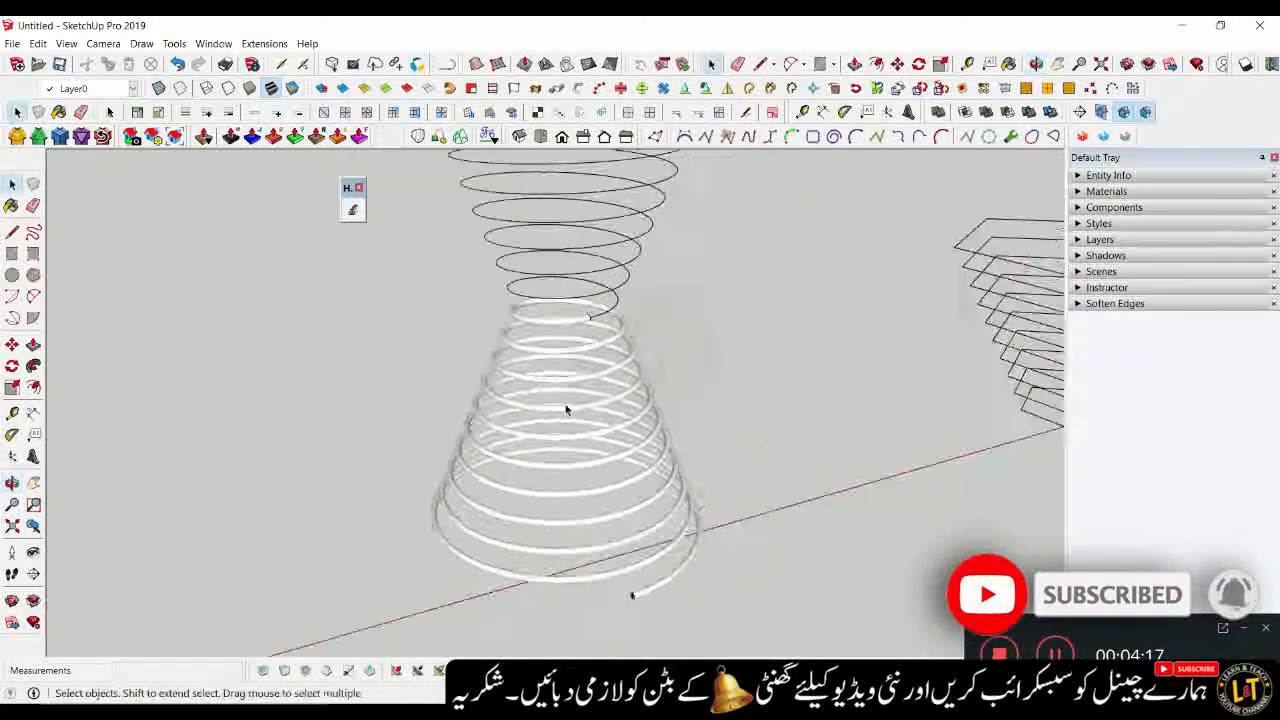
pyautogui.scroll(2, 566, 410)
pyautogui.scroll(2, 584, 351)
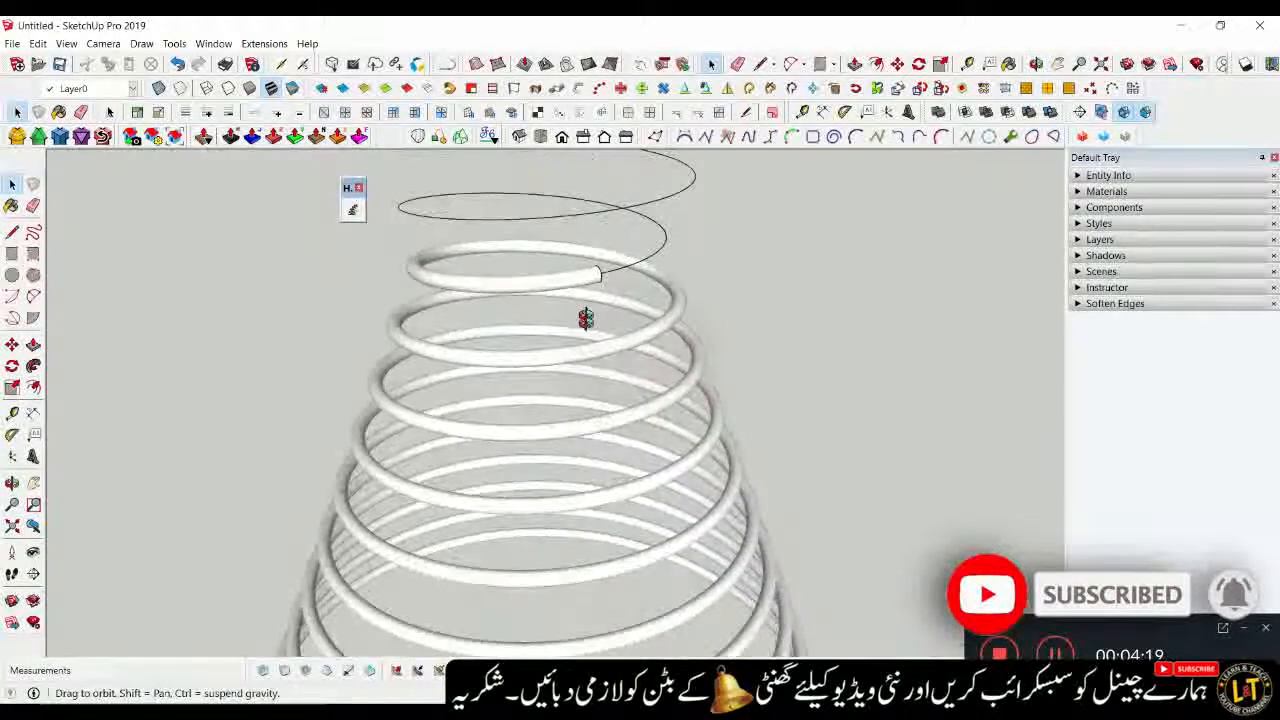
pyautogui.scroll(-4, 585, 318)
pyautogui.scroll(-2, 623, 486)
pyautogui.scroll(2, 648, 516)
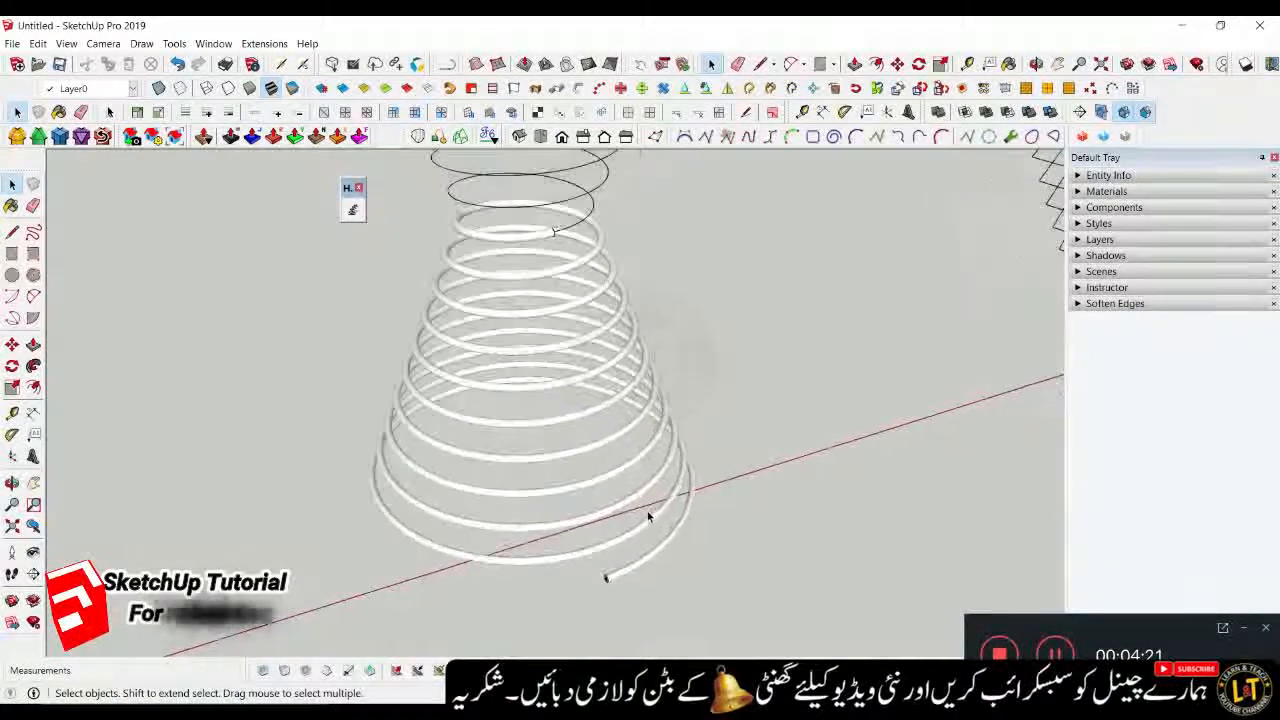
pyautogui.scroll(-2, 620, 522)
pyautogui.moveTo(573, 455); pyautogui.dragTo(337, 509, button='middle')
pyautogui.scroll(2, 455, 270)
pyautogui.scroll(-2, 458, 266)
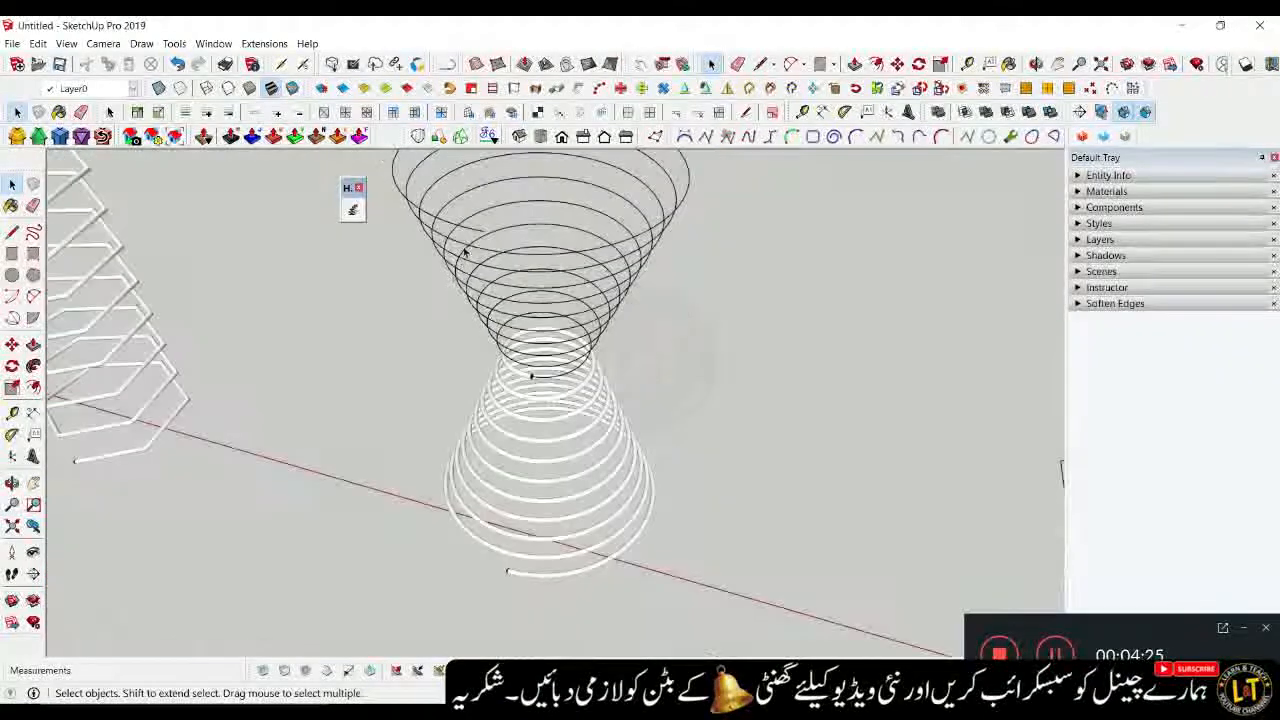
# Open the upper conical helix group and select its curve
pyautogui.doubleClick(468, 235)
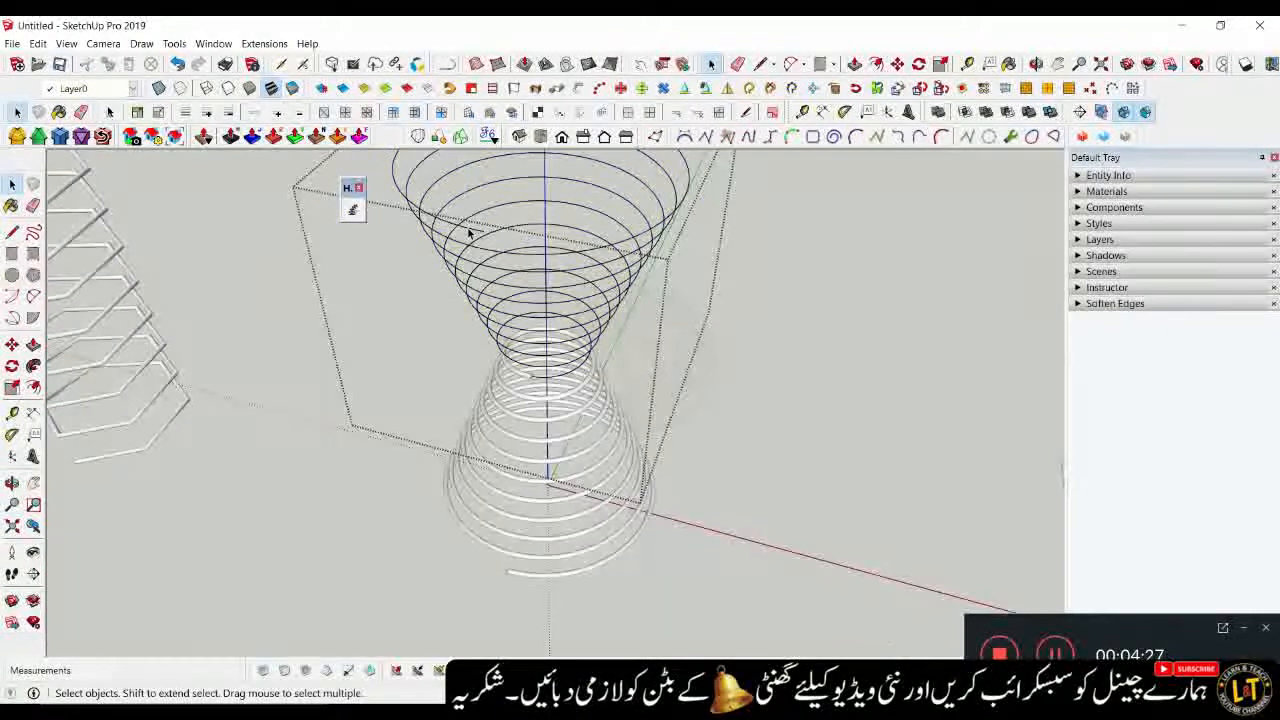
pyautogui.click(468, 233)
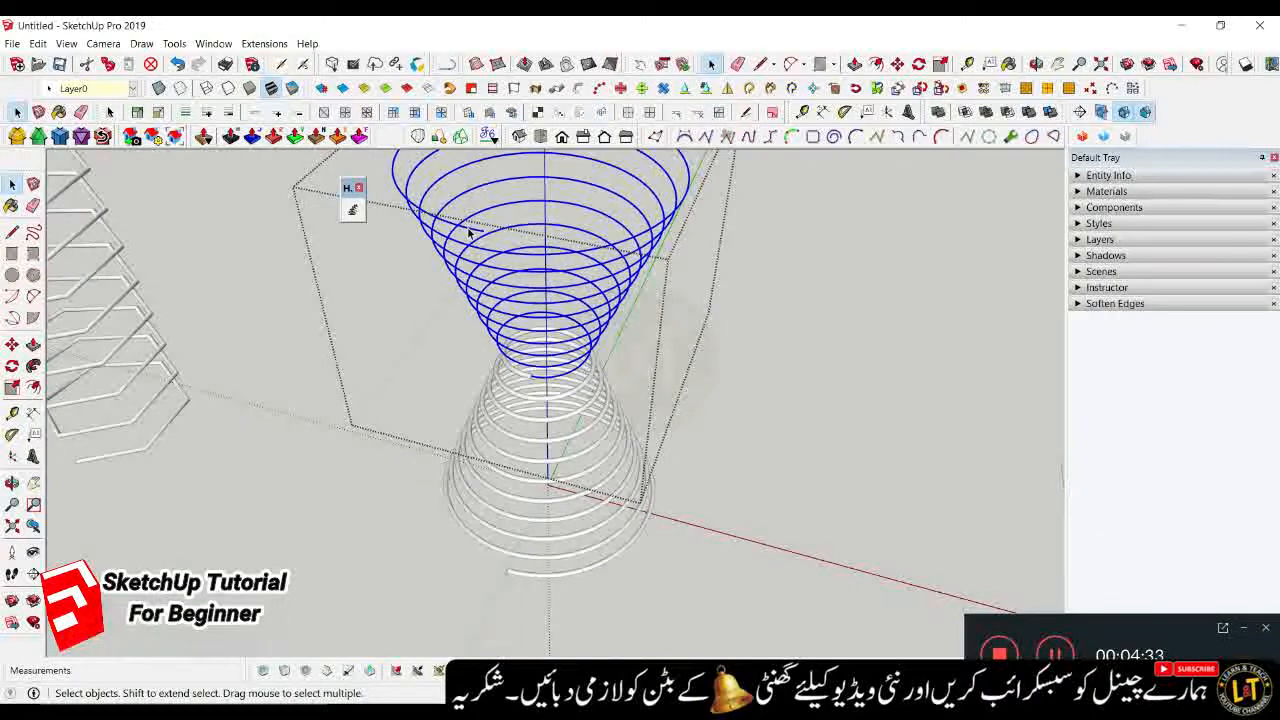
pyautogui.scroll(1, 434, 222)
pyautogui.click(352, 210)
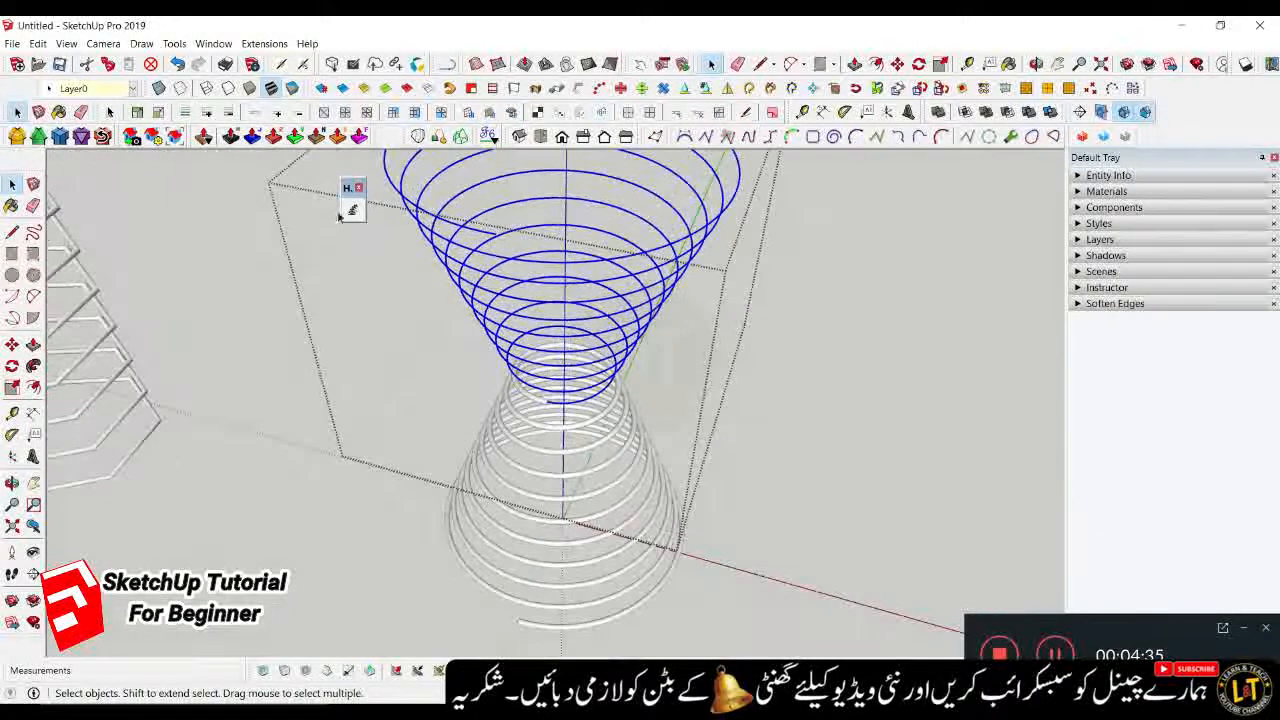
pyautogui.moveTo(575, 182); pyautogui.dragTo(807, 205)
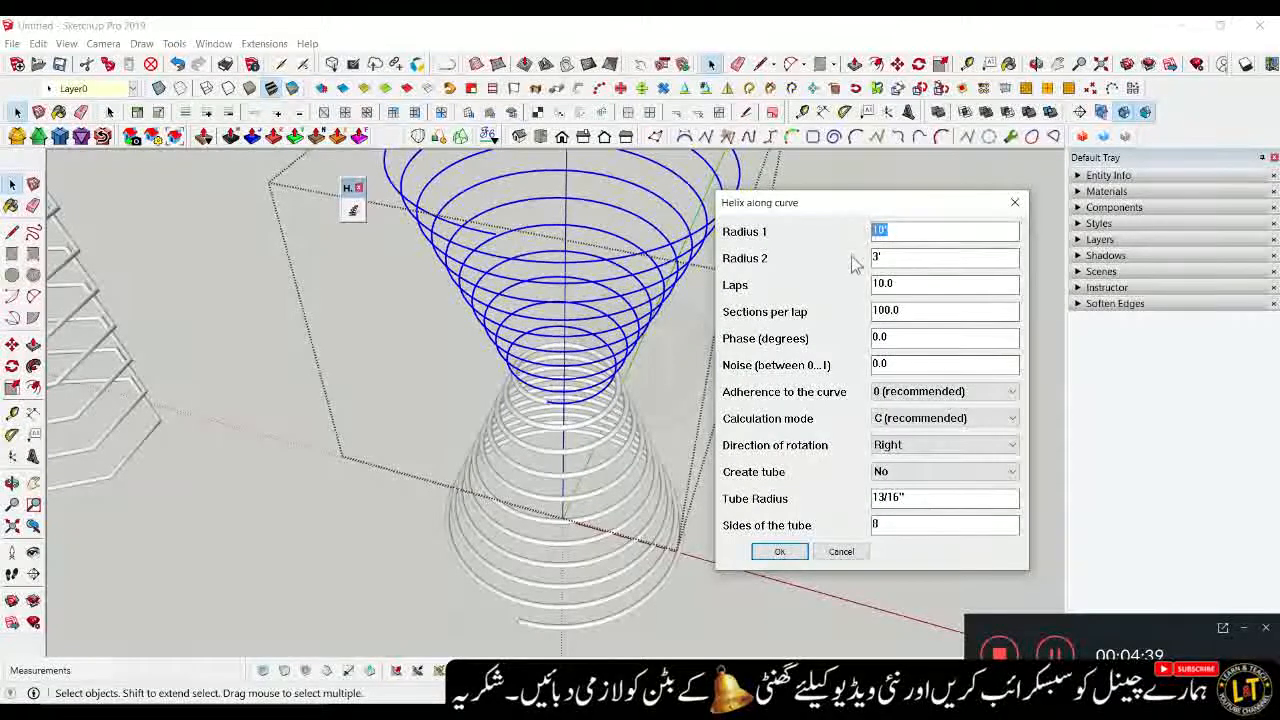
pyautogui.click(841, 554)
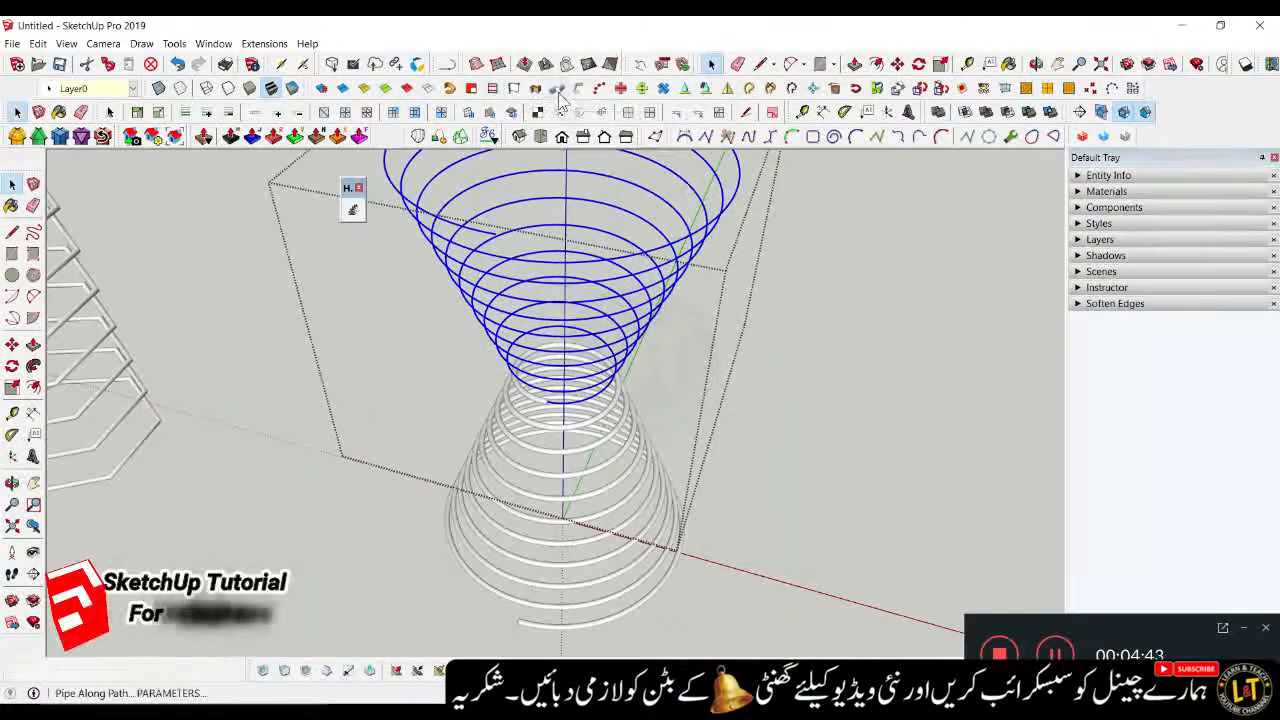
# Run Pipe Along Path on the upper conical helix with an outside diameter of 1, inside diameter 0" and three segments
pyautogui.moveTo(708, 272); pyautogui.dragTo(845, 318)
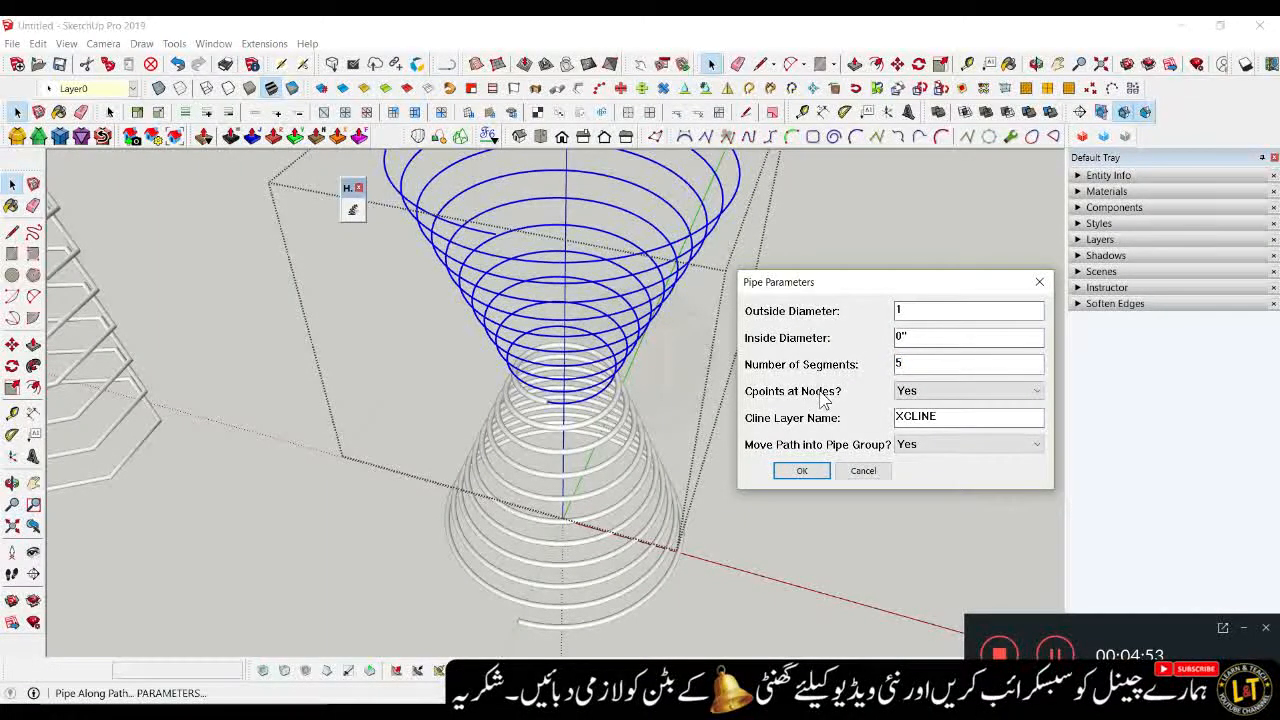
pyautogui.click(814, 474)
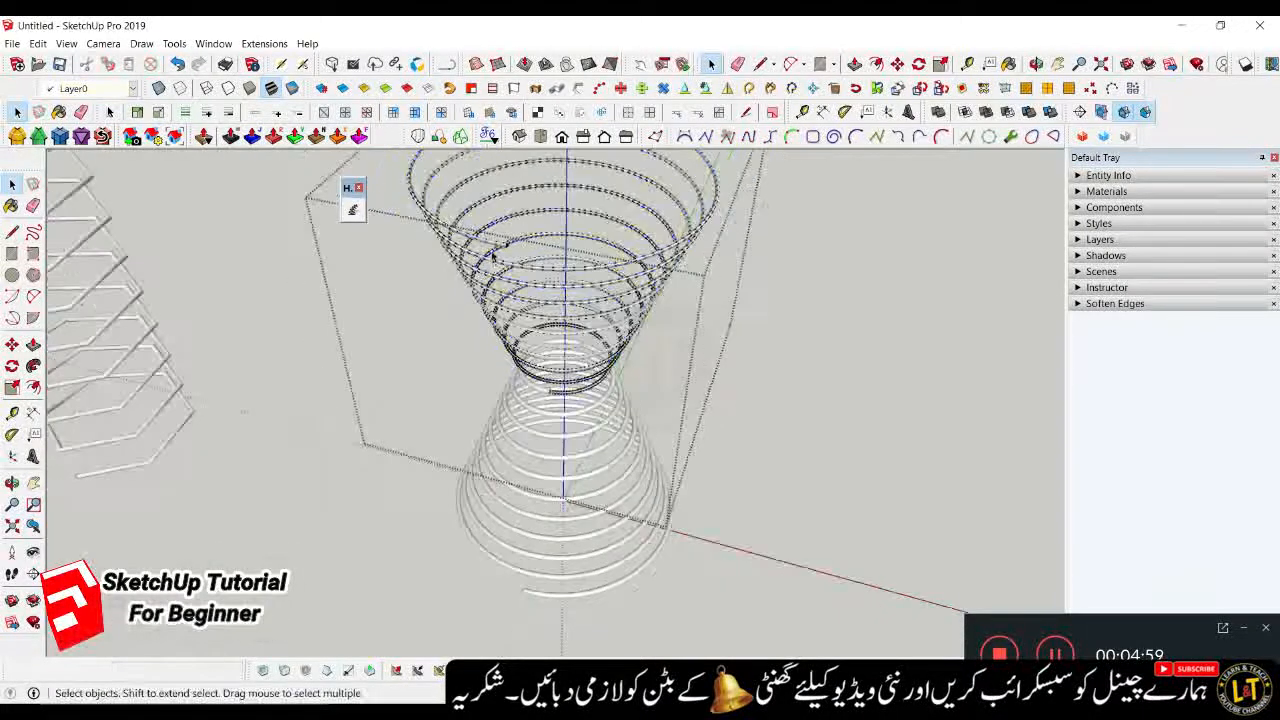
# Examine the end profile of the upper spring's pipe up close and compare it with the surrounding springs
pyautogui.scroll(8, 506, 248)
pyautogui.scroll(-5, 507, 257)
pyautogui.moveTo(586, 371); pyautogui.dragTo(558, 421, button='middle')
pyautogui.scroll(3, 643, 405)
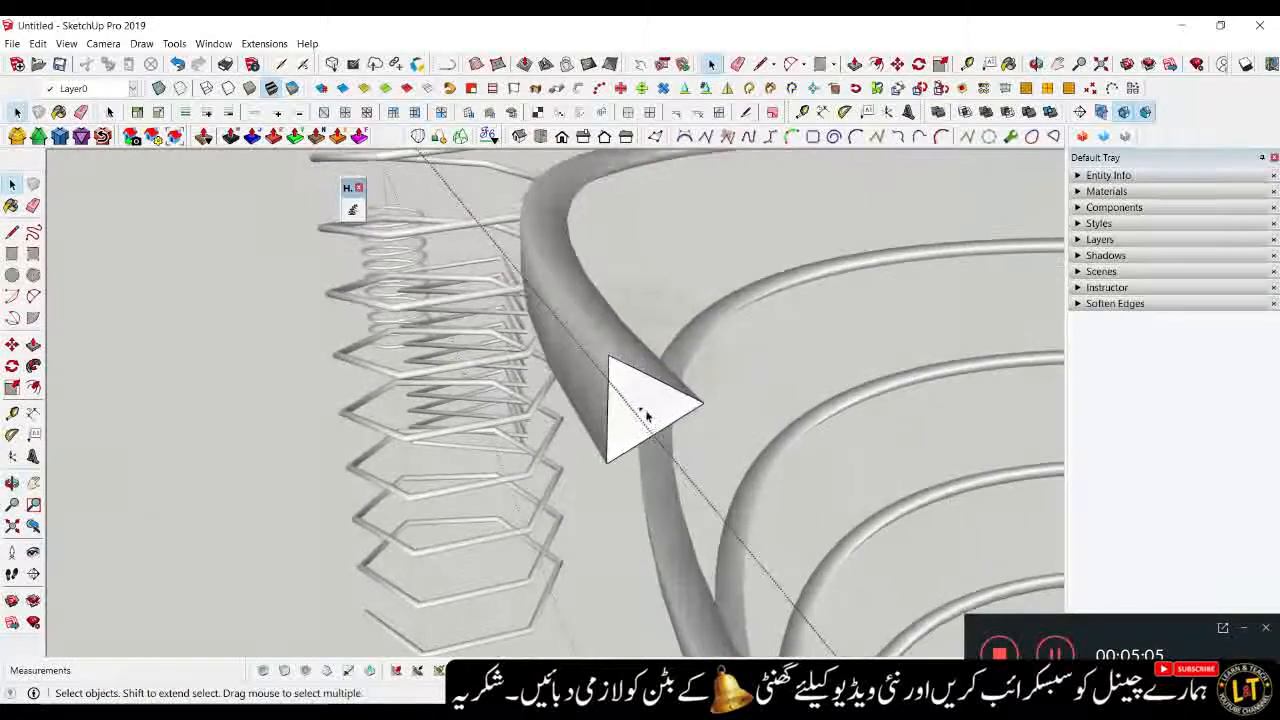
pyautogui.scroll(-10, 590, 395)
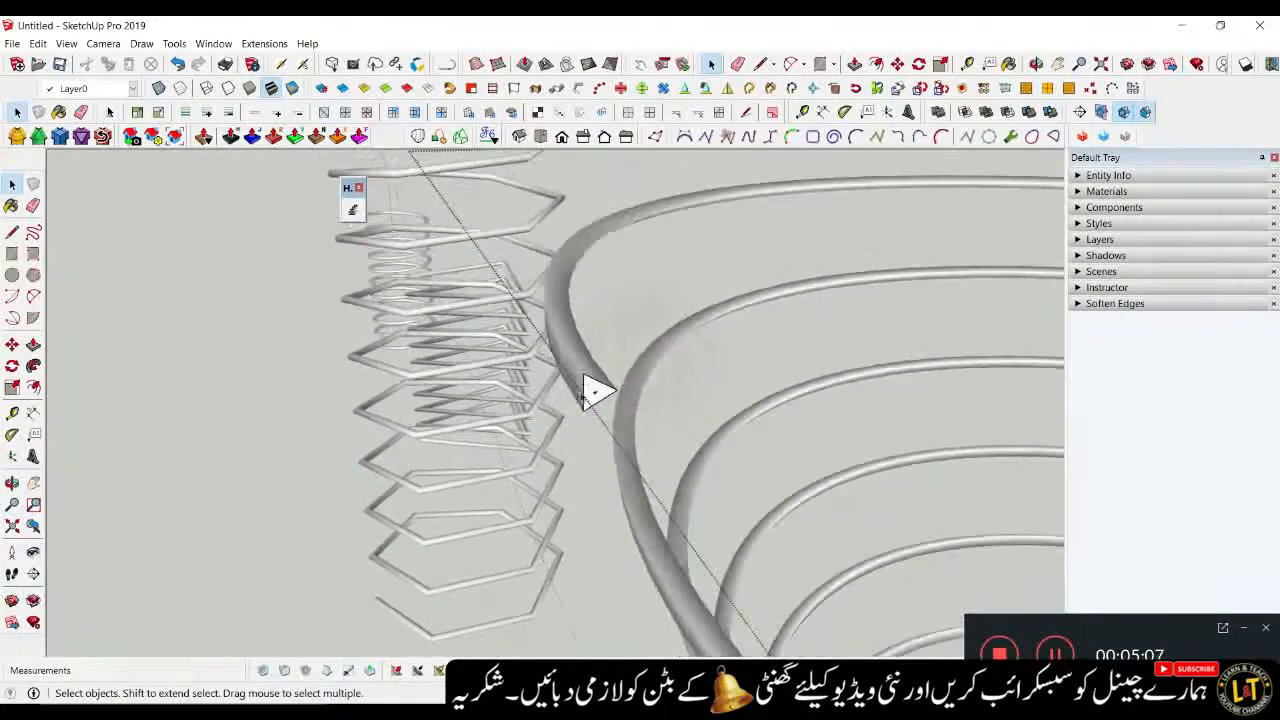
pyautogui.scroll(-5, 557, 397)
pyautogui.moveTo(630, 405); pyautogui.dragTo(765, 436, button='middle')
pyautogui.scroll(1, 784, 452)
pyautogui.scroll(-4, 634, 443)
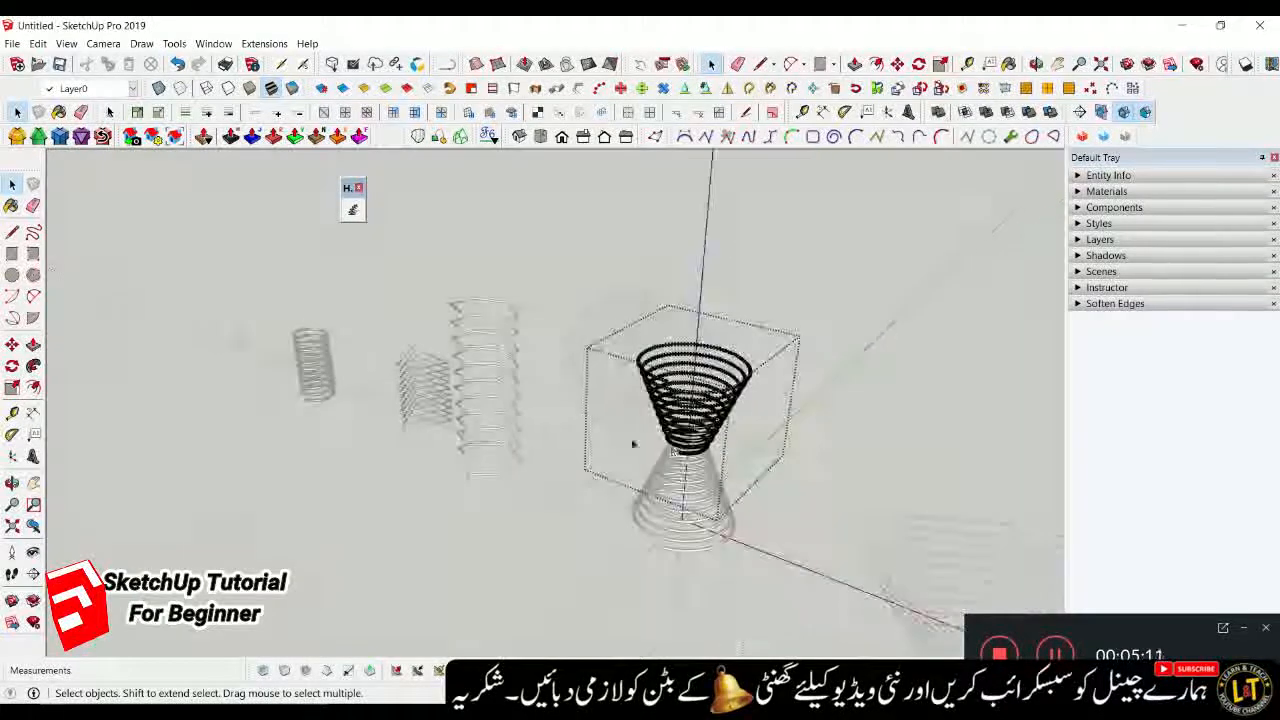
pyautogui.scroll(-2, 668, 543)
# Leave the group and delete all the springs and helices lined up along the red axis
pyautogui.click(597, 480)
pyautogui.moveTo(597, 481); pyautogui.dragTo(760, 458, button='middle')
pyautogui.scroll(4, 687, 415)
pyautogui.scroll(-6, 686, 415)
pyautogui.moveTo(457, 447); pyautogui.dragTo(437, 466, button='middle')
pyautogui.scroll(3, 408, 459)
pyautogui.scroll(-3, 407, 457)
pyautogui.scroll(-2, 409, 400)
pyautogui.scroll(-2, 408, 400)
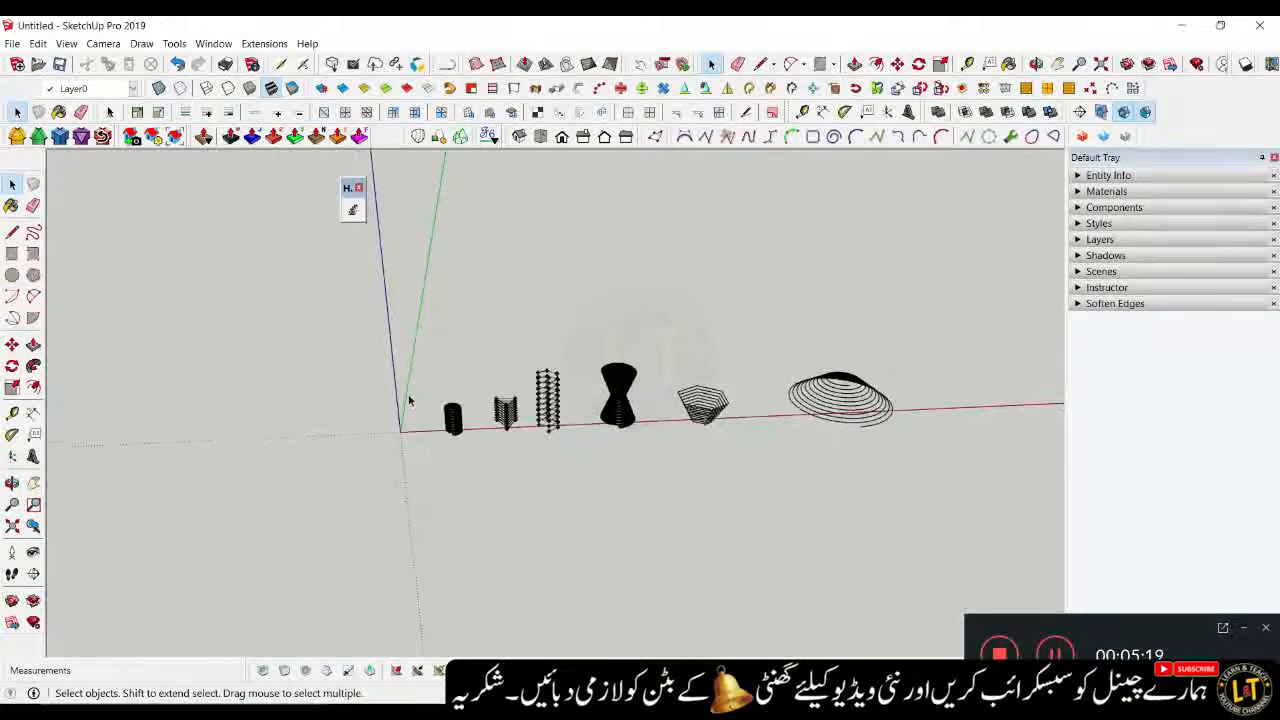
pyautogui.moveTo(400, 343); pyautogui.dragTo(929, 459)
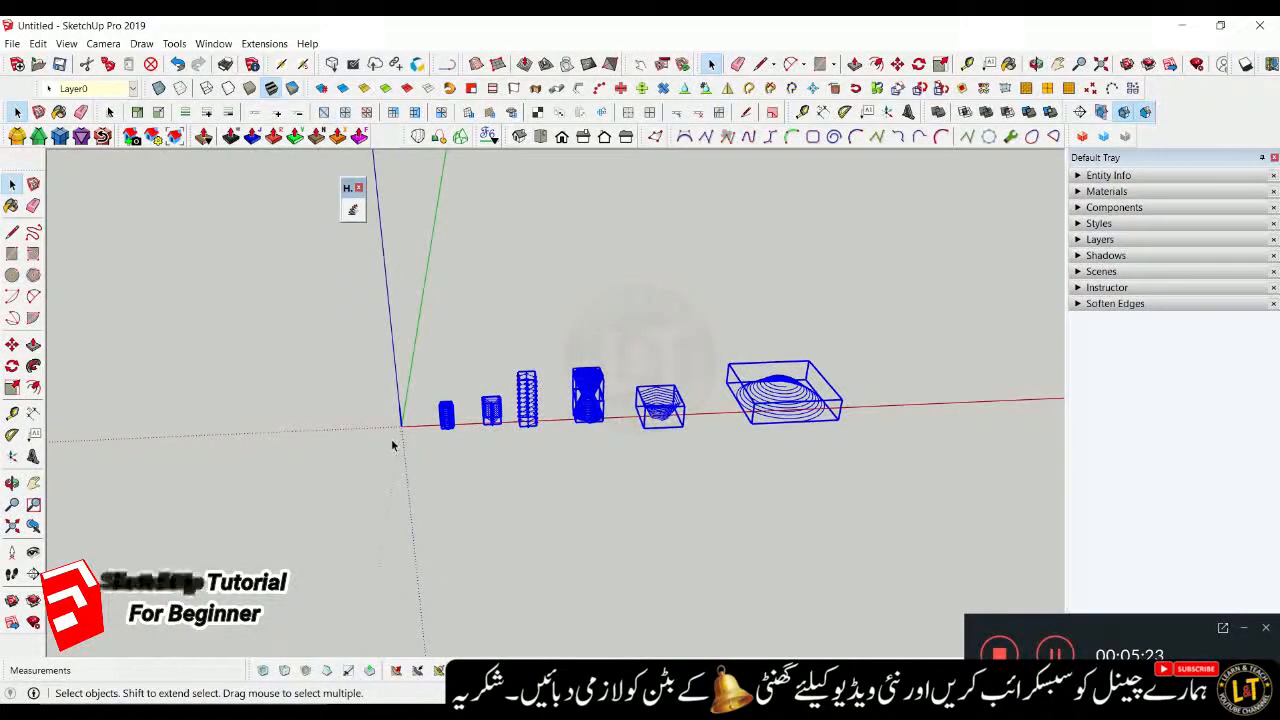
pyautogui.press('Delete')
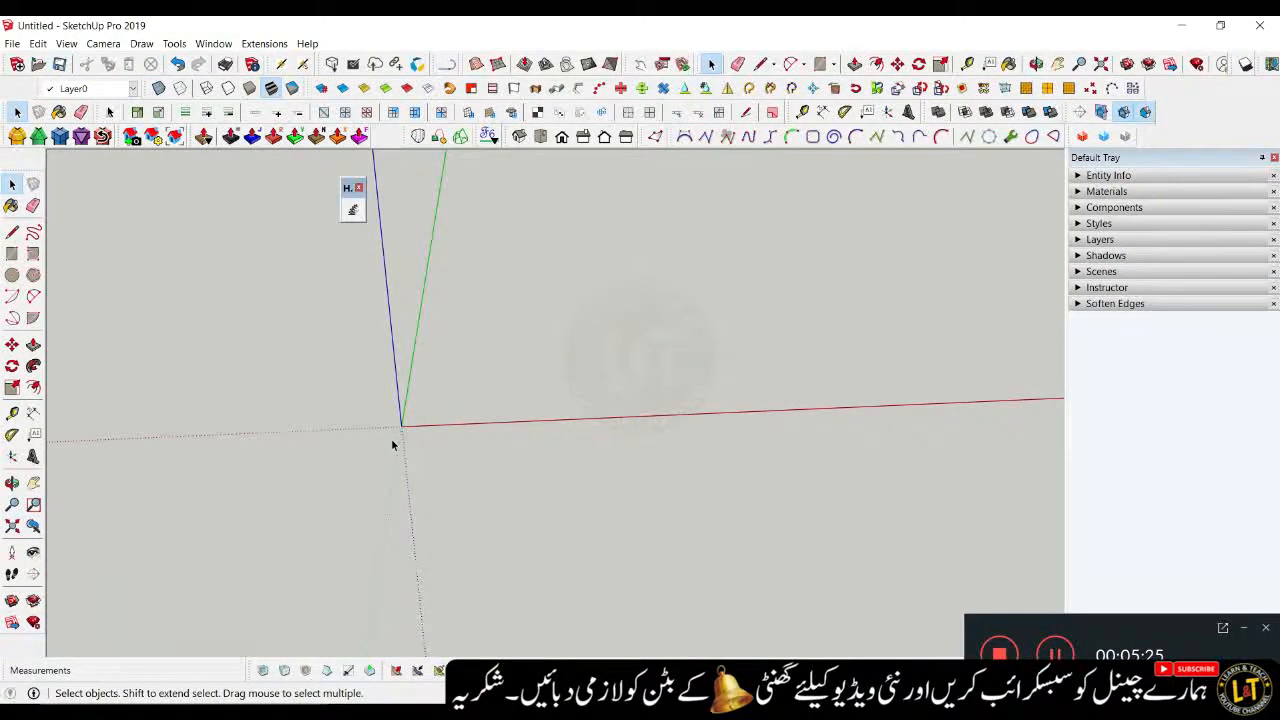
# Draw a 10' line from the origin along the green axis
pyautogui.scroll(2, 392, 445)
pyautogui.scroll(4, 384, 402)
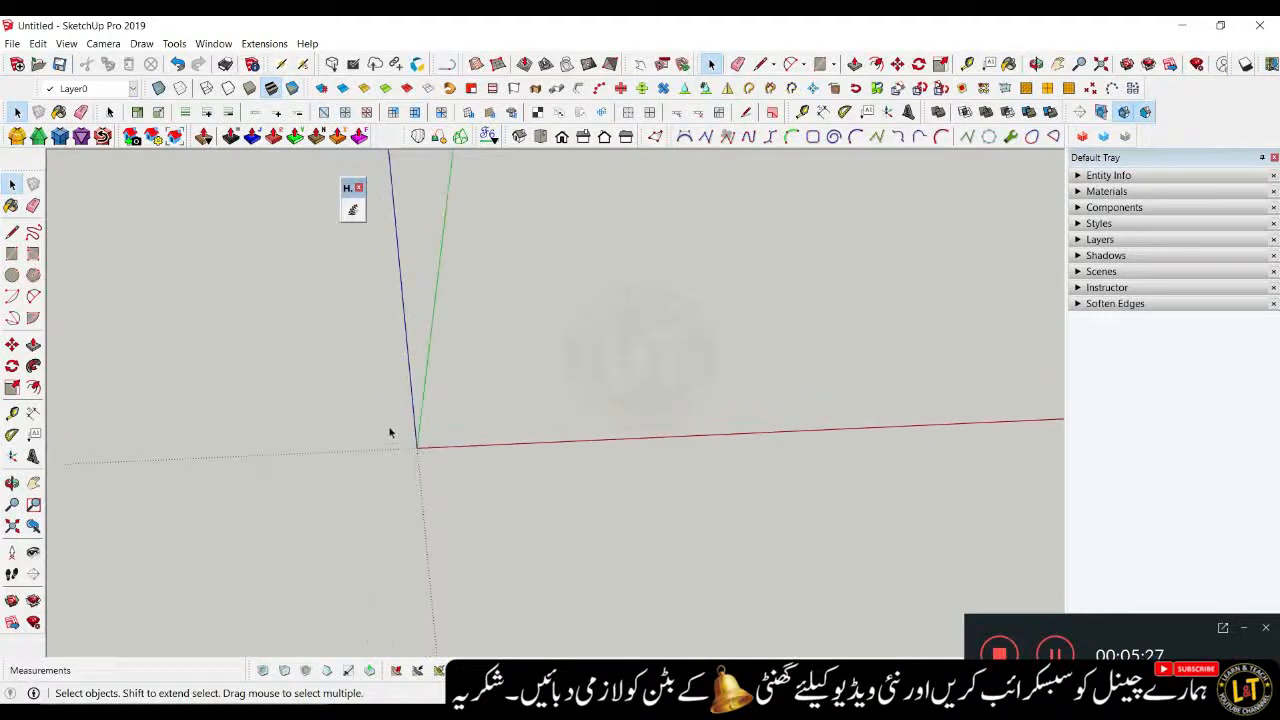
pyautogui.scroll(1, 392, 436)
pyautogui.scroll(1, 437, 443)
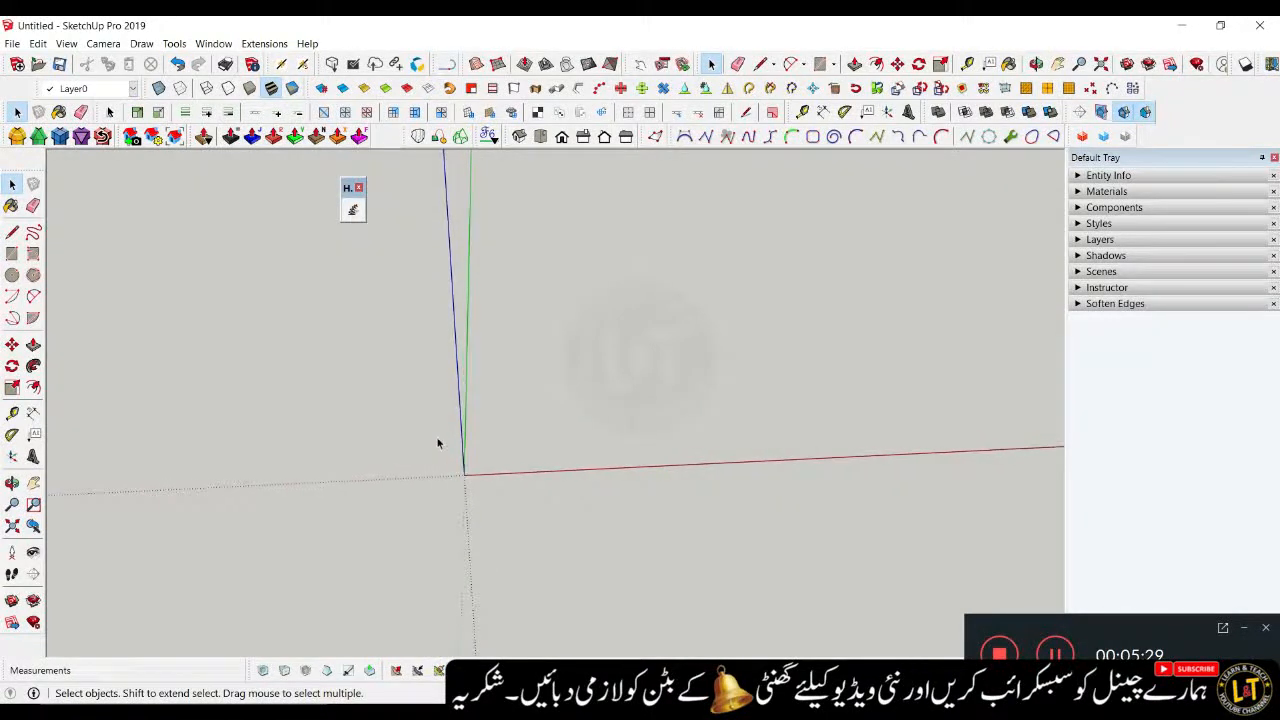
pyautogui.moveTo(345, 189); pyautogui.dragTo(299, 221)
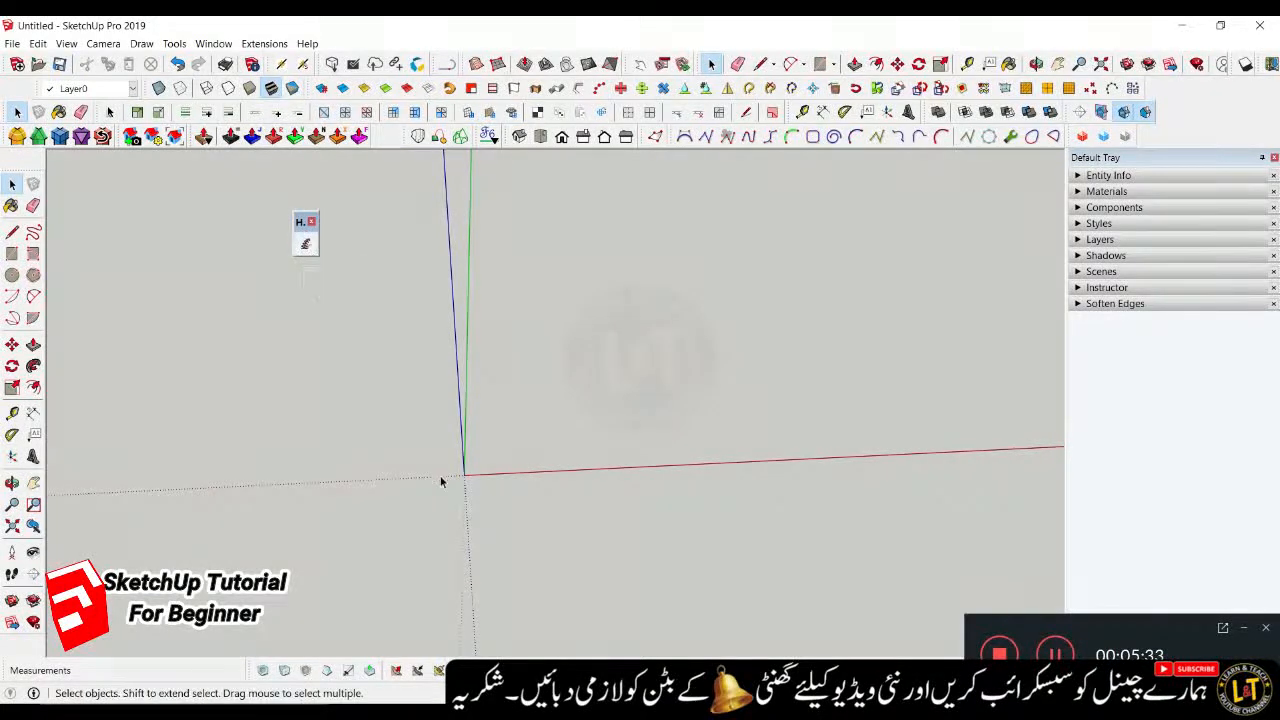
pyautogui.click(12, 234)
pyautogui.moveTo(480, 472)
pyautogui.mouseDown(button='middle')
pyautogui.moveTo(463, 334)
pyautogui.moveTo(480, 408)
pyautogui.mouseUp(button='middle')
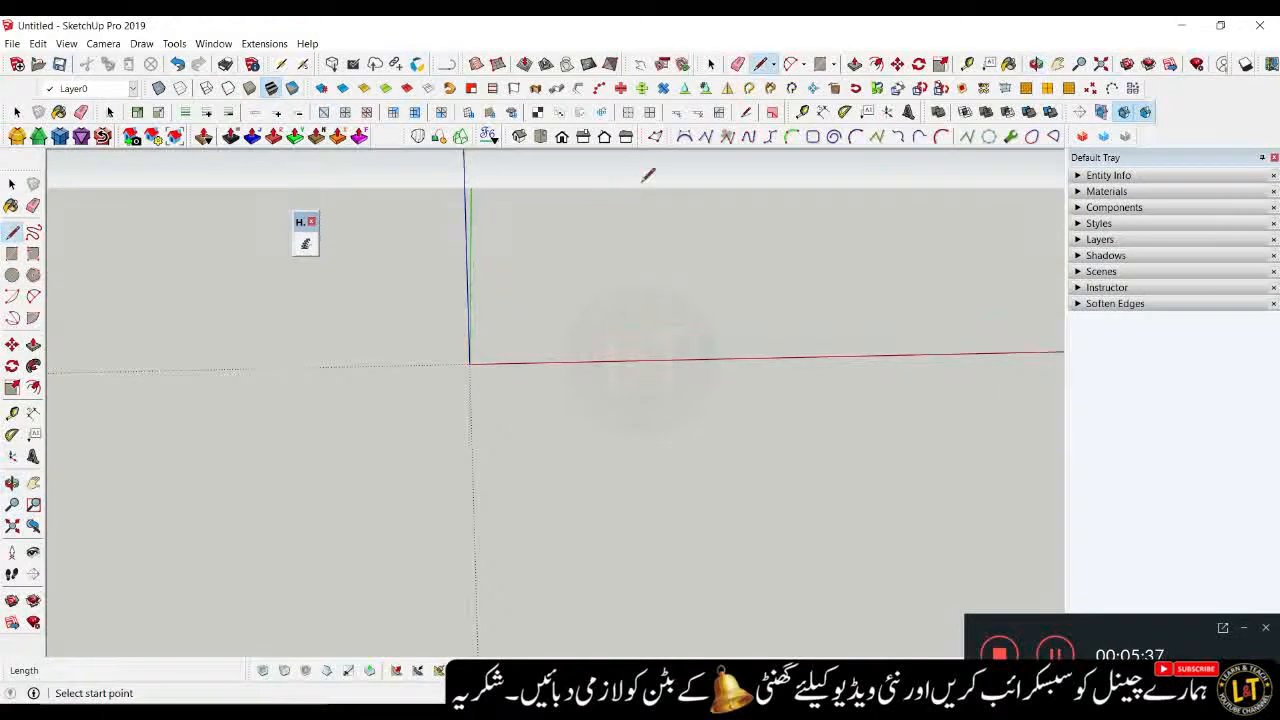
pyautogui.keyDown('shift'); pyautogui.moveTo(554, 326); pyautogui.dragTo(559, 401, button='middle'); pyautogui.keyUp('shift')
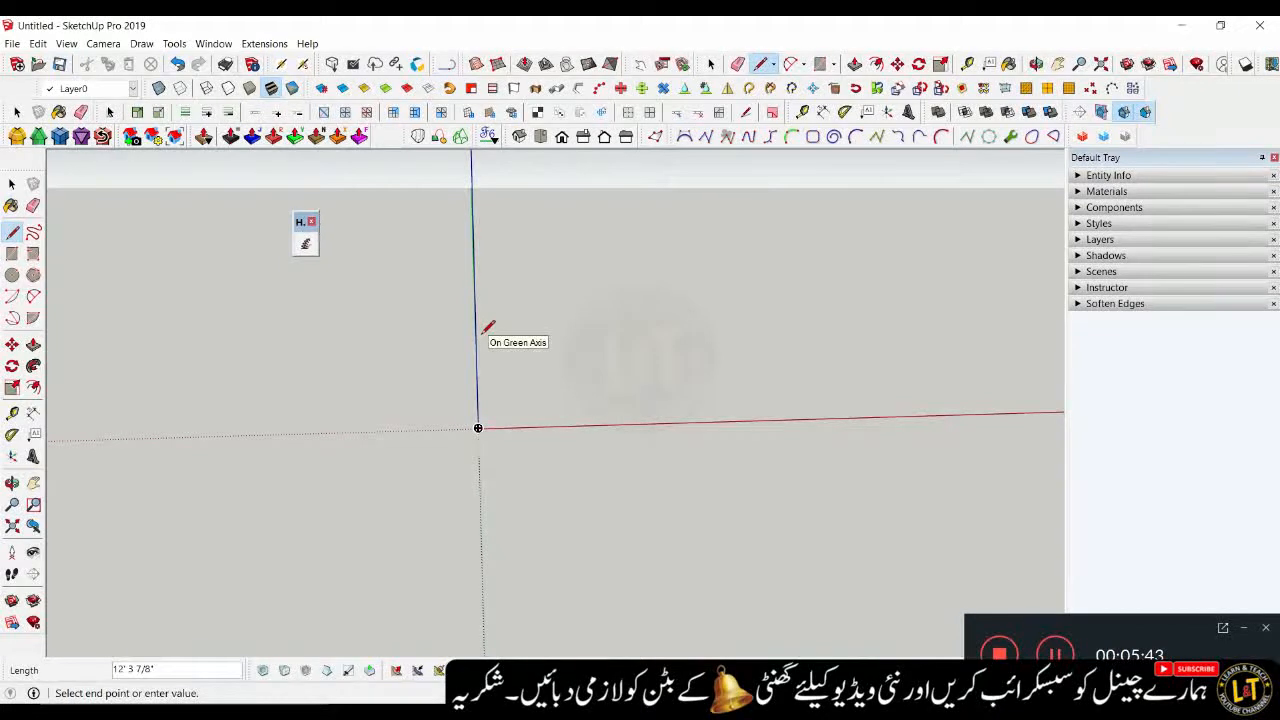
pyautogui.press('space')
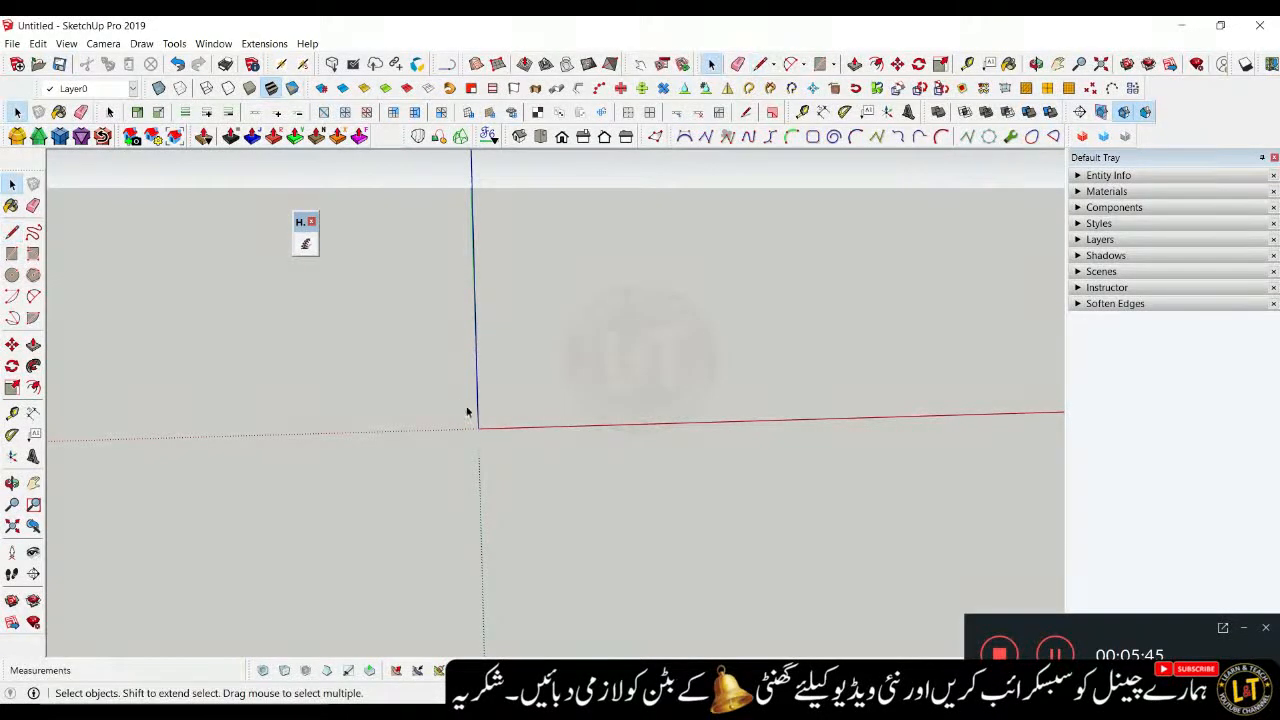
# Dimension the length of the line on the green axis
pyautogui.click(478, 409)
pyautogui.scroll(2, 474, 411)
pyautogui.scroll(1, 457, 415)
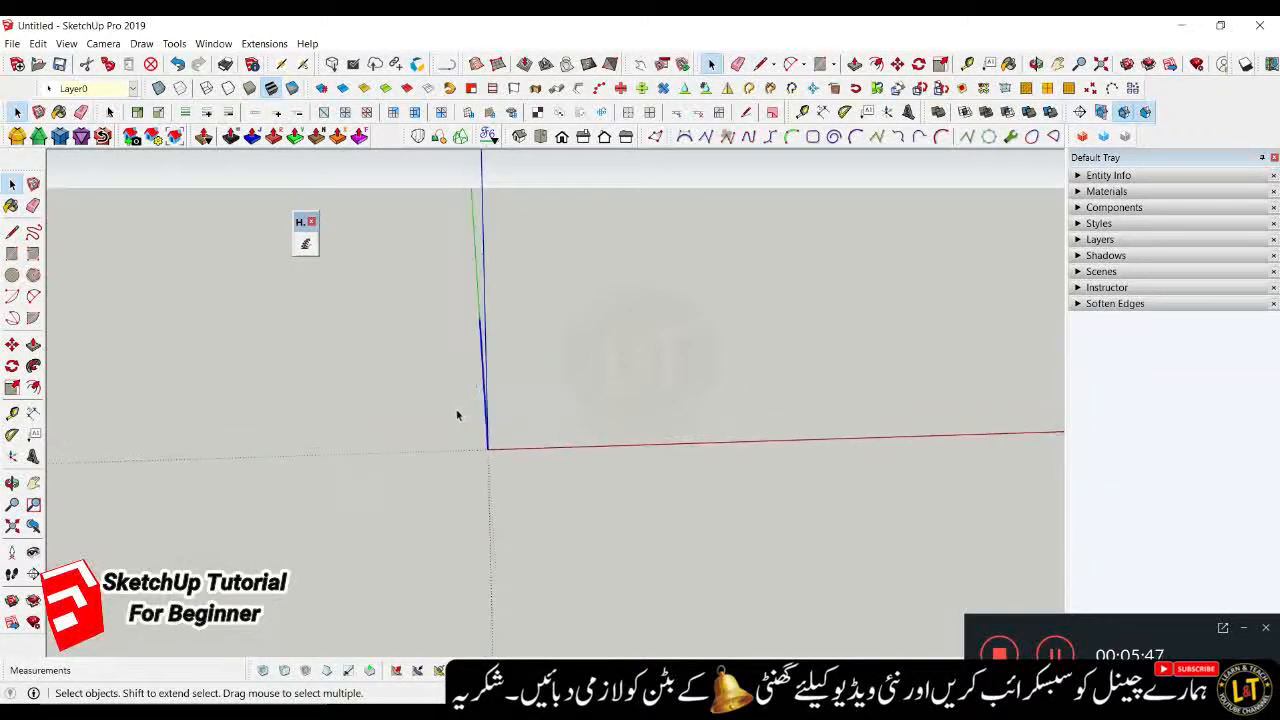
pyautogui.click(33, 413)
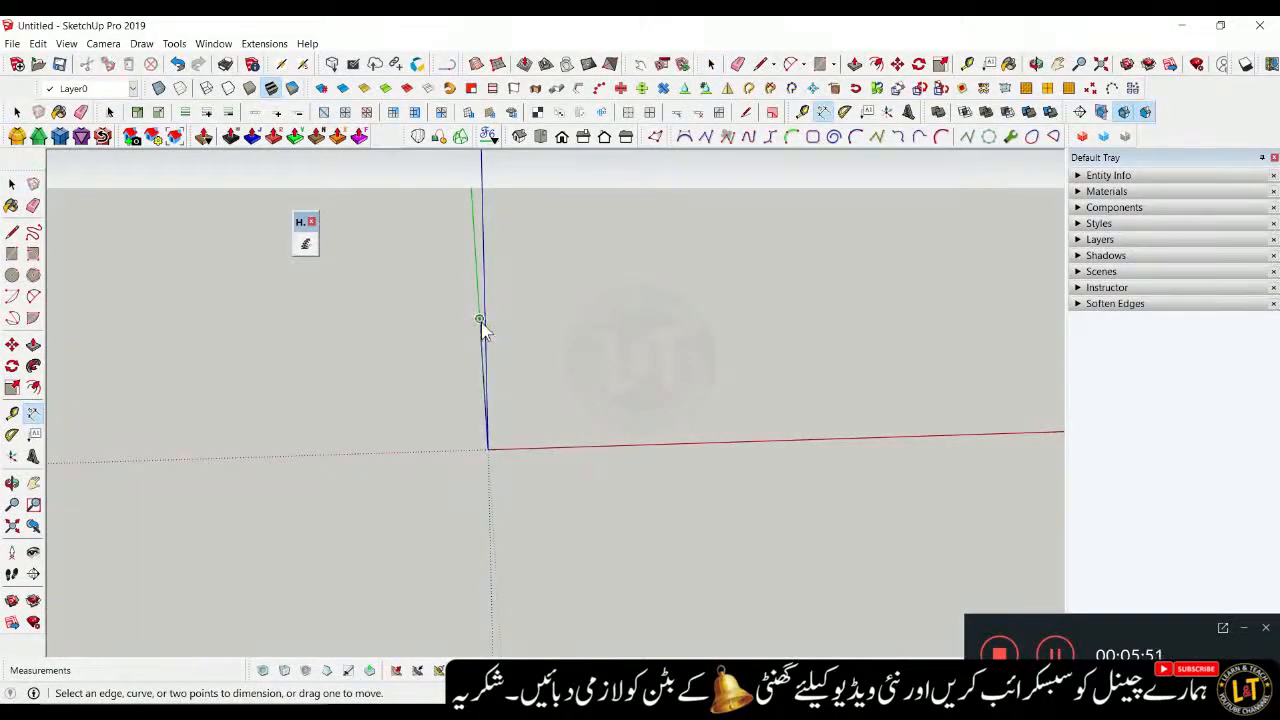
pyautogui.click(366, 445)
pyautogui.moveTo(443, 429)
pyautogui.mouseDown(button='middle')
pyautogui.moveTo(423, 517)
pyautogui.moveTo(436, 441)
pyautogui.moveTo(377, 411)
pyautogui.mouseUp(button='middle')
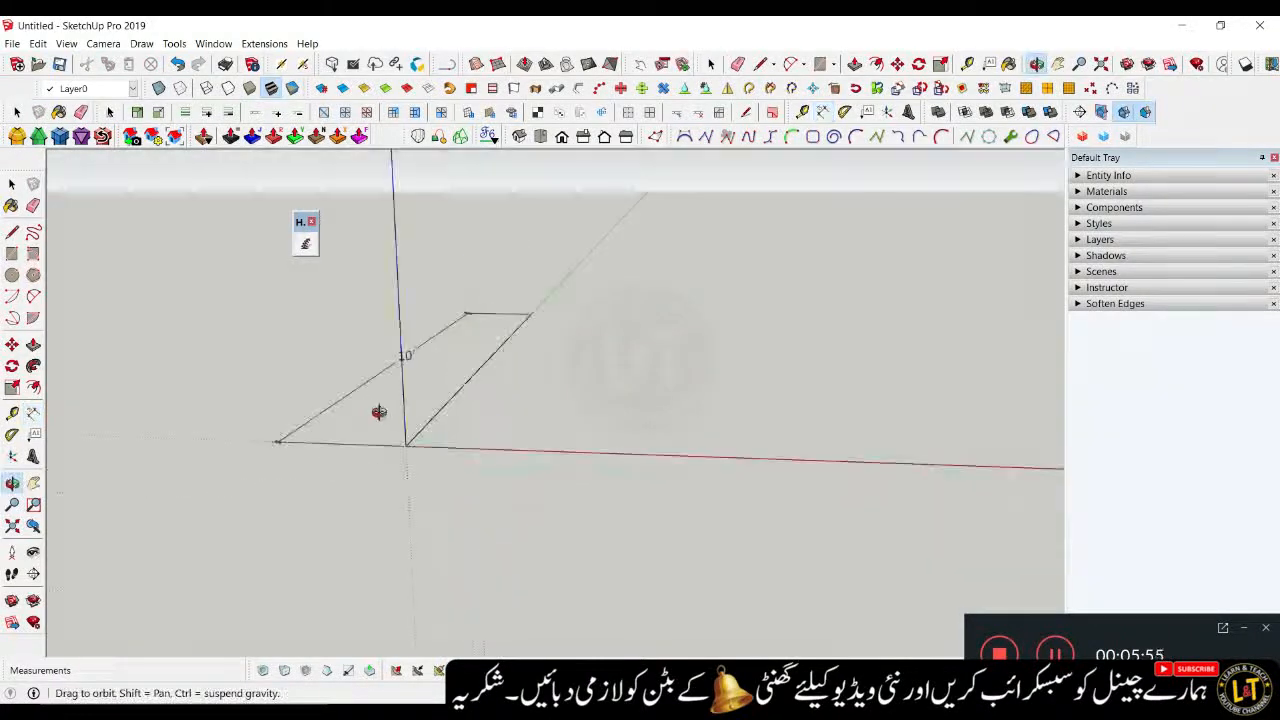
# Erase the line on the green axis together with its dimension
pyautogui.press('e')
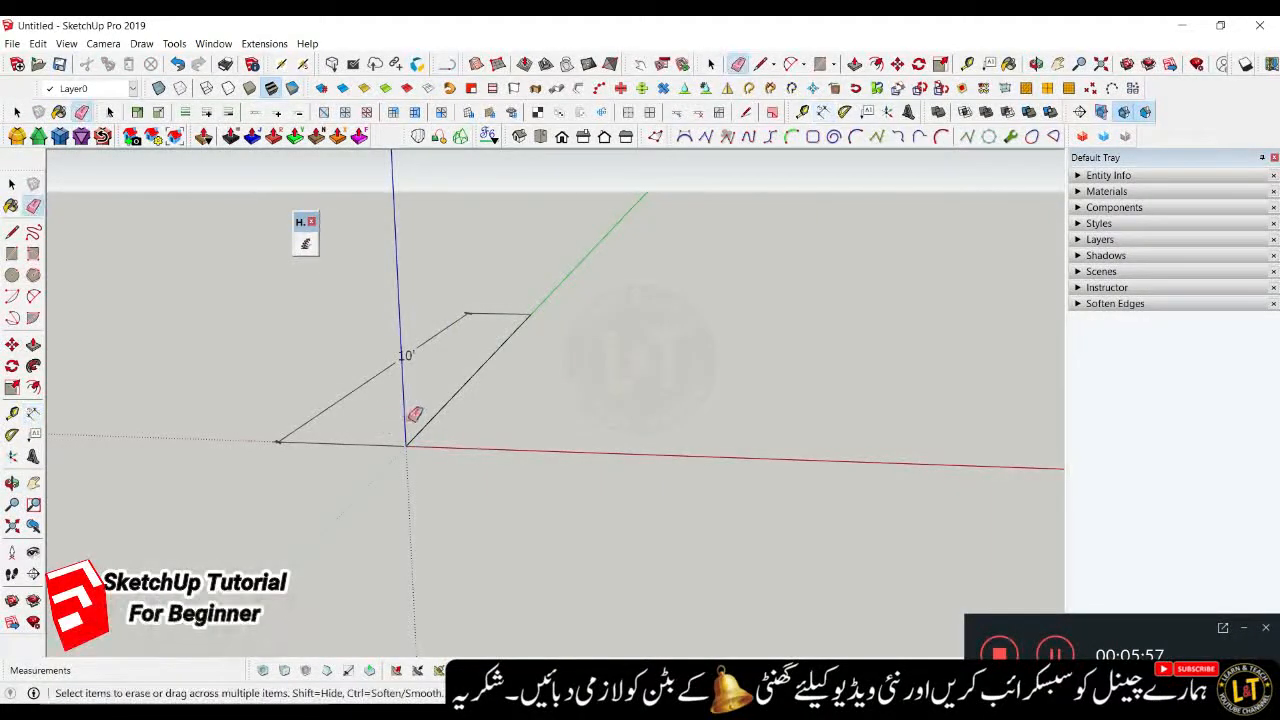
pyautogui.moveTo(375, 377); pyautogui.dragTo(420, 429)
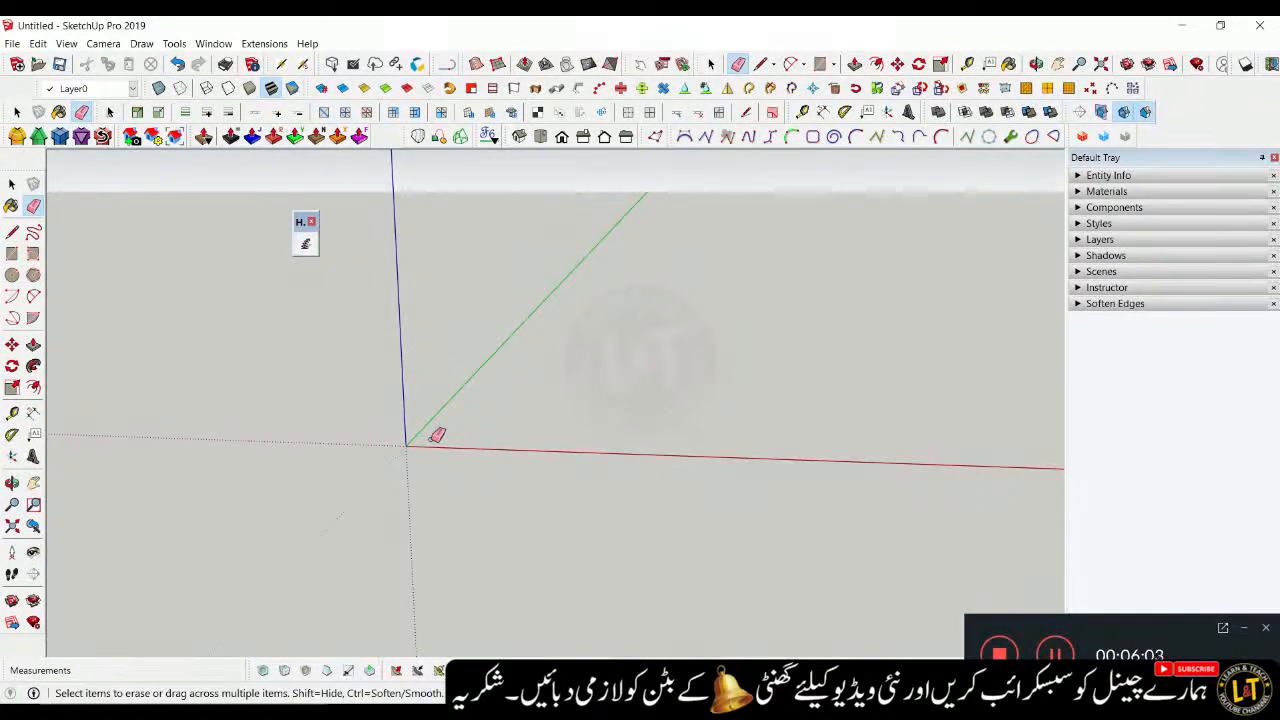
# Draw a 10' vertical line from the origin up the blue axis and select it
pyautogui.press('l')
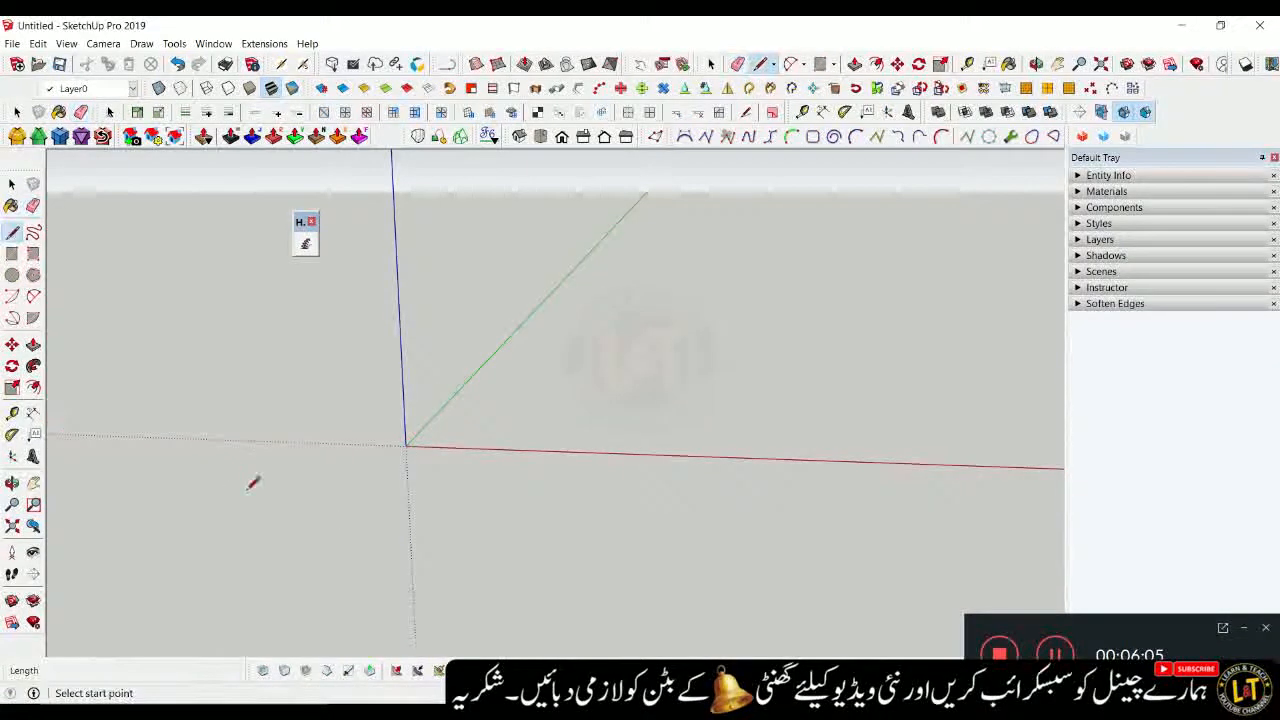
pyautogui.write('10')
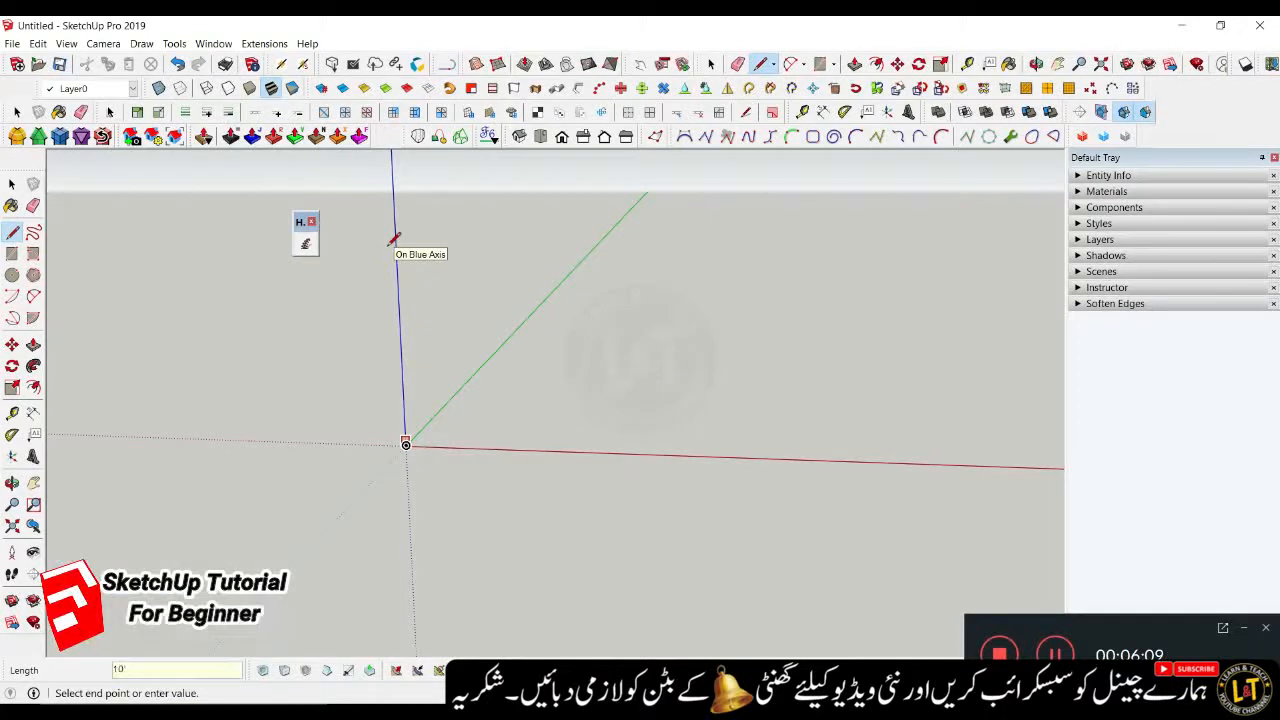
pyautogui.press('space')
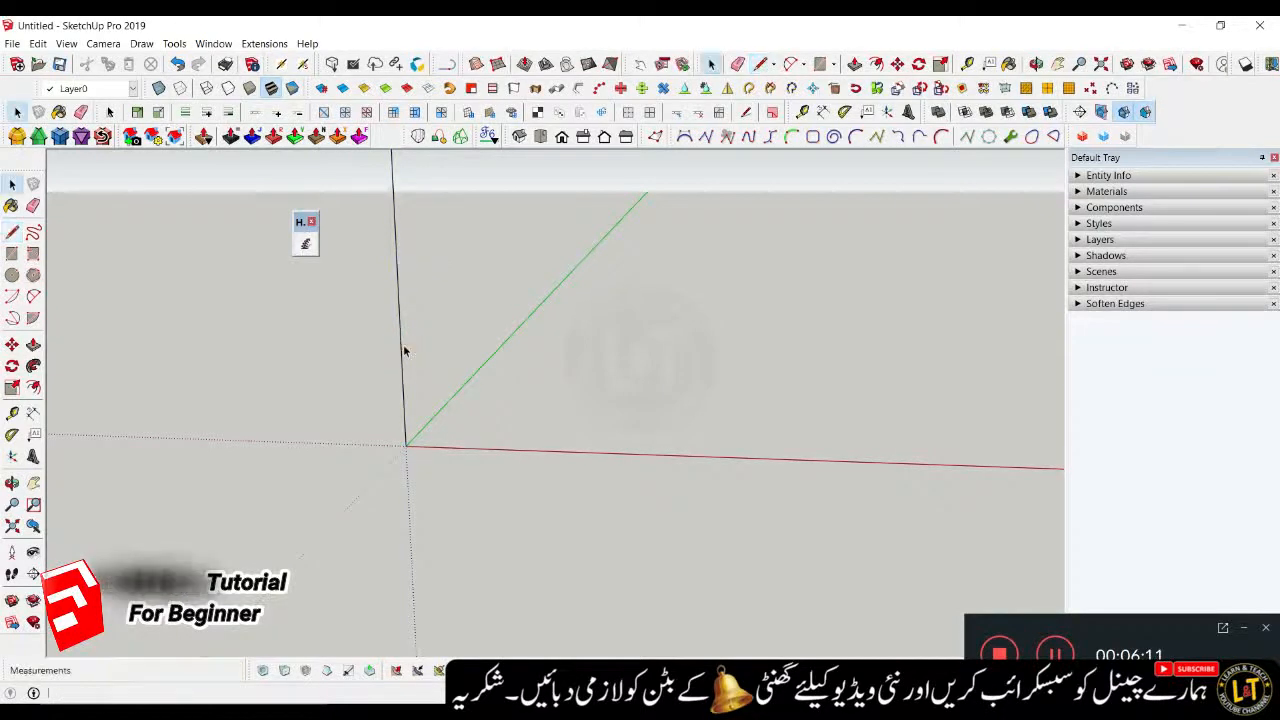
pyautogui.click(403, 380)
pyautogui.scroll(-2, 429, 471)
pyautogui.scroll(-4, 446, 524)
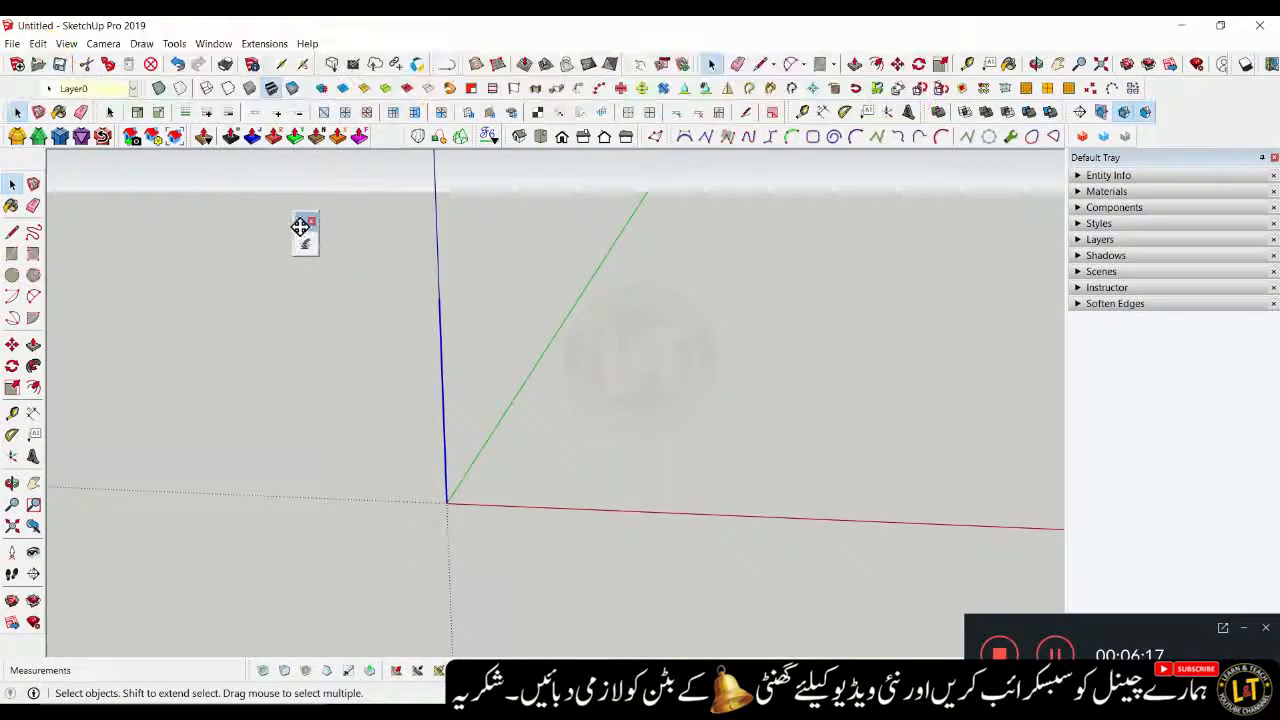
pyautogui.moveTo(300, 224); pyautogui.dragTo(281, 246)
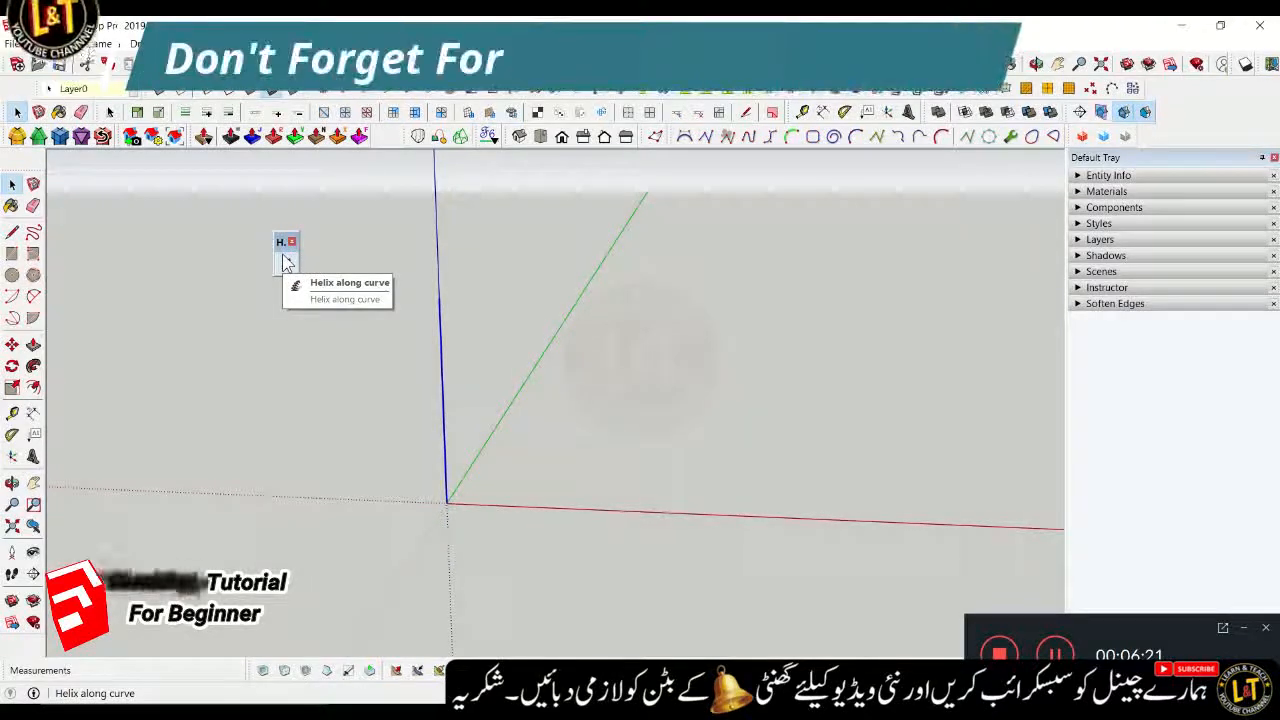
# Generate a helix along the vertical line with Radius 1 and Radius 2 both 2' and 10 laps
pyautogui.click(285, 261)
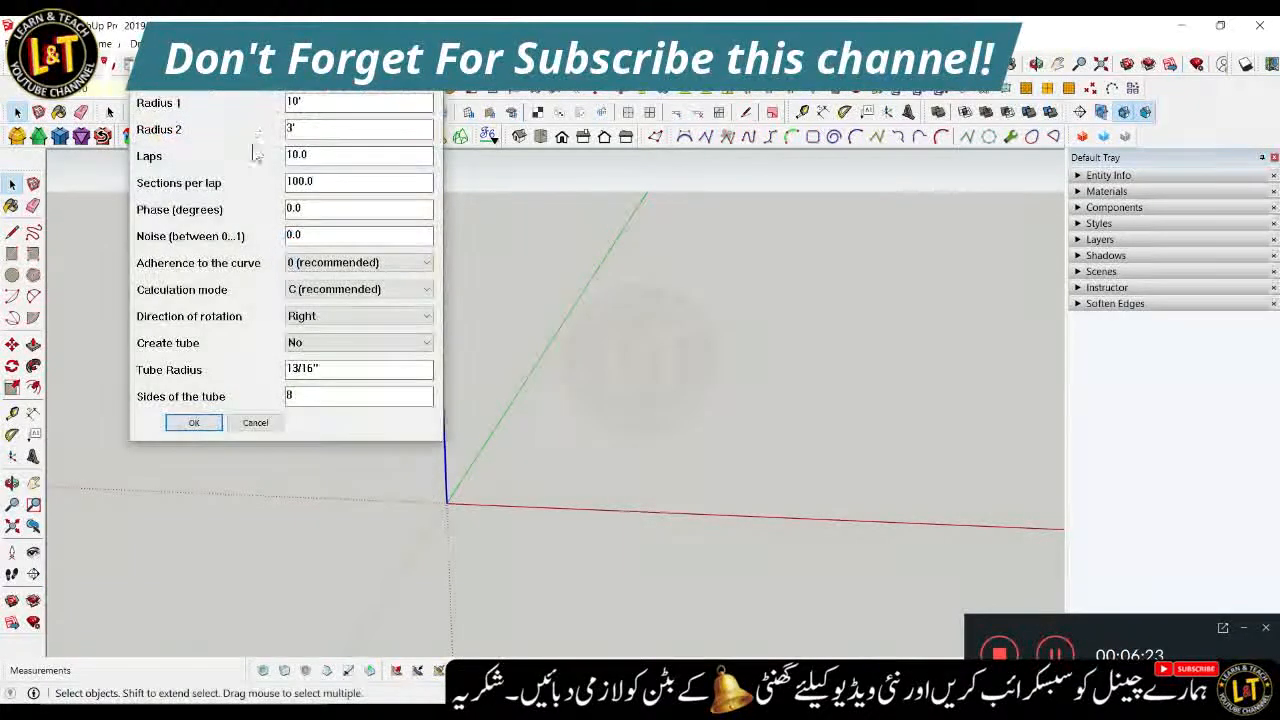
pyautogui.moveTo(258, 90); pyautogui.dragTo(767, 194)
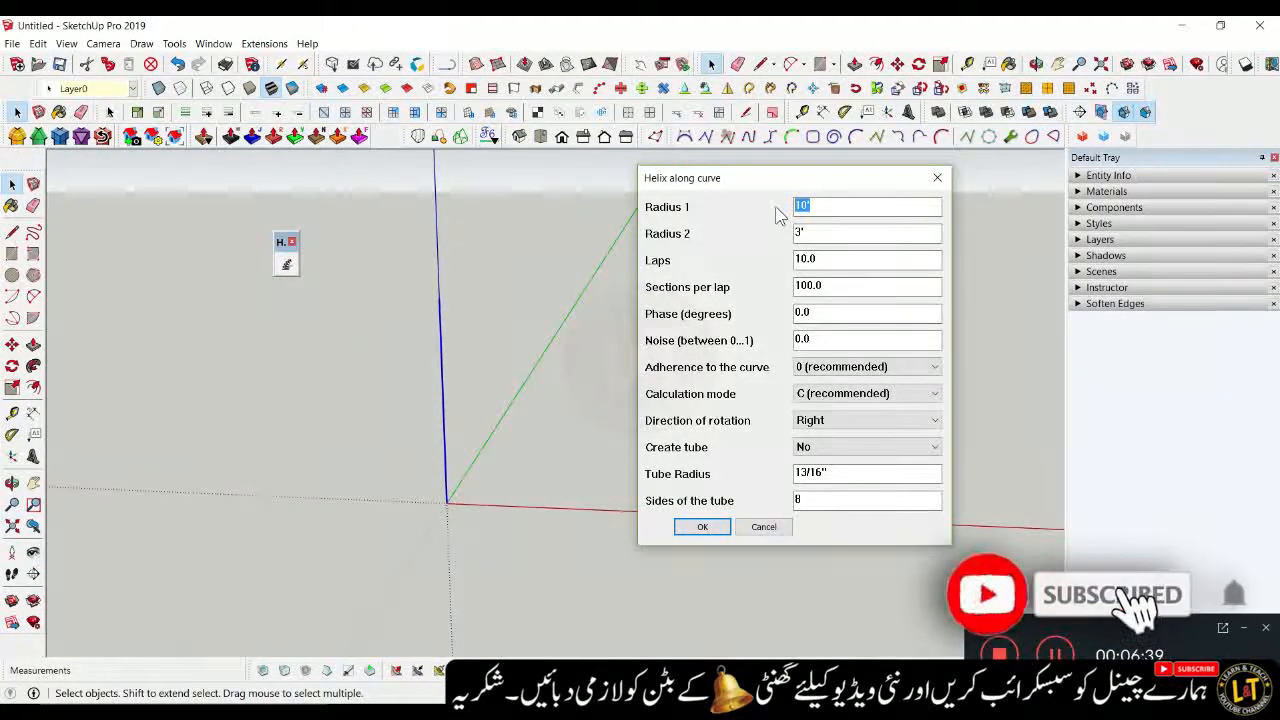
pyautogui.write("2'")
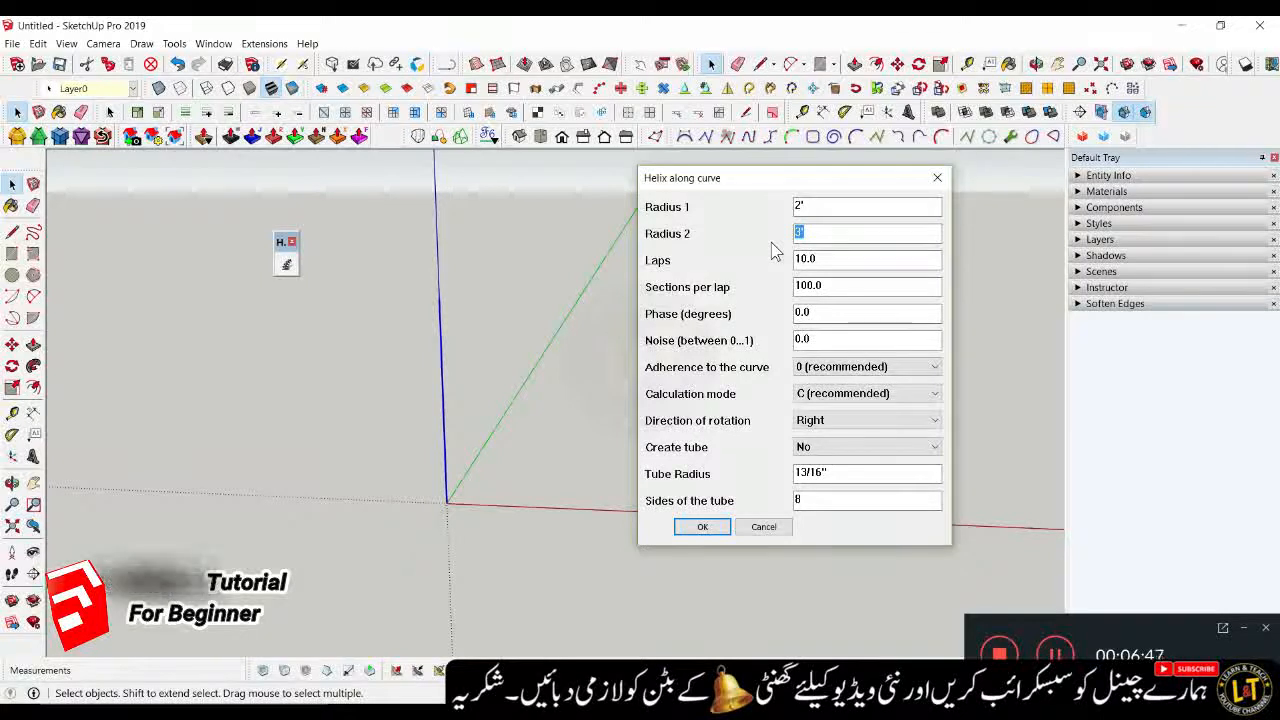
pyautogui.write("2'")
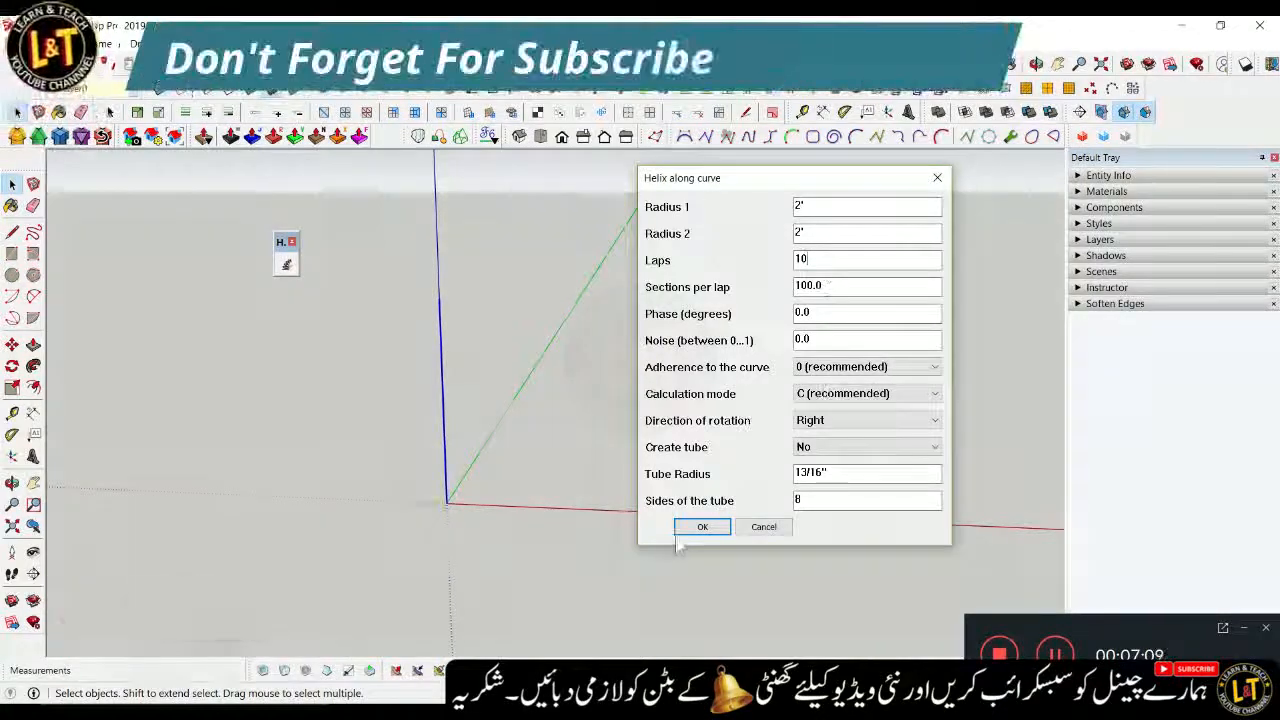
pyautogui.click(703, 527)
pyautogui.scroll(5, 440, 360)
pyautogui.moveTo(468, 510); pyautogui.dragTo(488, 428, button='middle')
pyautogui.scroll(-3, 487, 428)
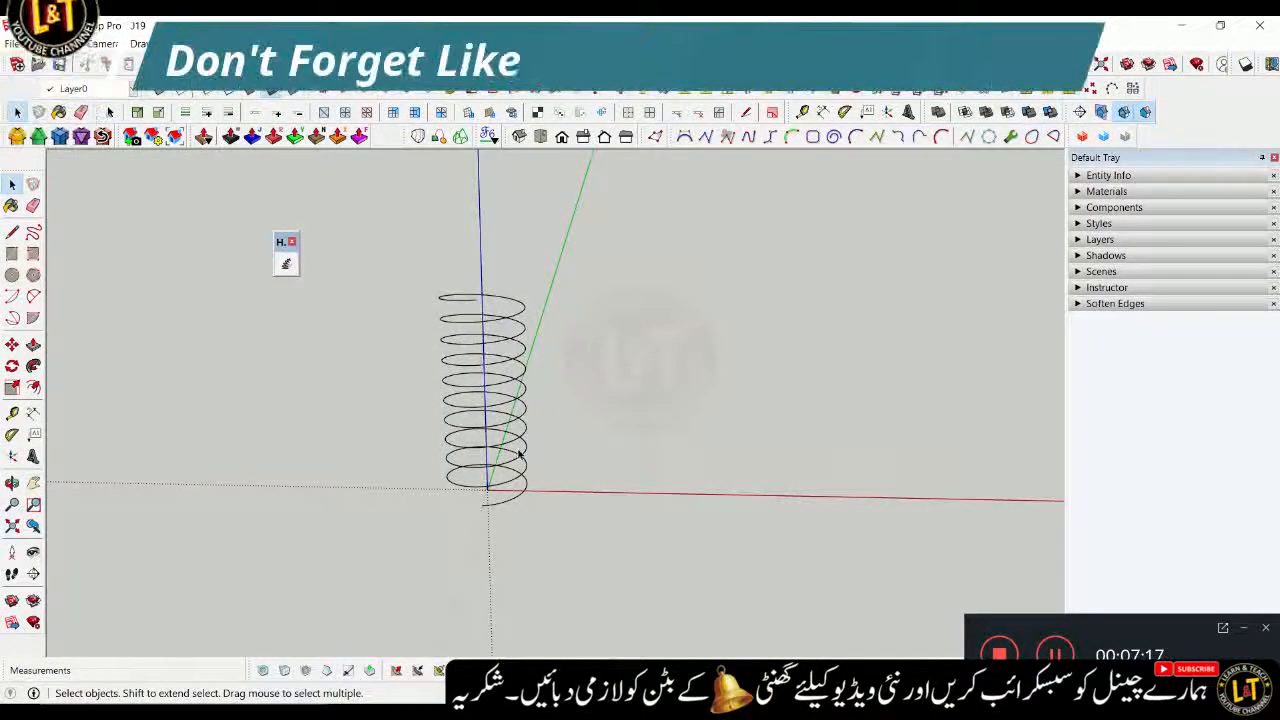
# Move the cylindrical helix along the red axis, away from the vertical line at the origin
pyautogui.click(522, 462)
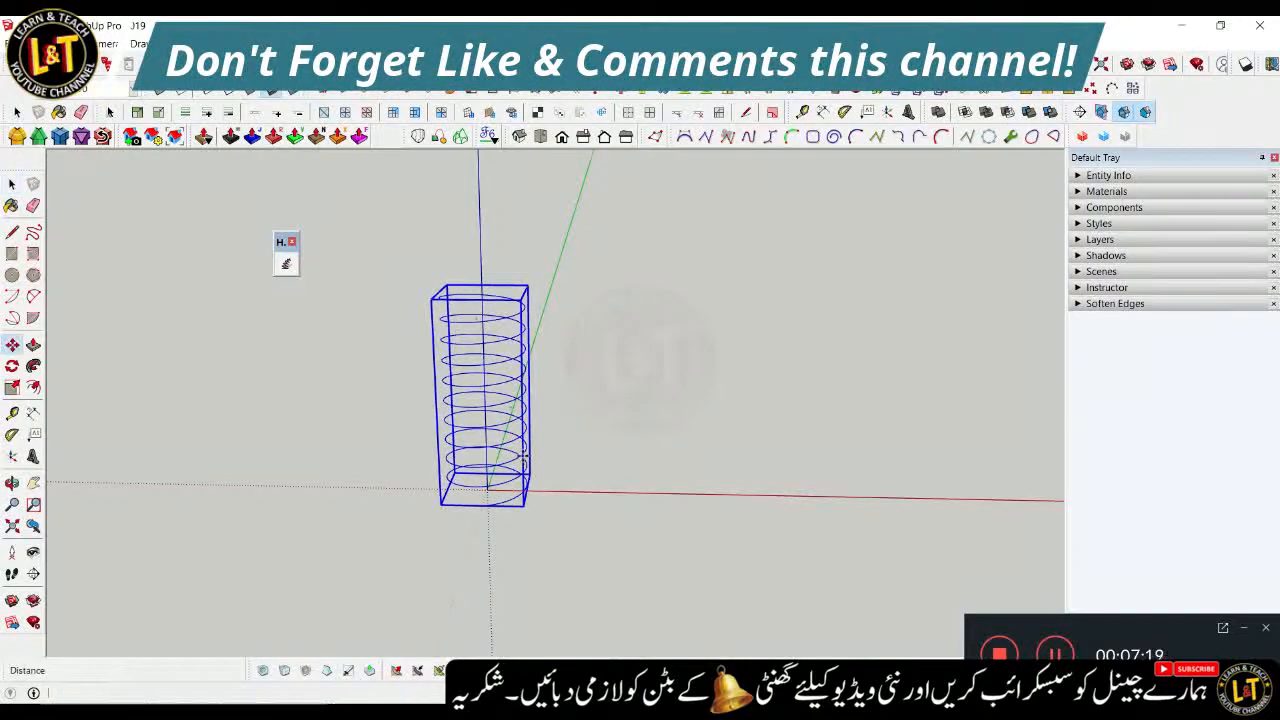
pyautogui.click(523, 456)
pyautogui.click(749, 459)
pyautogui.press('space')
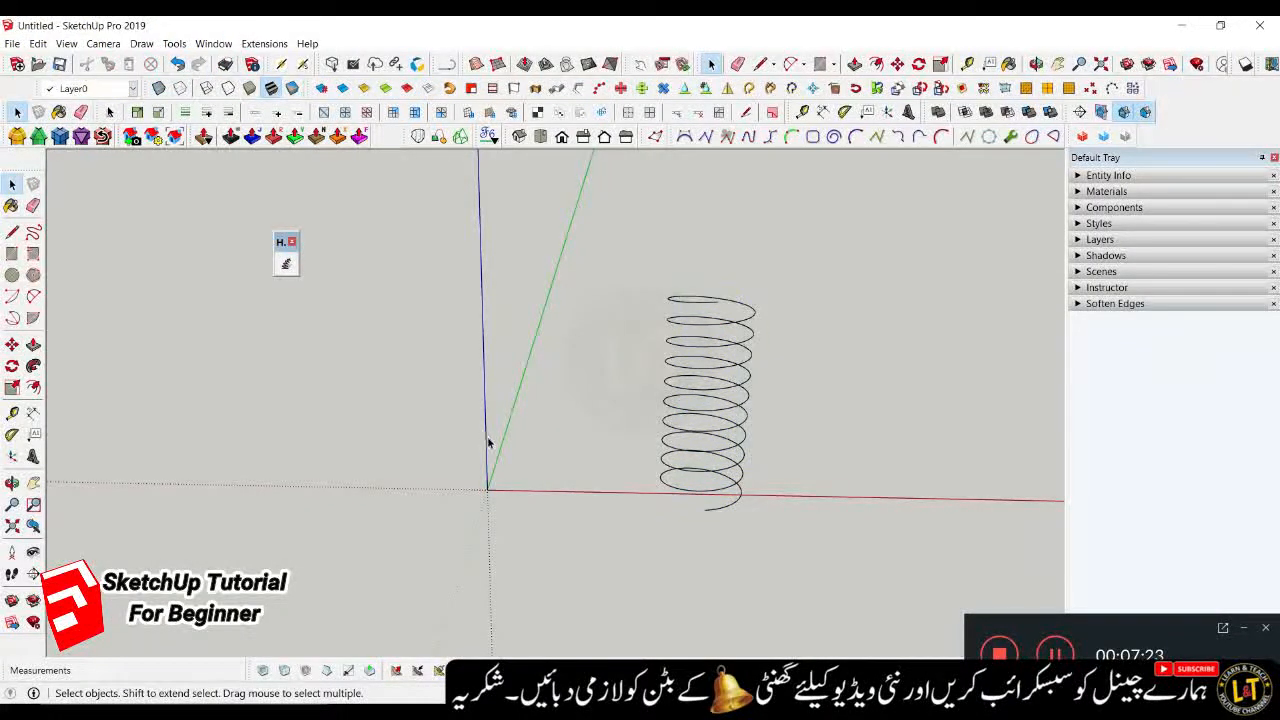
# Generate a conical helix along the vertical line with Radius 1 of 20', Radius 2 of 5" and 20 laps
pyautogui.click(287, 268)
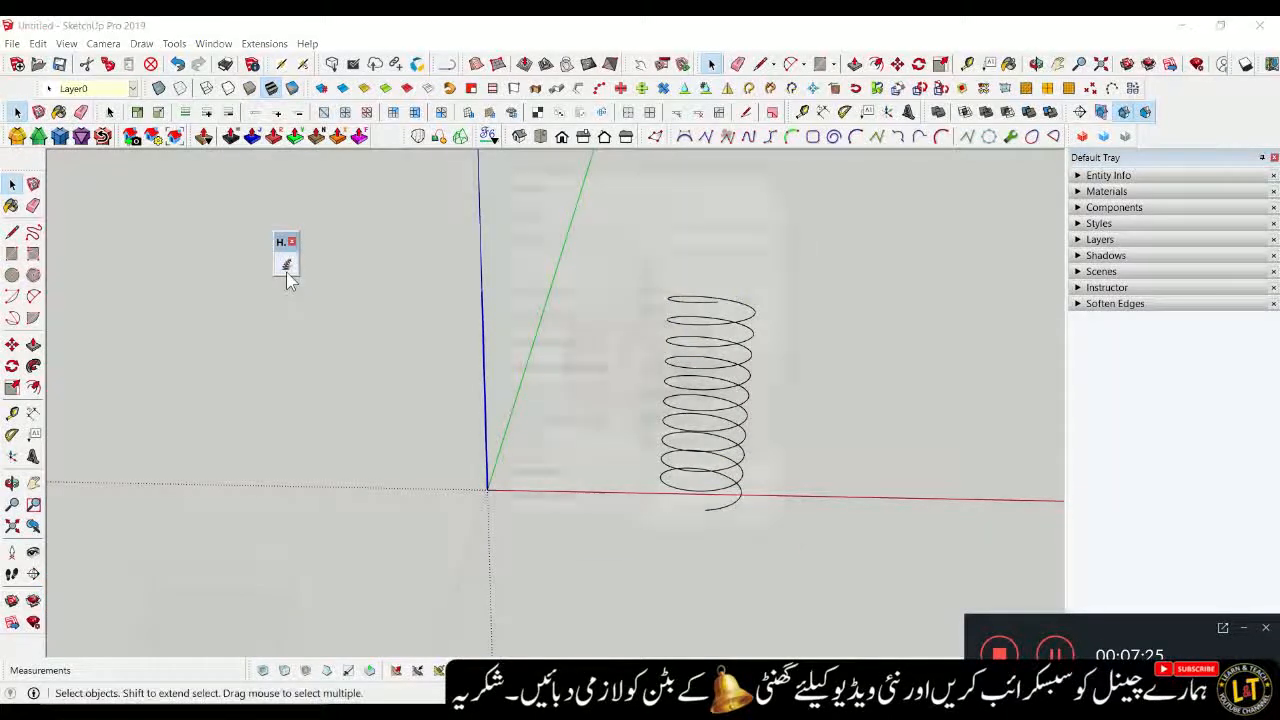
pyautogui.moveTo(632, 190); pyautogui.dragTo(800, 195)
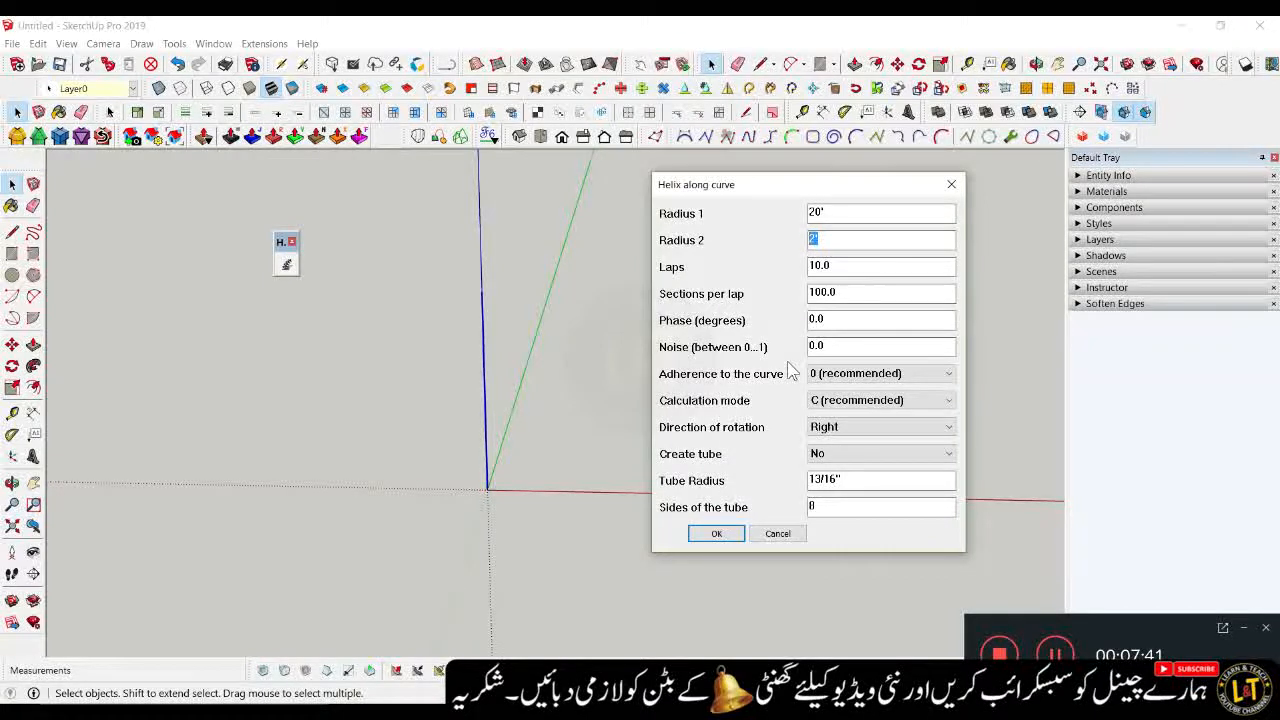
pyautogui.write('1')
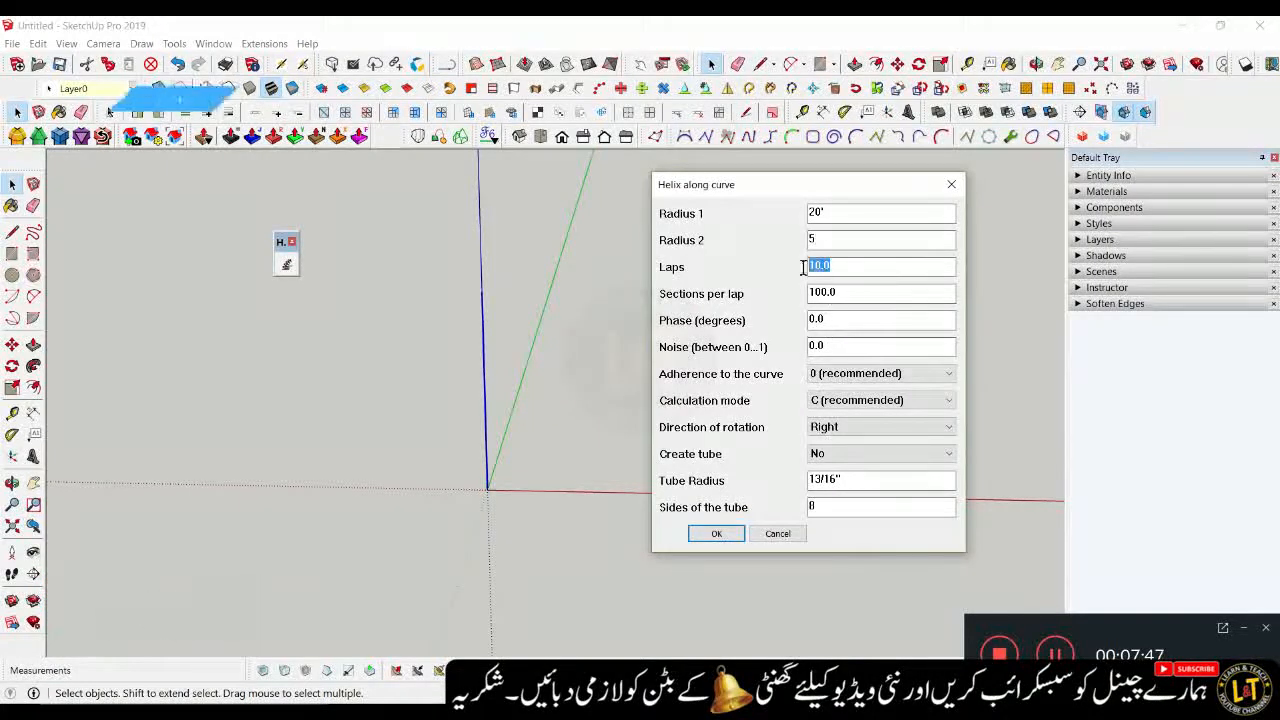
pyautogui.write('20')
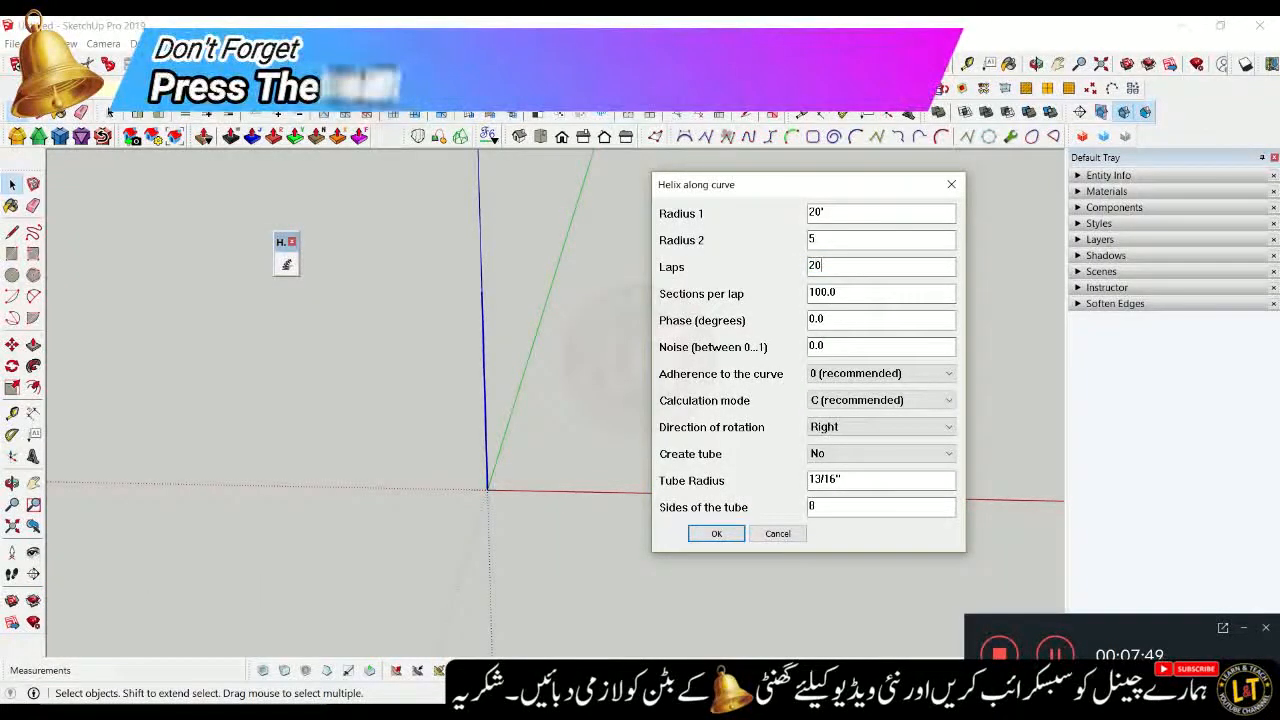
pyautogui.click(716, 533)
pyautogui.scroll(-3, 540, 445)
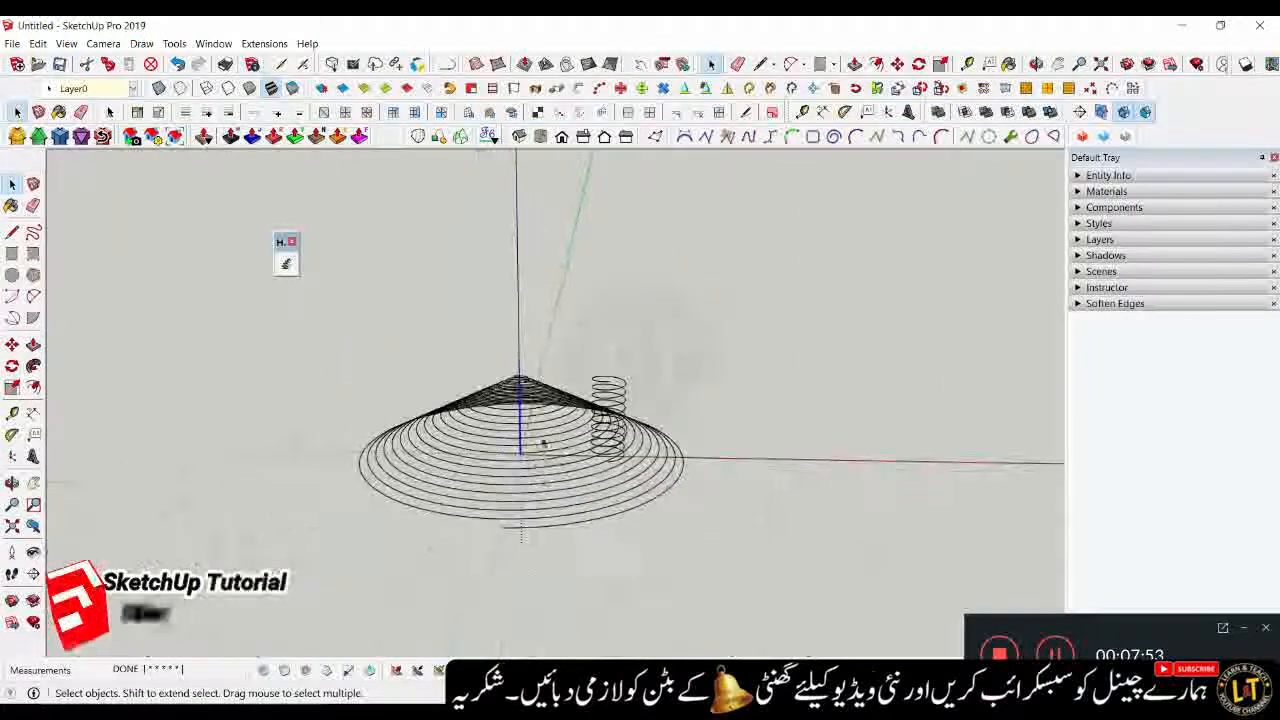
pyautogui.moveTo(545, 438); pyautogui.dragTo(571, 566, button='middle')
pyautogui.scroll(3, 523, 449)
pyautogui.moveTo(523, 434); pyautogui.dragTo(585, 549, button='middle')
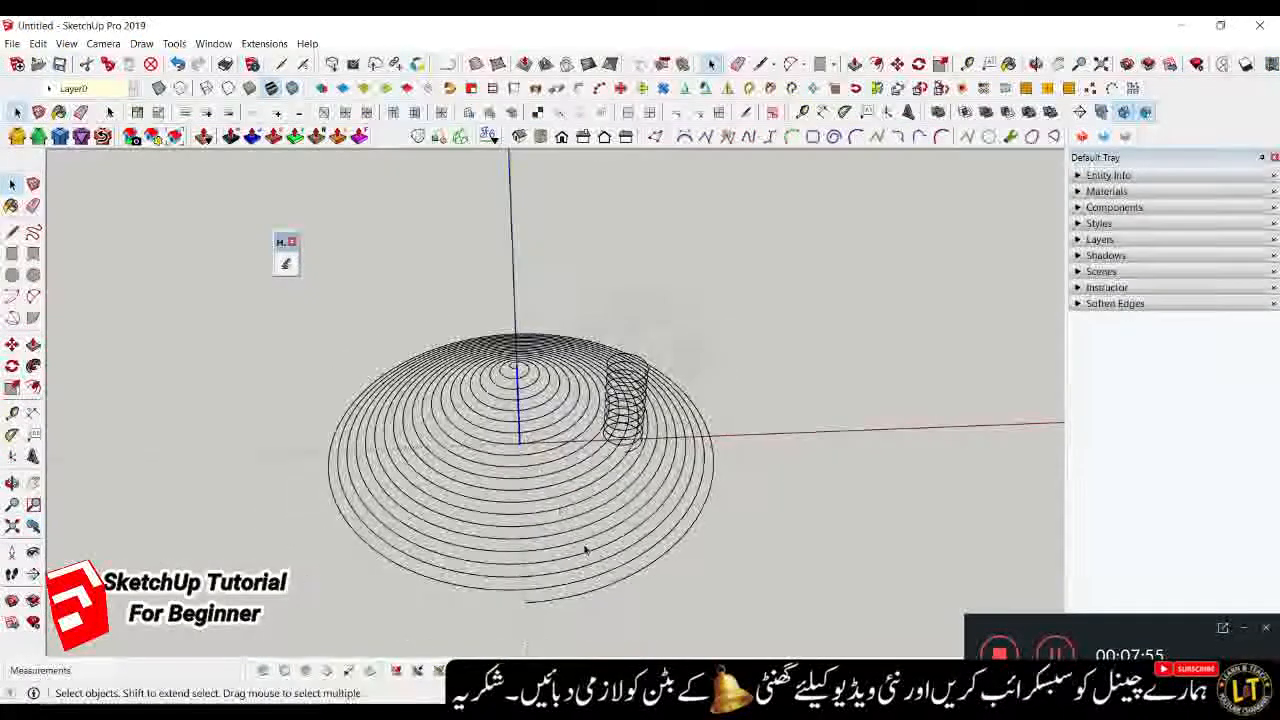
# Move the conical helix along the red axis to the far side of the cylindrical helix
pyautogui.click(593, 597)
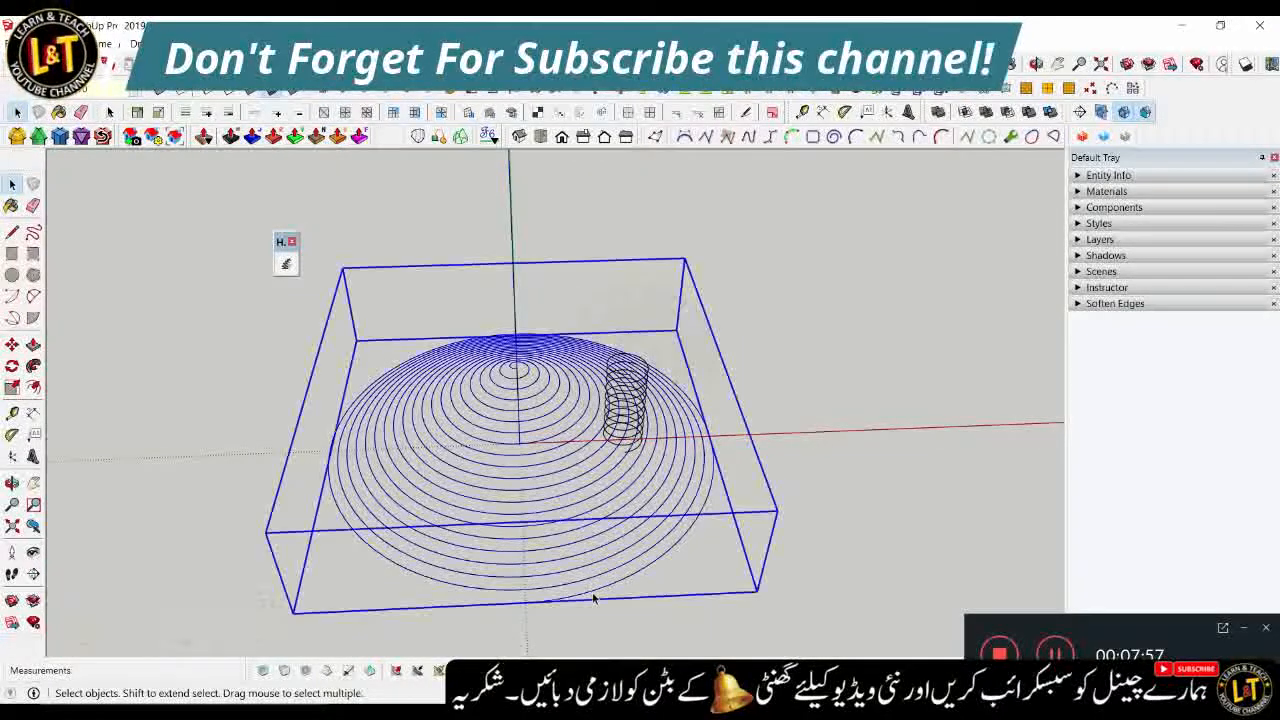
pyautogui.click(518, 492)
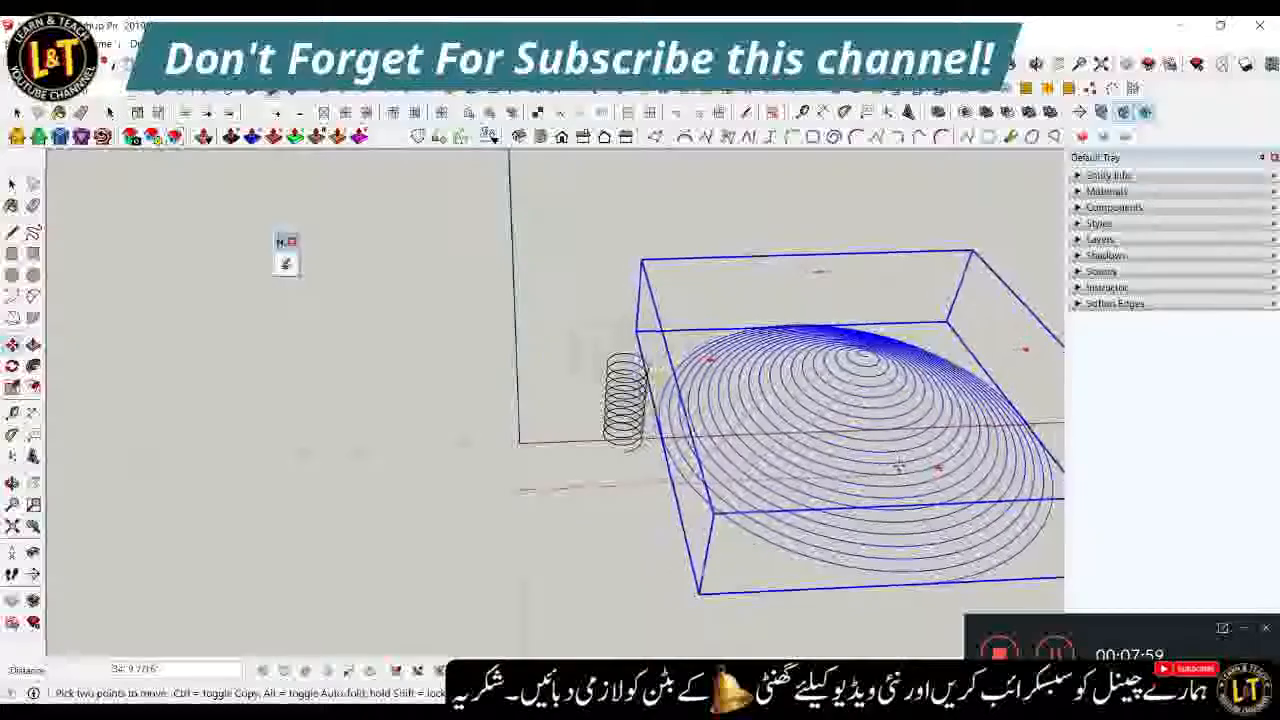
pyautogui.click(900, 467)
pyautogui.scroll(-2, 722, 426)
pyautogui.scroll(-1, 700, 422)
pyautogui.scroll(3, 581, 438)
pyautogui.press('space')
# Generate a triangular helix along the vertical line with both radii 2', 10 laps and 3 sections per lap
pyautogui.click(581, 438)
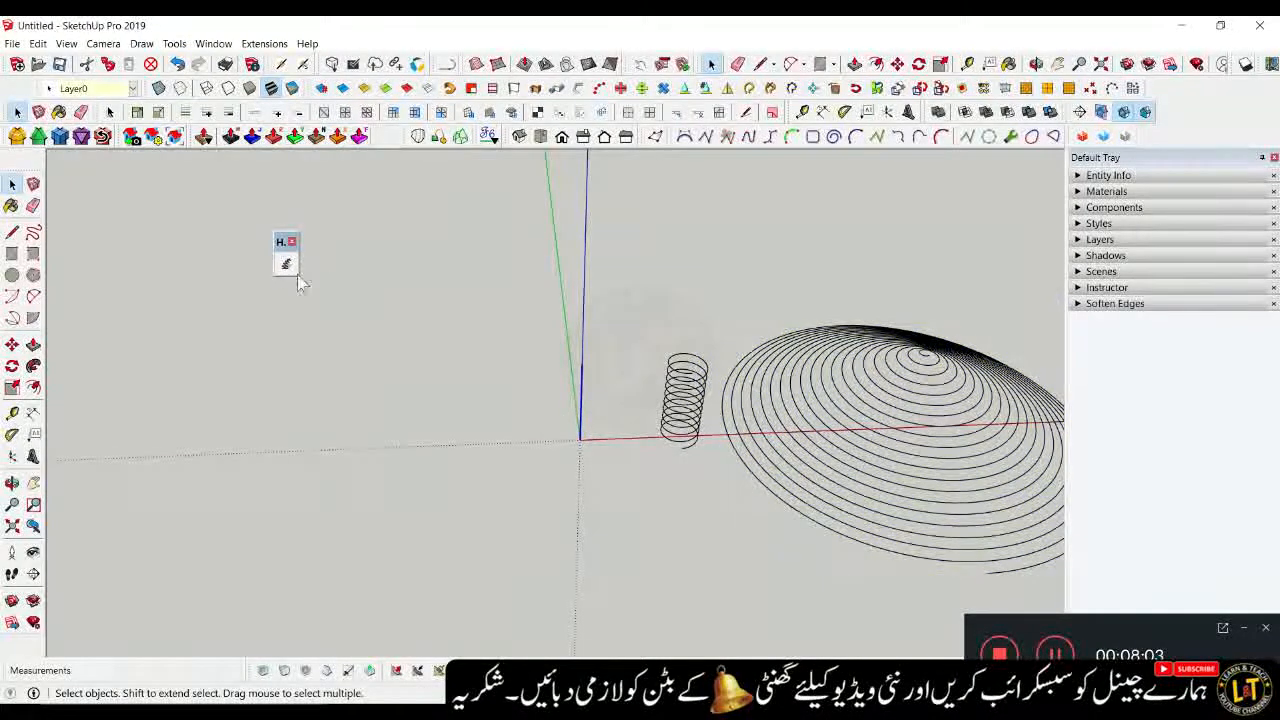
pyautogui.click(286, 264)
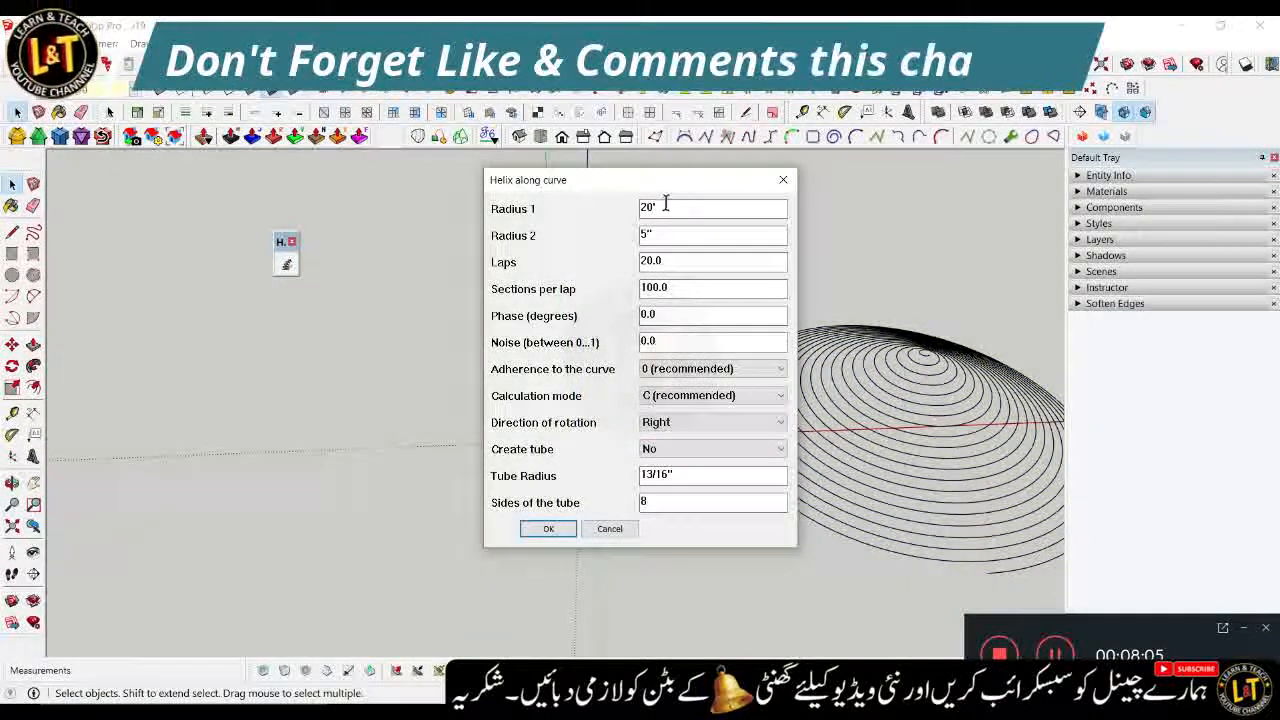
pyautogui.moveTo(666, 204); pyautogui.dragTo(618, 222)
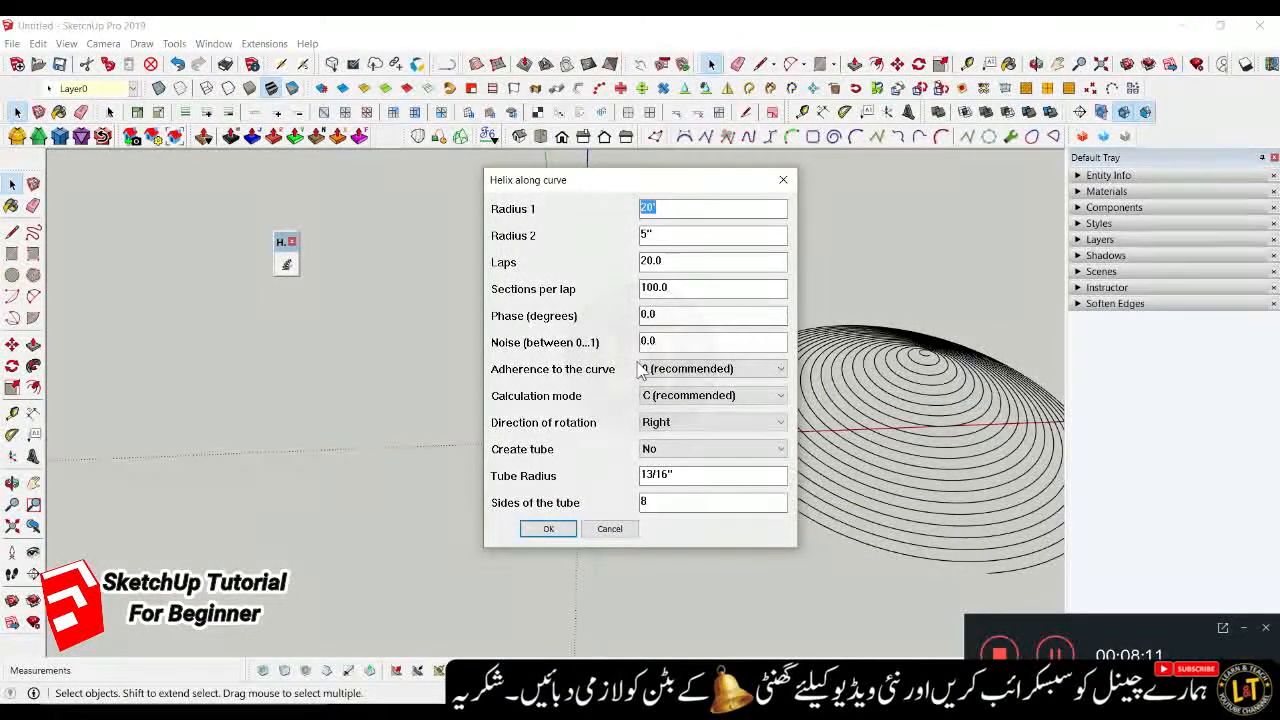
pyautogui.write('1')
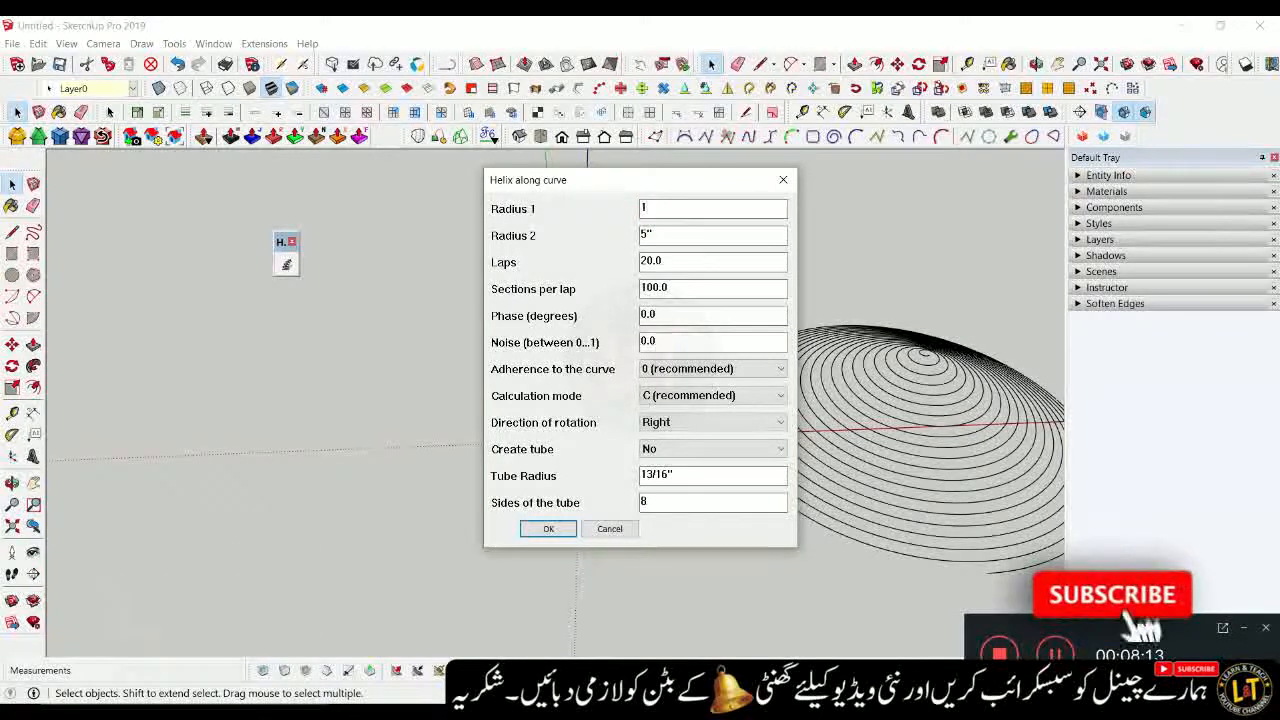
pyautogui.write('2')
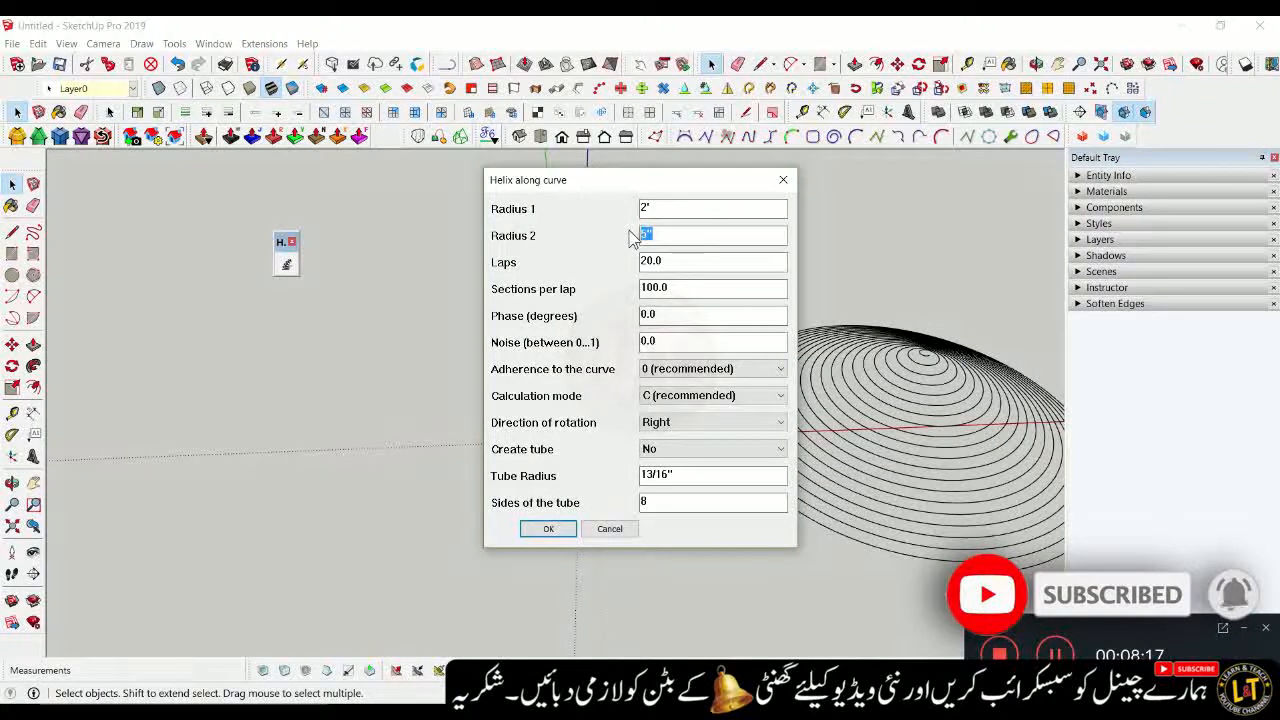
pyautogui.write("2'")
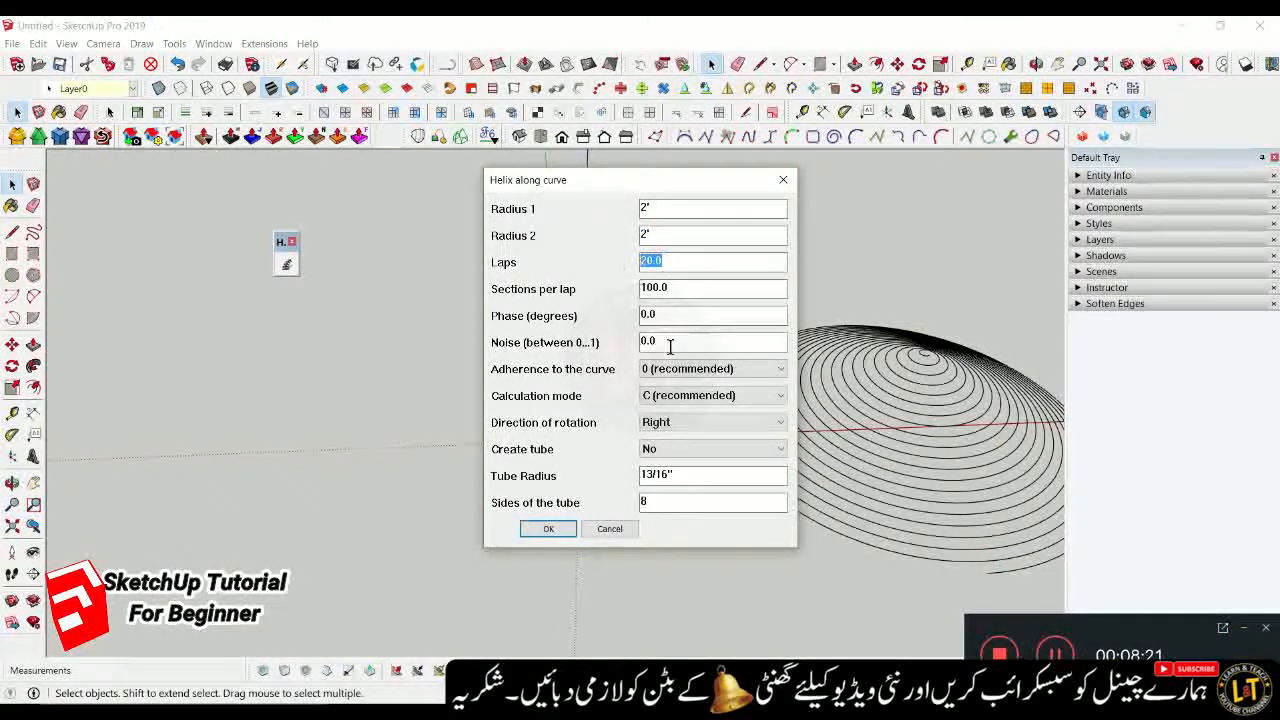
pyautogui.write('10')
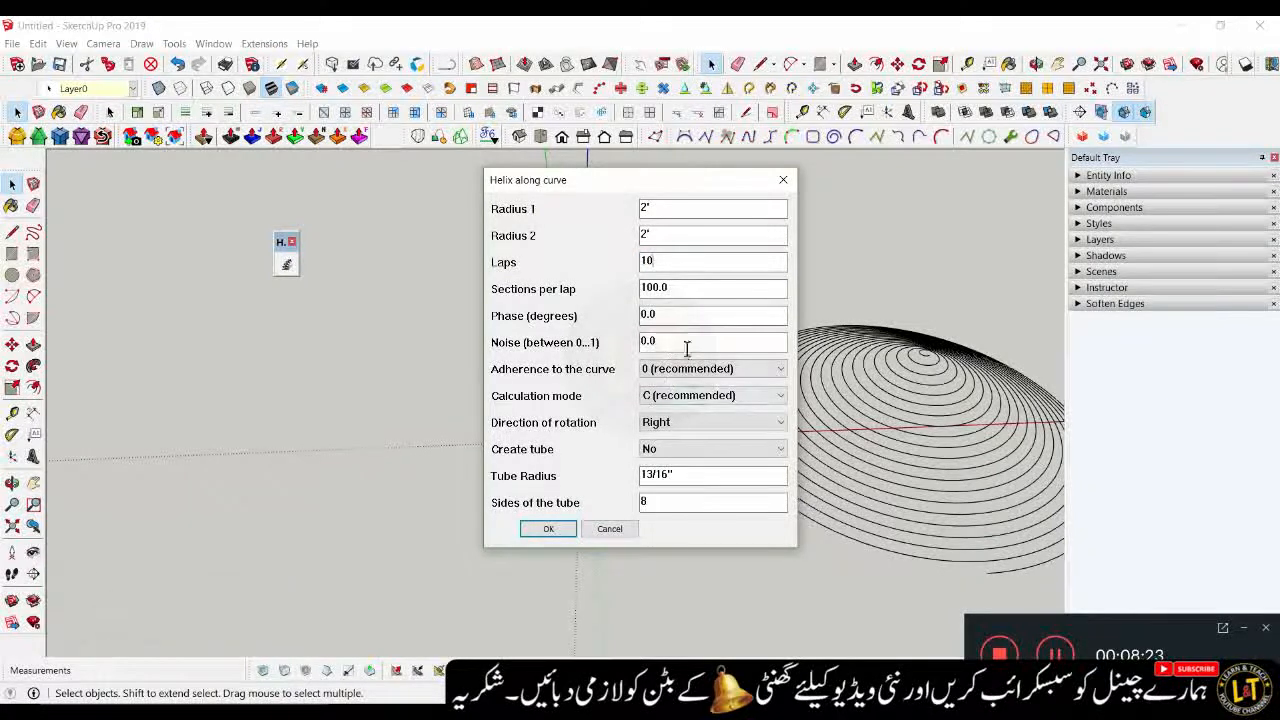
pyautogui.write('3')
pyautogui.click(548, 529)
pyautogui.scroll(8, 560, 510)
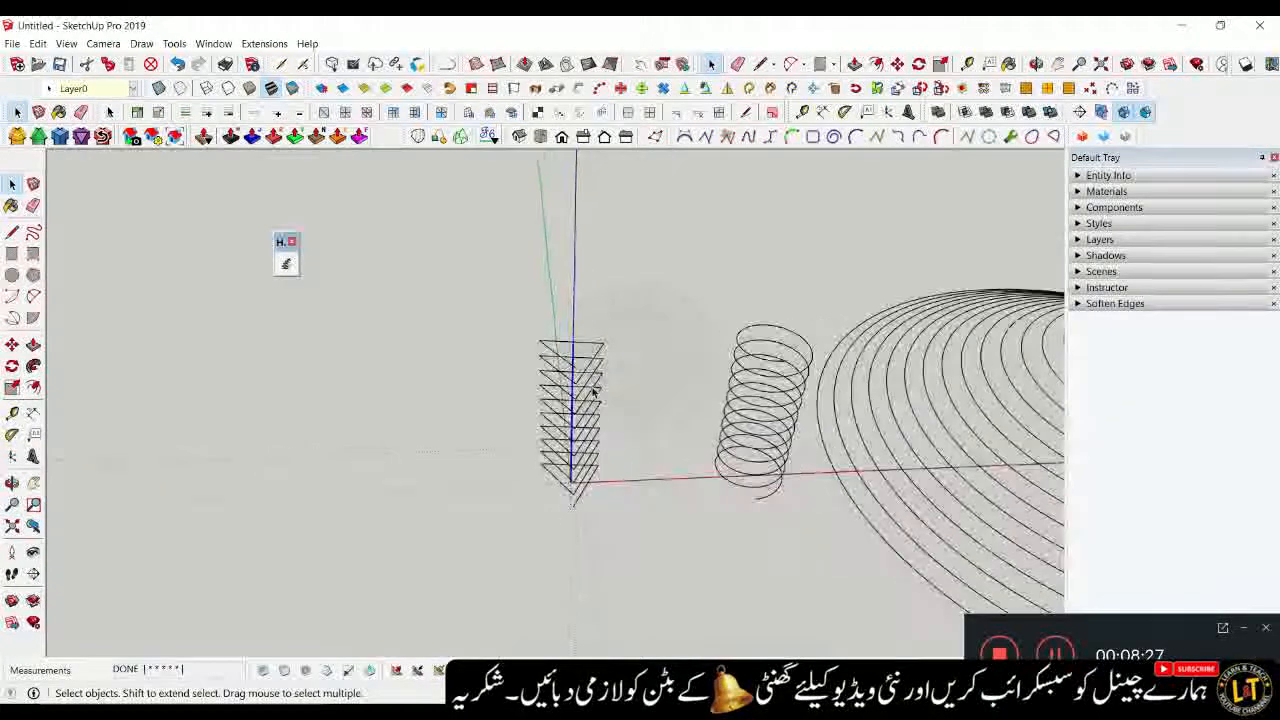
pyautogui.moveTo(568, 470)
pyautogui.mouseDown(button='middle')
pyautogui.moveTo(680, 374)
pyautogui.moveTo(697, 297)
pyautogui.moveTo(608, 343)
pyautogui.mouseUp(button='middle')
pyautogui.moveTo(557, 452)
pyautogui.mouseDown(button='middle')
pyautogui.moveTo(523, 449)
pyautogui.moveTo(469, 374)
pyautogui.moveTo(498, 301)
pyautogui.moveTo(543, 451)
pyautogui.mouseUp(button='middle')
pyautogui.scroll(-6, 543, 494)
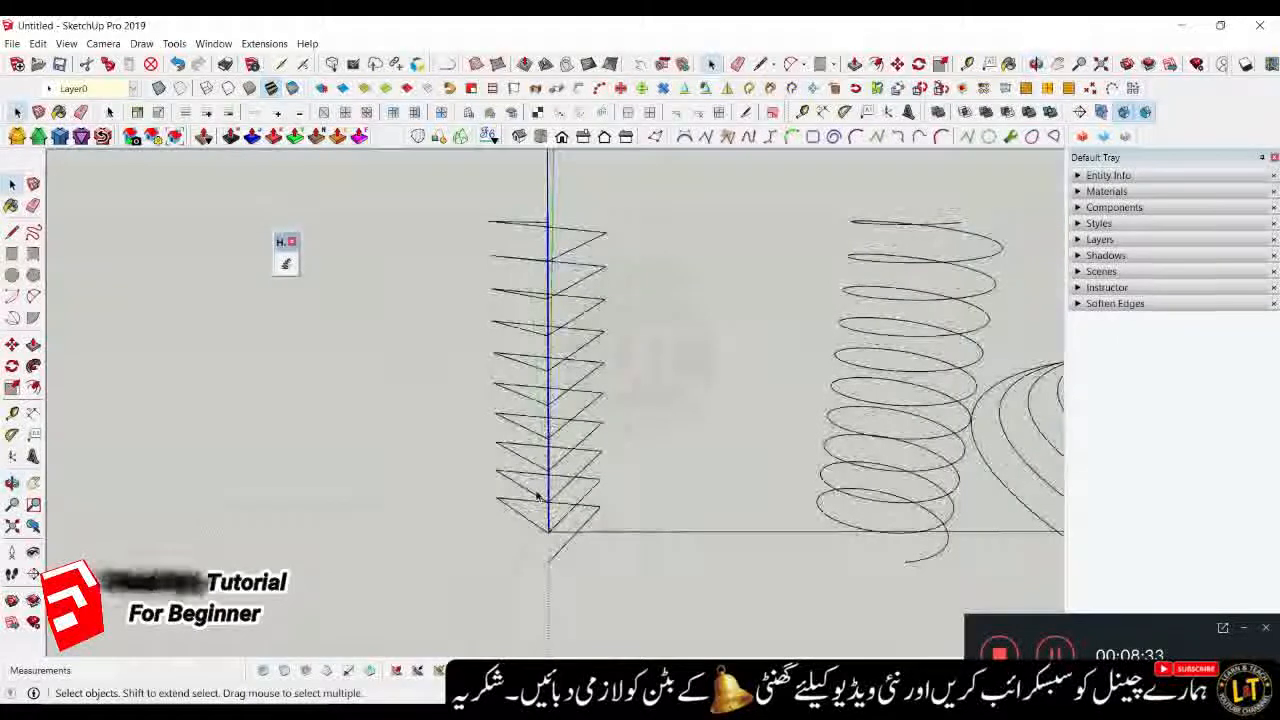
# Move the triangular helix about 14' 8" along the red axis, to the side of the origin opposite the other helices
pyautogui.click(544, 487)
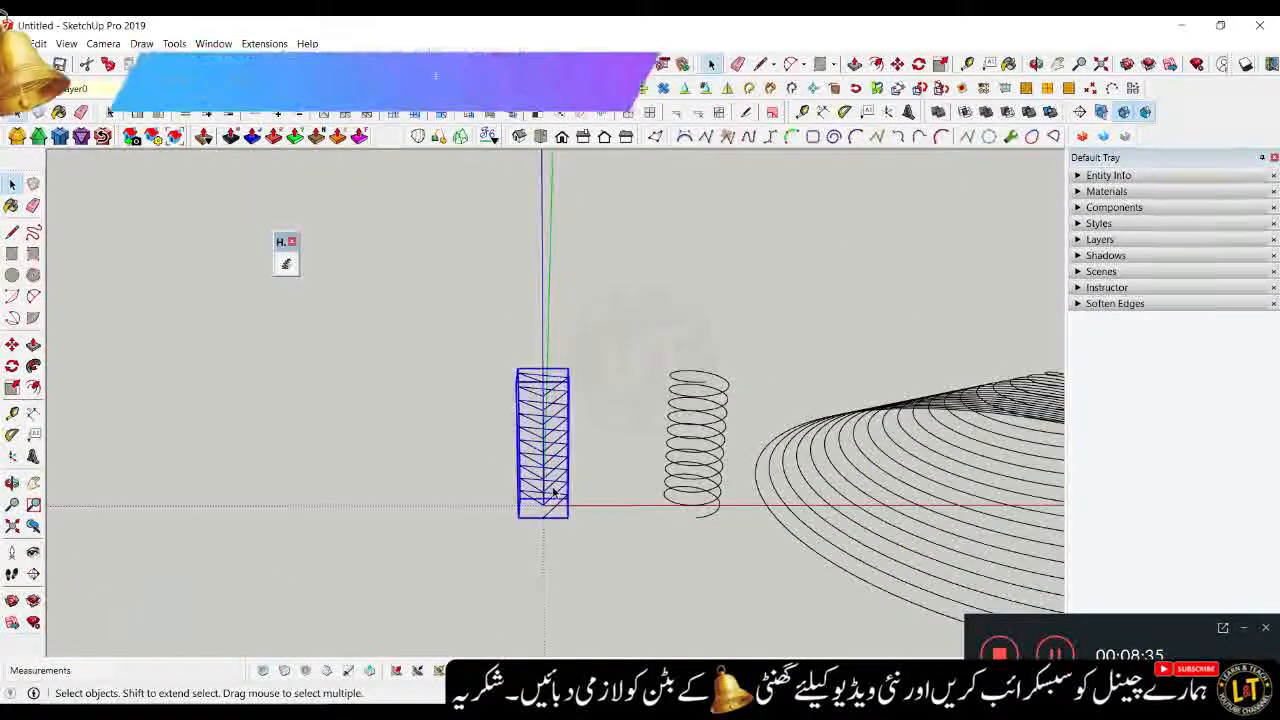
pyautogui.press('m')
pyautogui.click(563, 494)
pyautogui.click(350, 496)
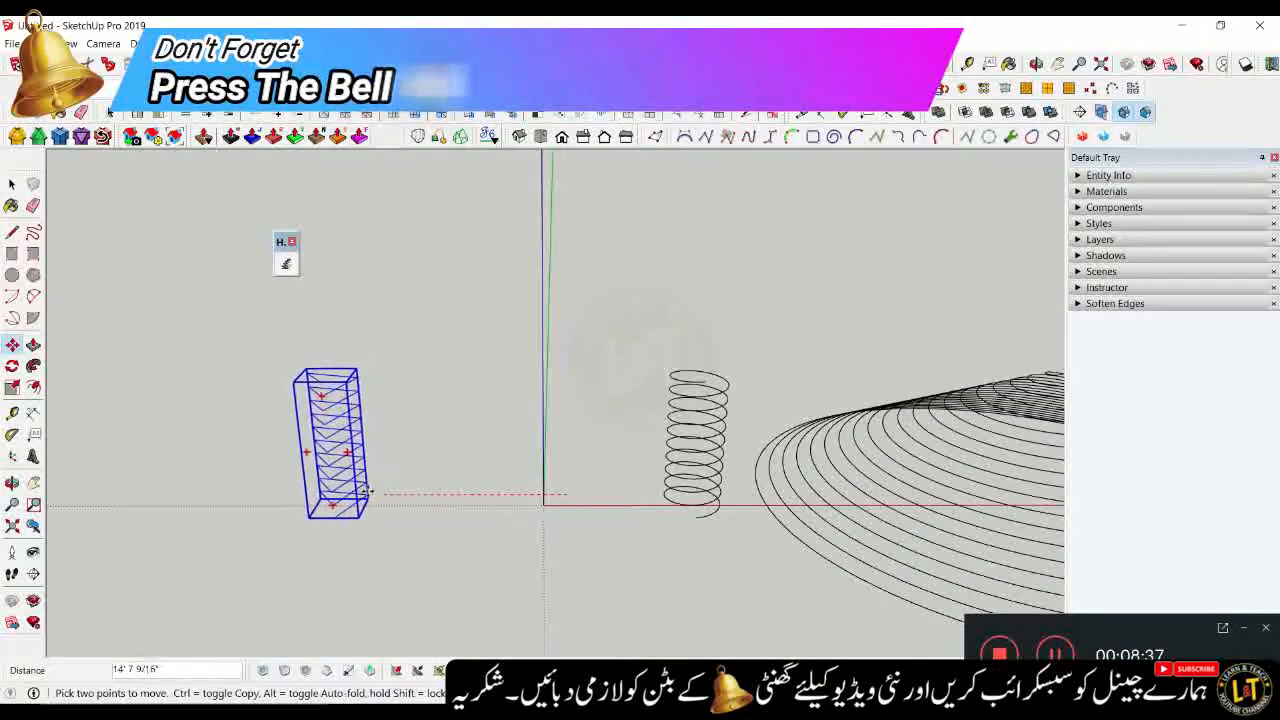
pyautogui.press('space')
# Generate a polygonal helix along the vertical line with both radii 4', 20 laps and a low number of sections per lap
pyautogui.click(544, 490)
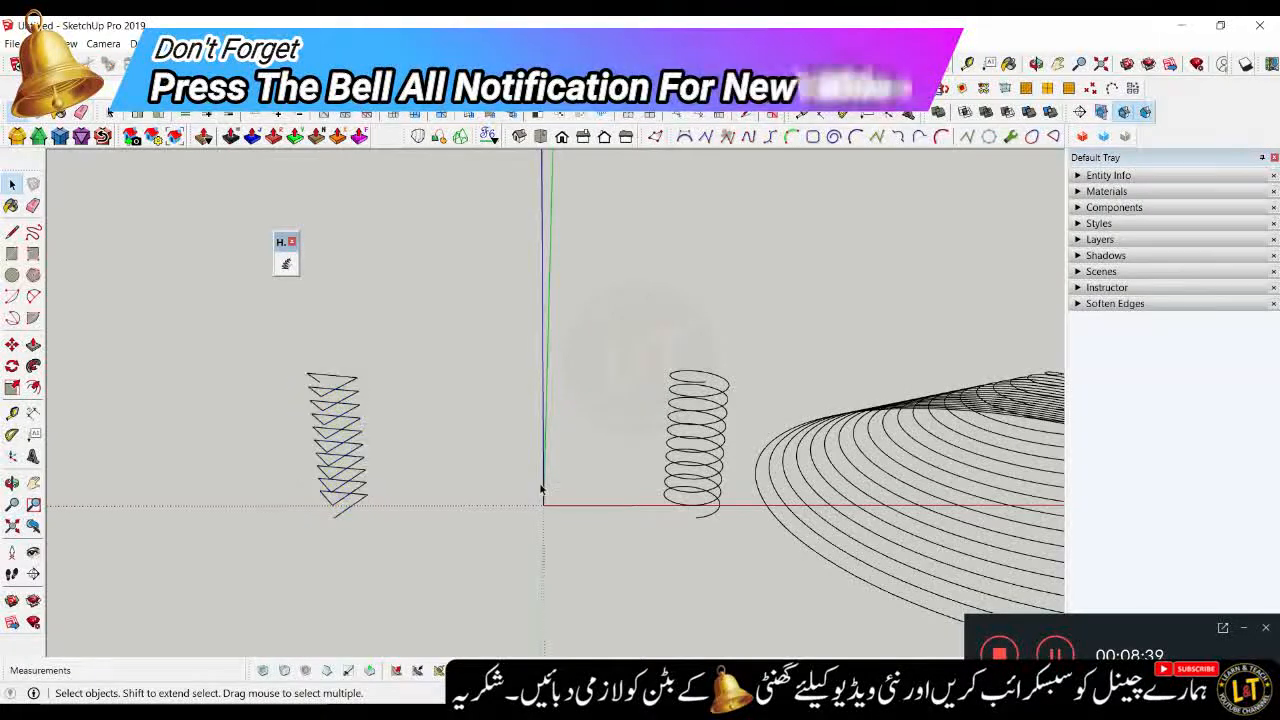
pyautogui.click(286, 263)
pyautogui.moveTo(650, 180); pyautogui.dragTo(823, 166)
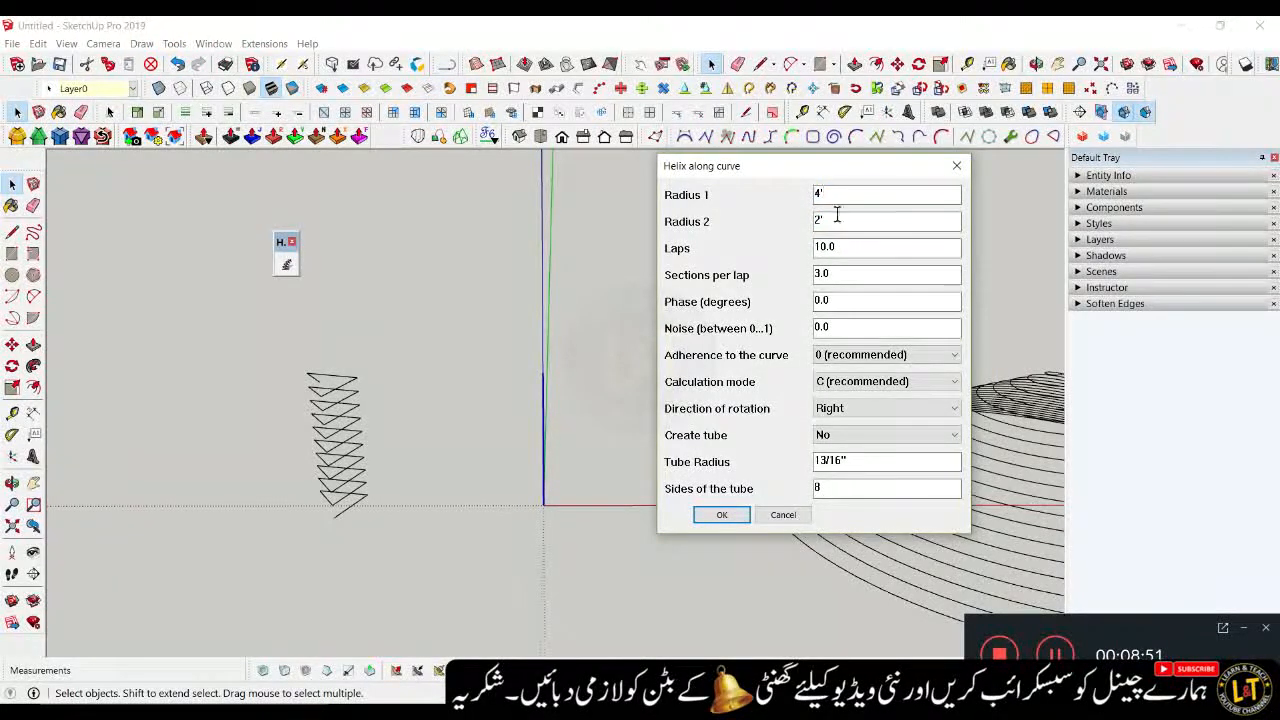
pyautogui.moveTo(843, 220); pyautogui.dragTo(731, 232)
pyautogui.write("4'")
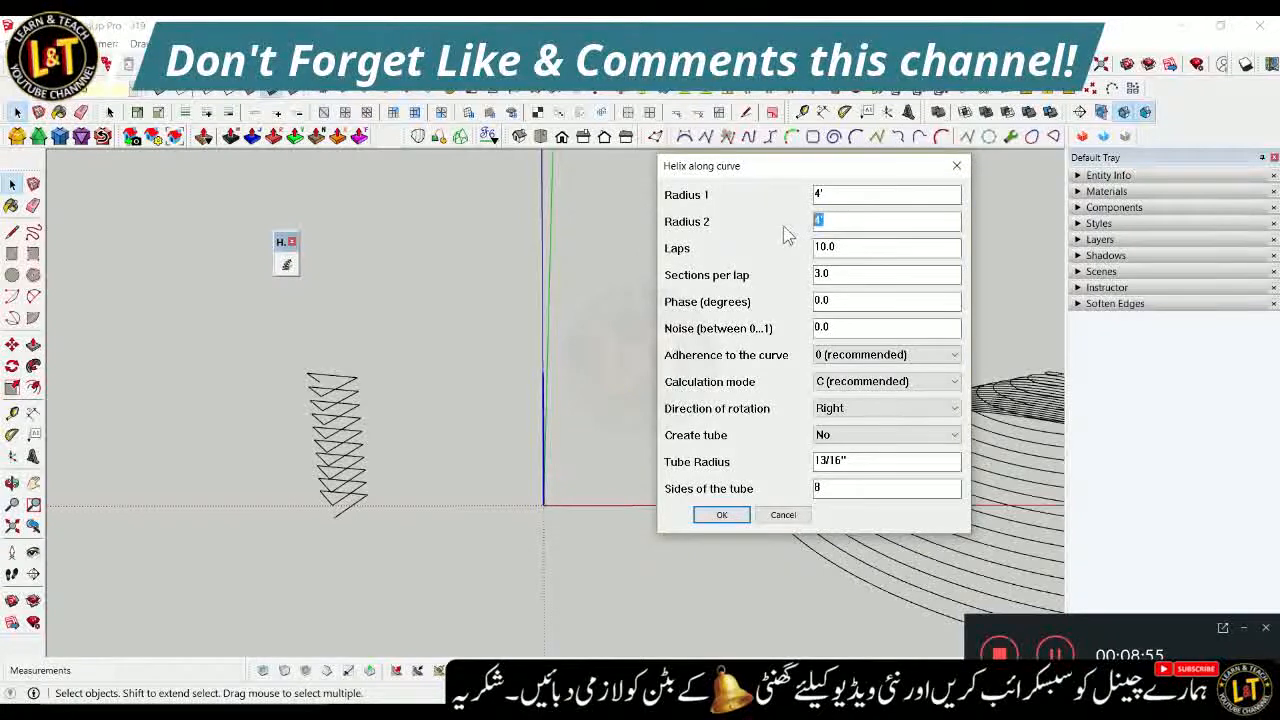
pyautogui.moveTo(849, 248); pyautogui.dragTo(800, 250)
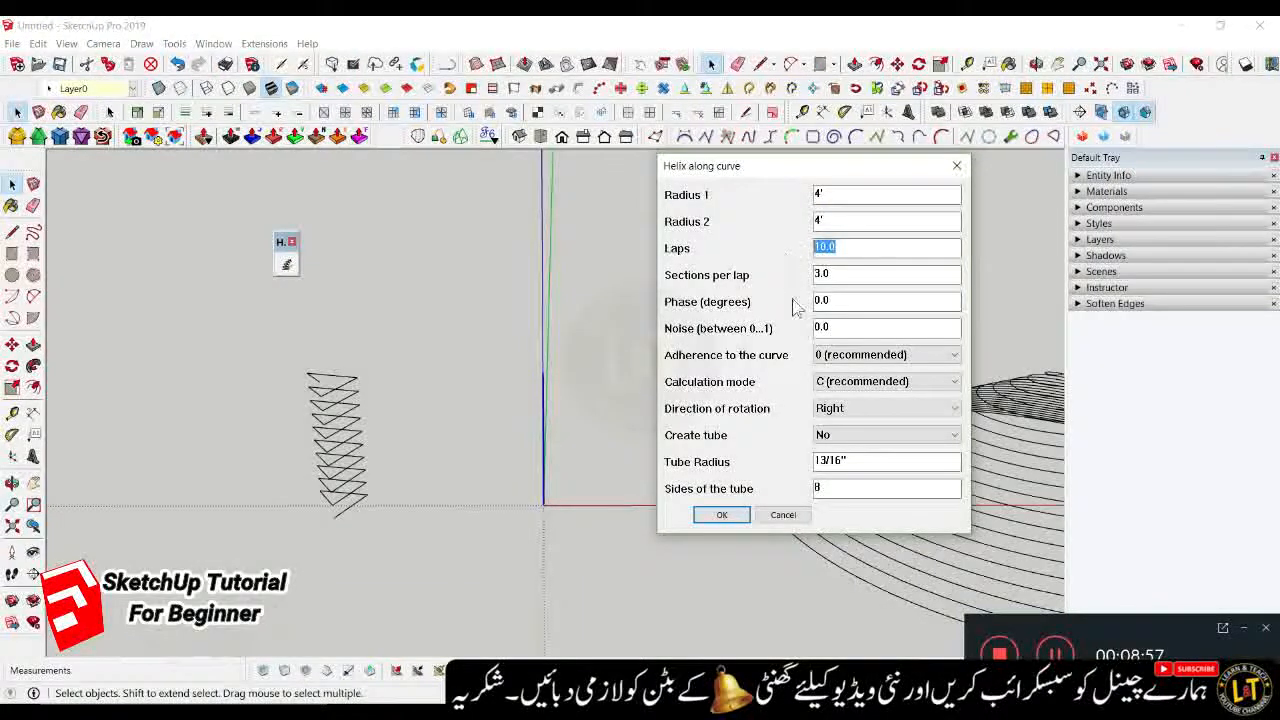
pyautogui.write('20')
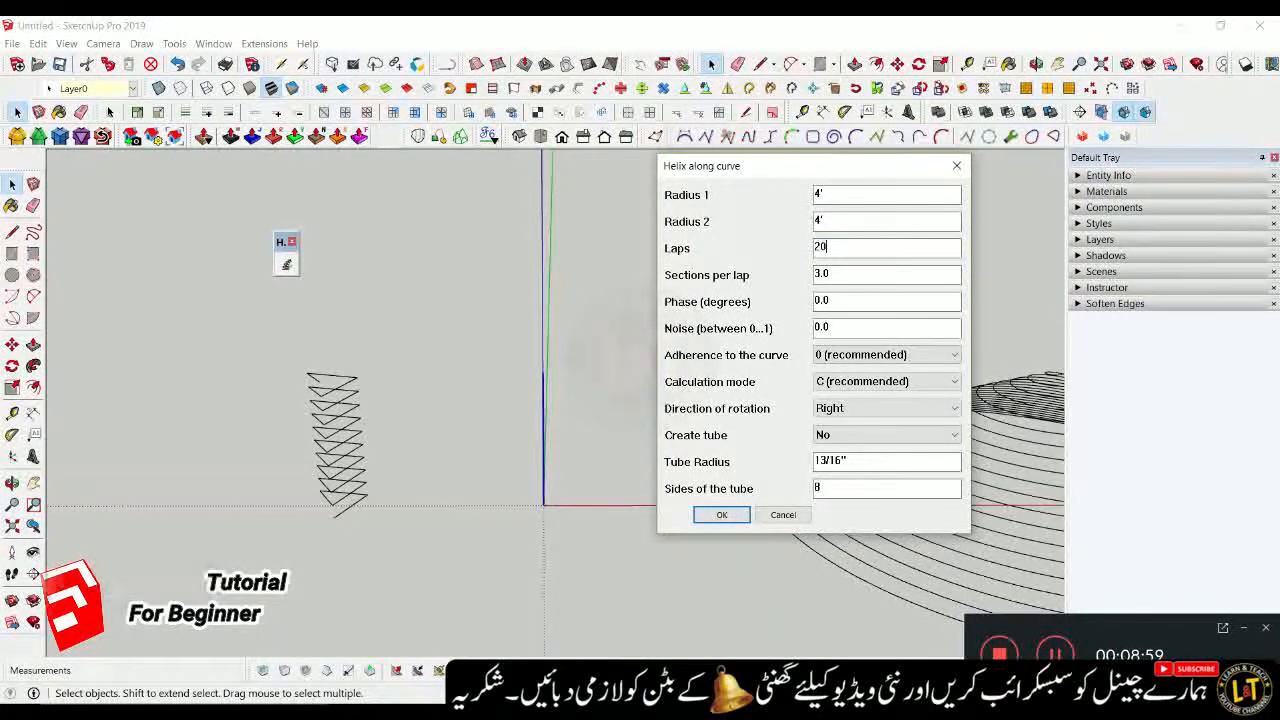
pyautogui.moveTo(854, 282); pyautogui.dragTo(777, 280)
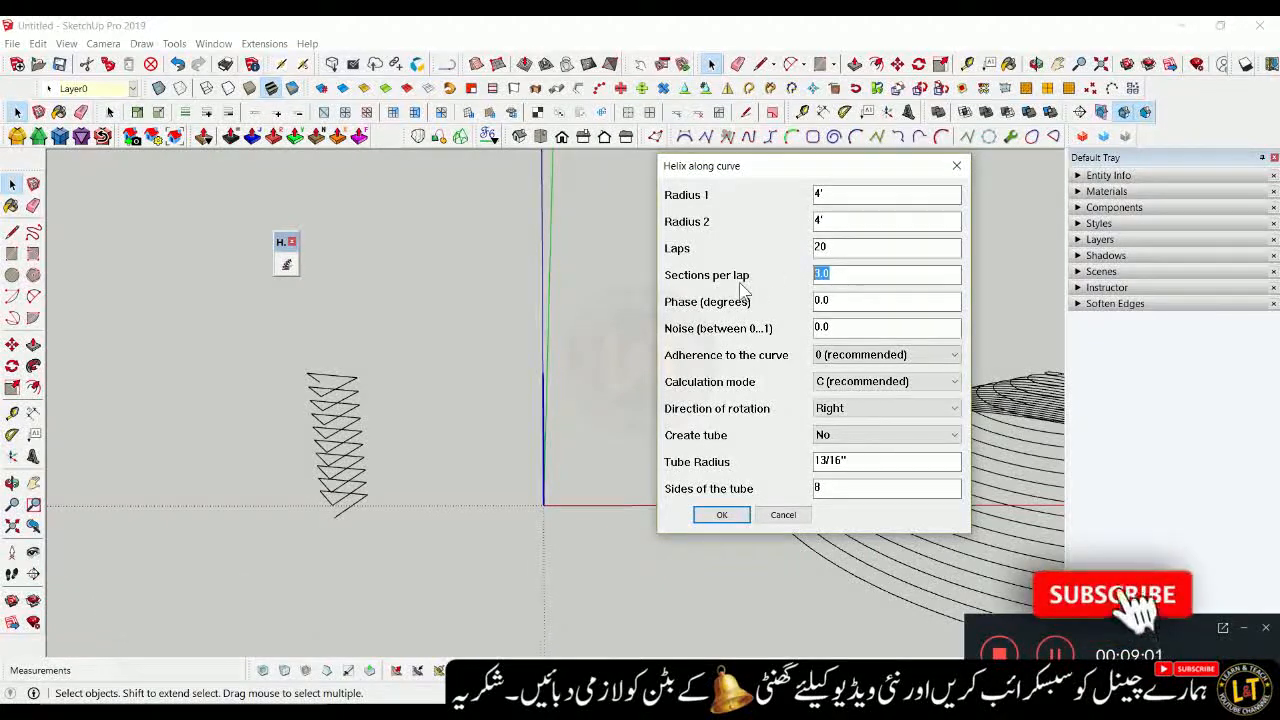
pyautogui.click(722, 517)
pyautogui.moveTo(552, 428); pyautogui.dragTo(543, 400, button='middle')
pyautogui.scroll(3, 546, 445)
pyautogui.moveTo(546, 445)
pyautogui.mouseDown(button='middle')
pyautogui.moveTo(666, 275)
pyautogui.moveTo(526, 371)
pyautogui.moveTo(532, 400)
pyautogui.mouseUp(button='middle')
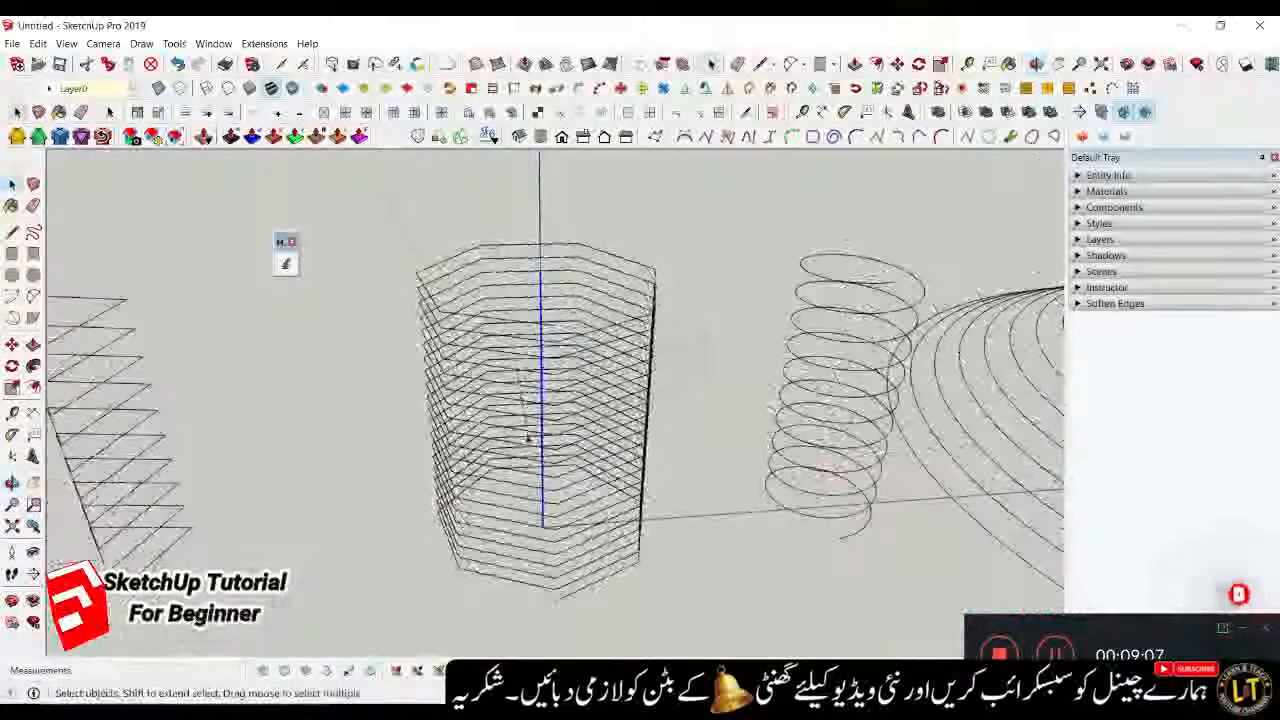
pyautogui.scroll(-2, 535, 440)
pyautogui.scroll(2, 540, 476)
# Scale the polygonal helix at the origin upward along the blue axis to stretch it taller
pyautogui.click(540, 476)
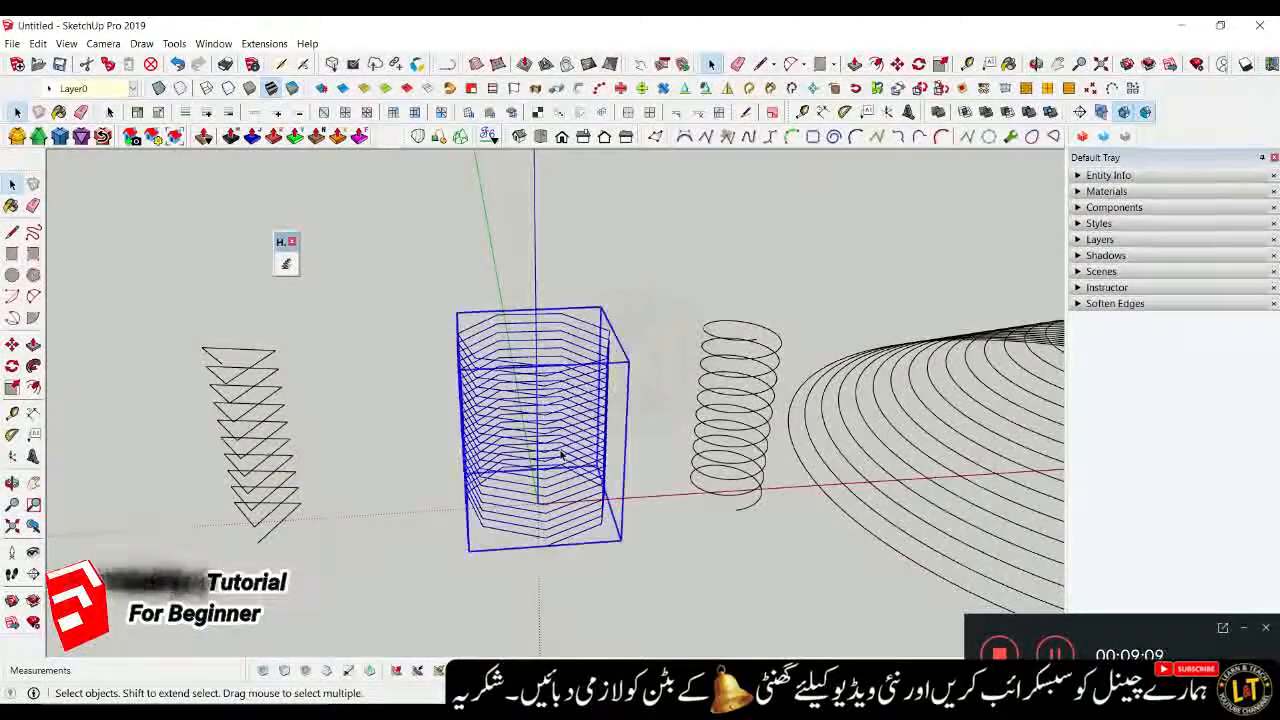
pyautogui.press('s')
pyautogui.moveTo(536, 336); pyautogui.dragTo(605, 297)
pyautogui.press('space')
pyautogui.scroll(3, 552, 537)
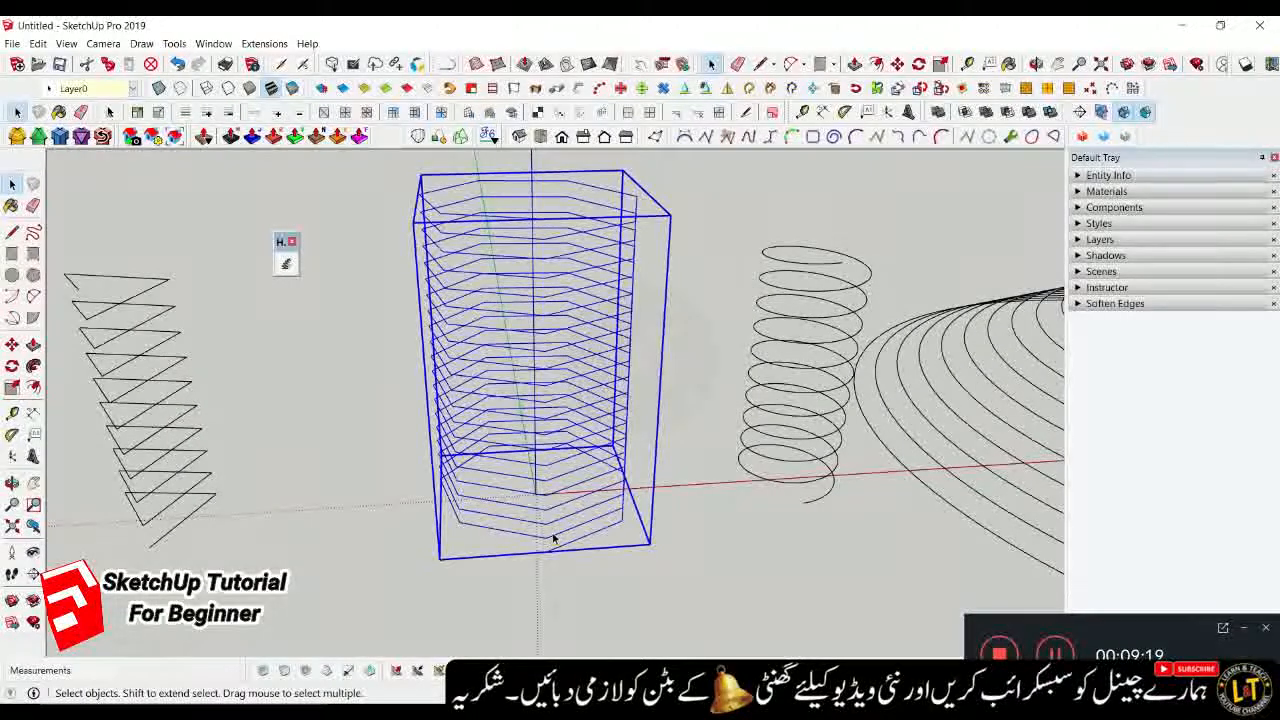
# Open the stretched polygonal helix at the origin for editing
pyautogui.click(552, 537)
pyautogui.click(553, 540)
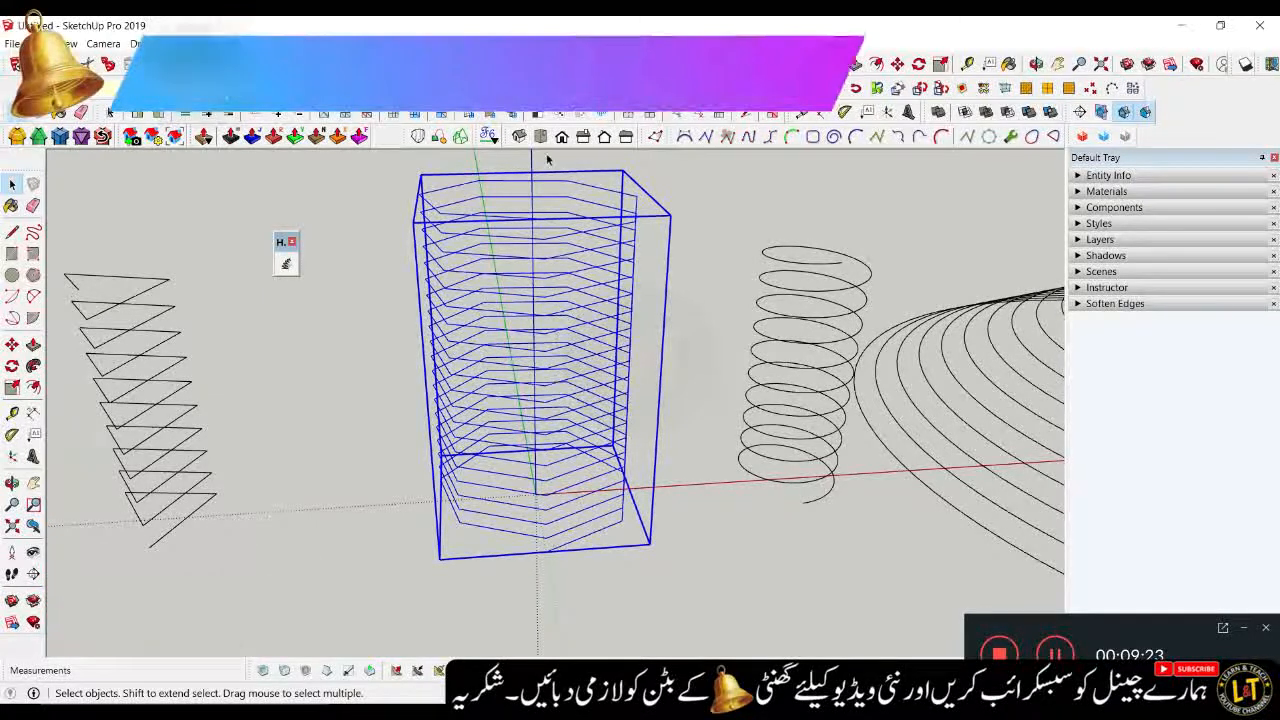
pyautogui.click(558, 533)
pyautogui.click(560, 534)
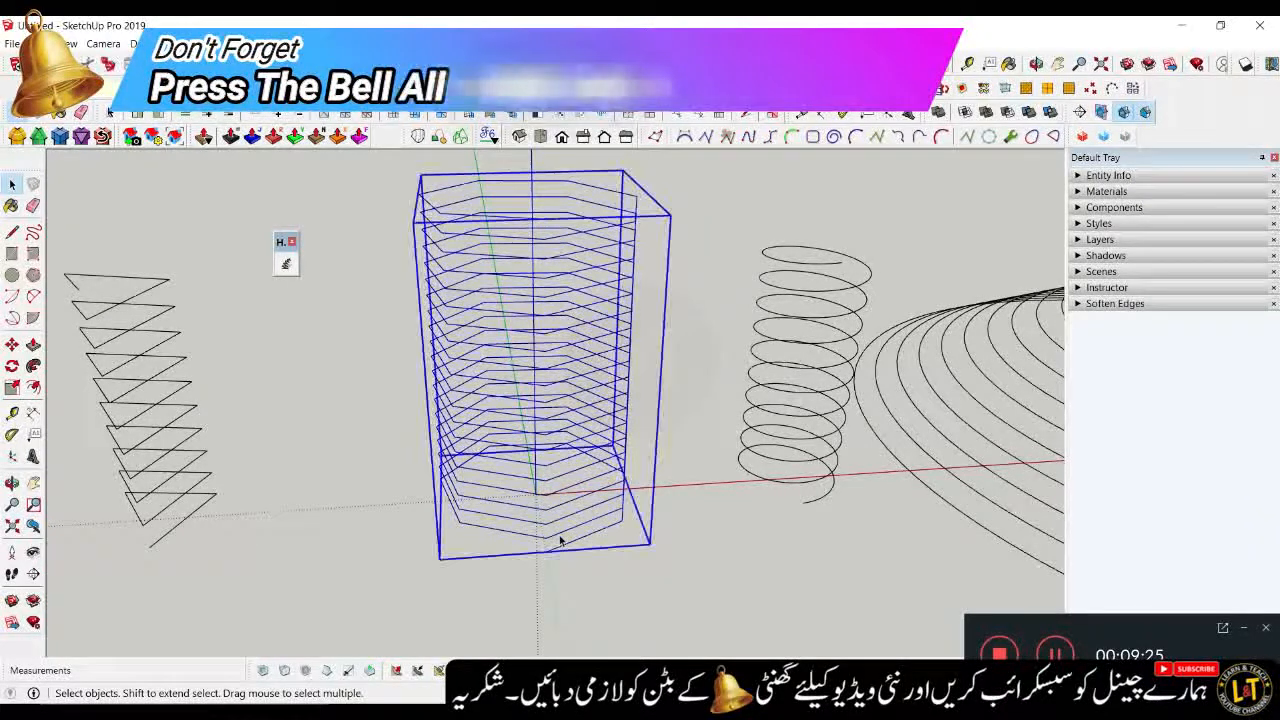
pyautogui.scroll(2, 546, 538)
pyautogui.scroll(3, 546, 538)
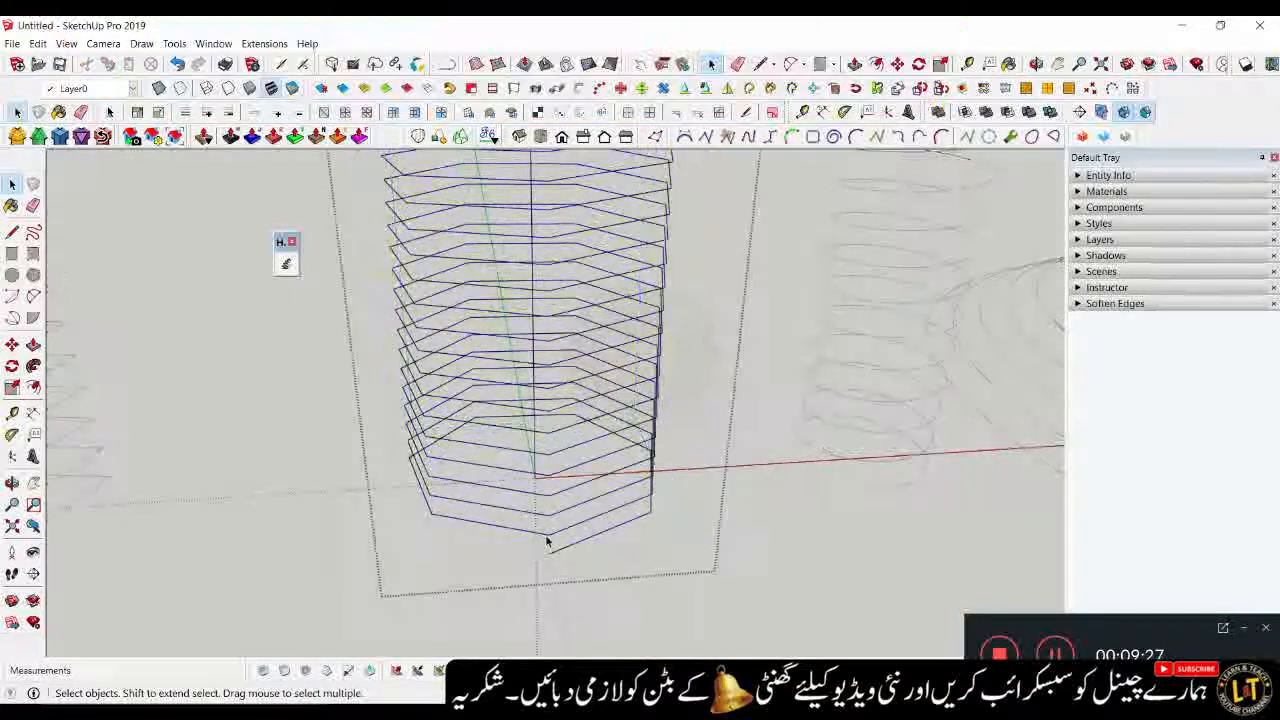
pyautogui.moveTo(541, 596); pyautogui.dragTo(677, 550, button='middle')
pyautogui.press('c')
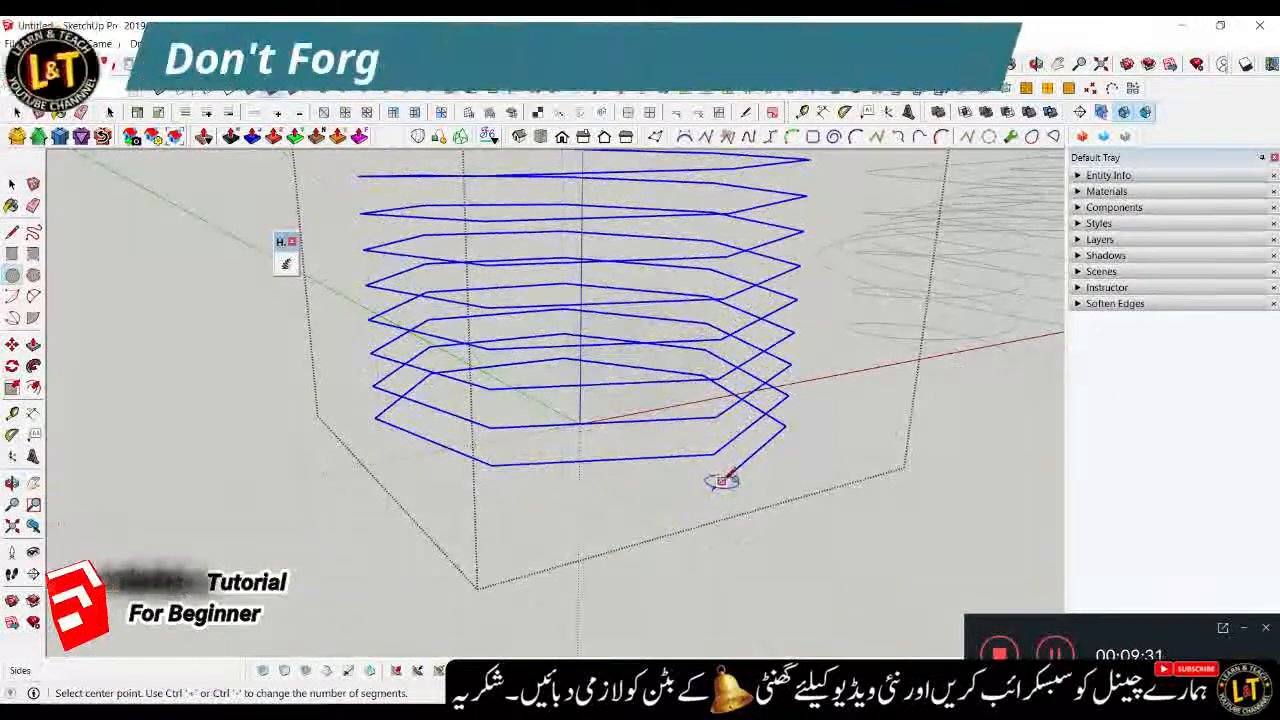
pyautogui.scroll(1, 718, 495)
pyautogui.moveTo(615, 535); pyautogui.dragTo(529, 558, button='middle')
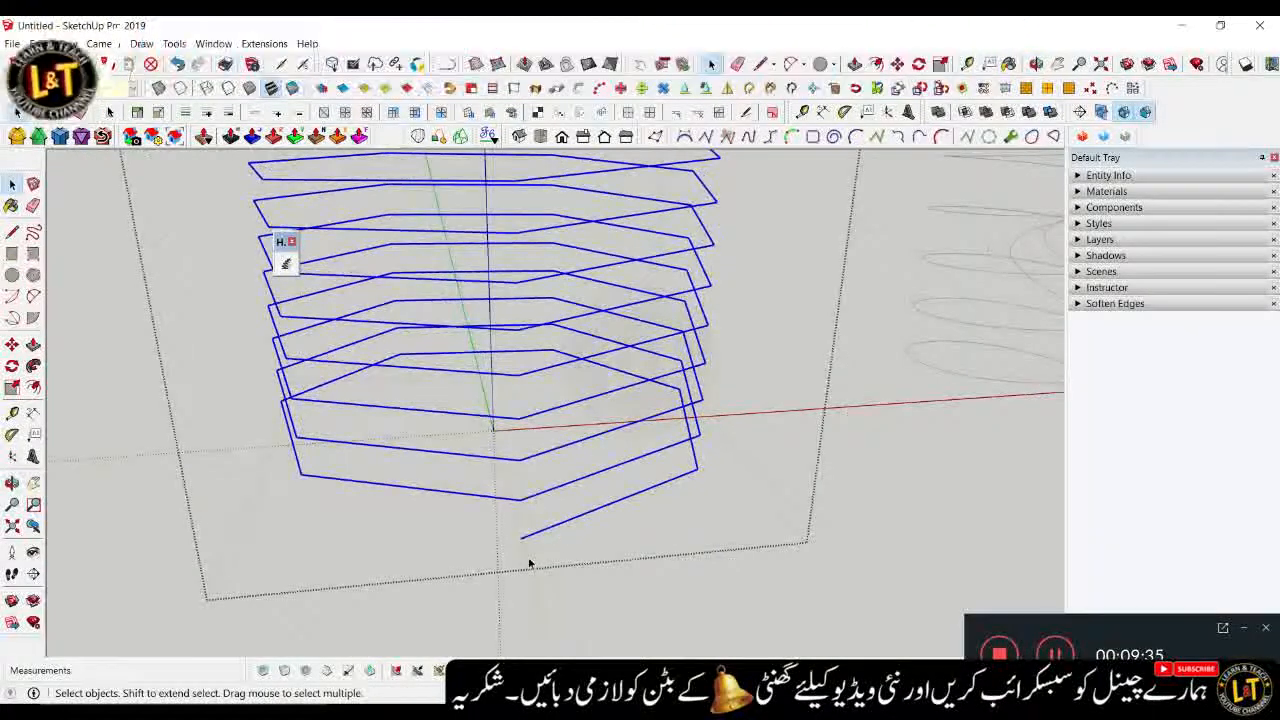
# Draw a small upright rectangular profile about 2 1/2" wide from lines at the polygonal helix's lower endpoint
pyautogui.press('l')
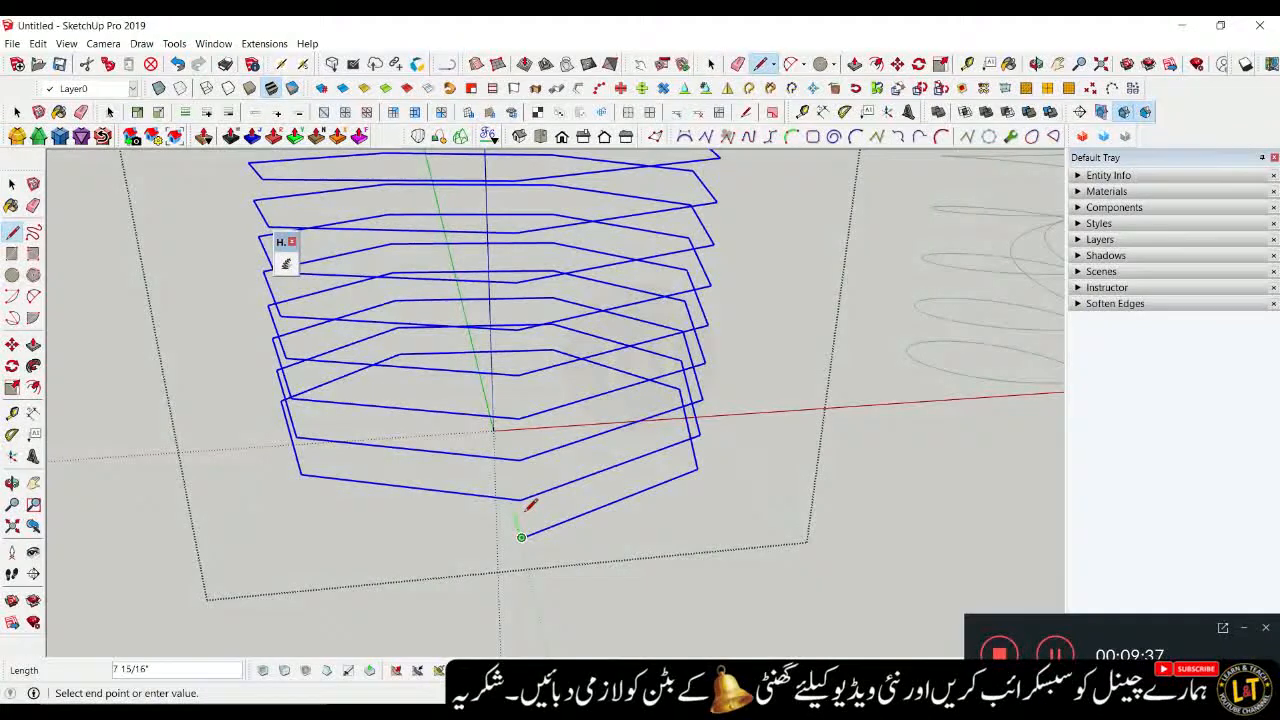
pyautogui.moveTo(523, 509); pyautogui.dragTo(503, 466, button='middle')
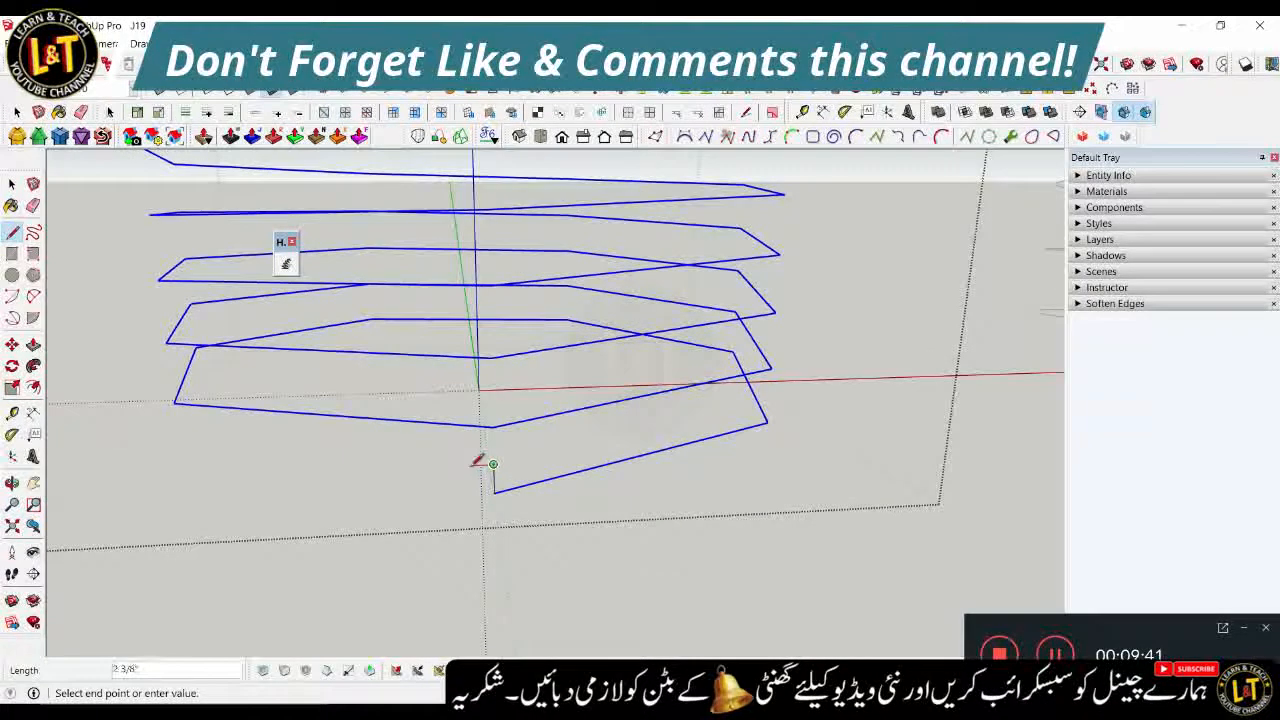
pyautogui.click(475, 514)
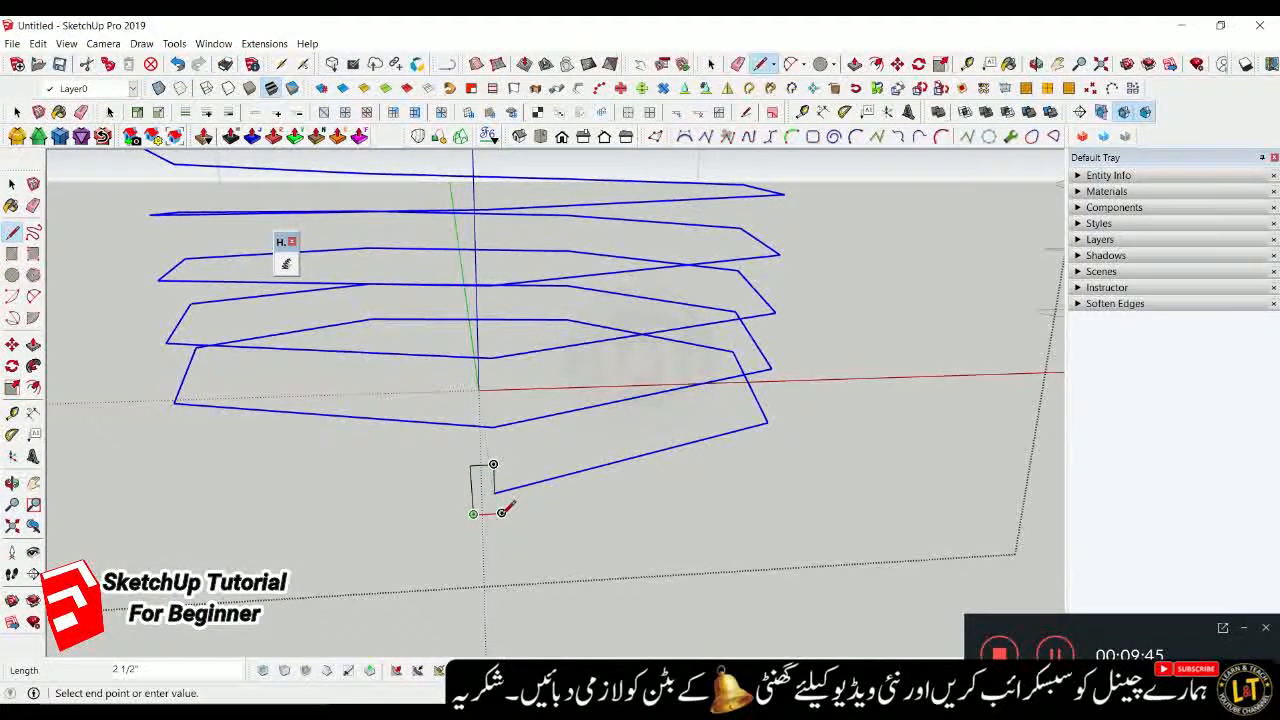
pyautogui.moveTo(491, 482); pyautogui.dragTo(487, 578, button='middle')
pyautogui.press('space')
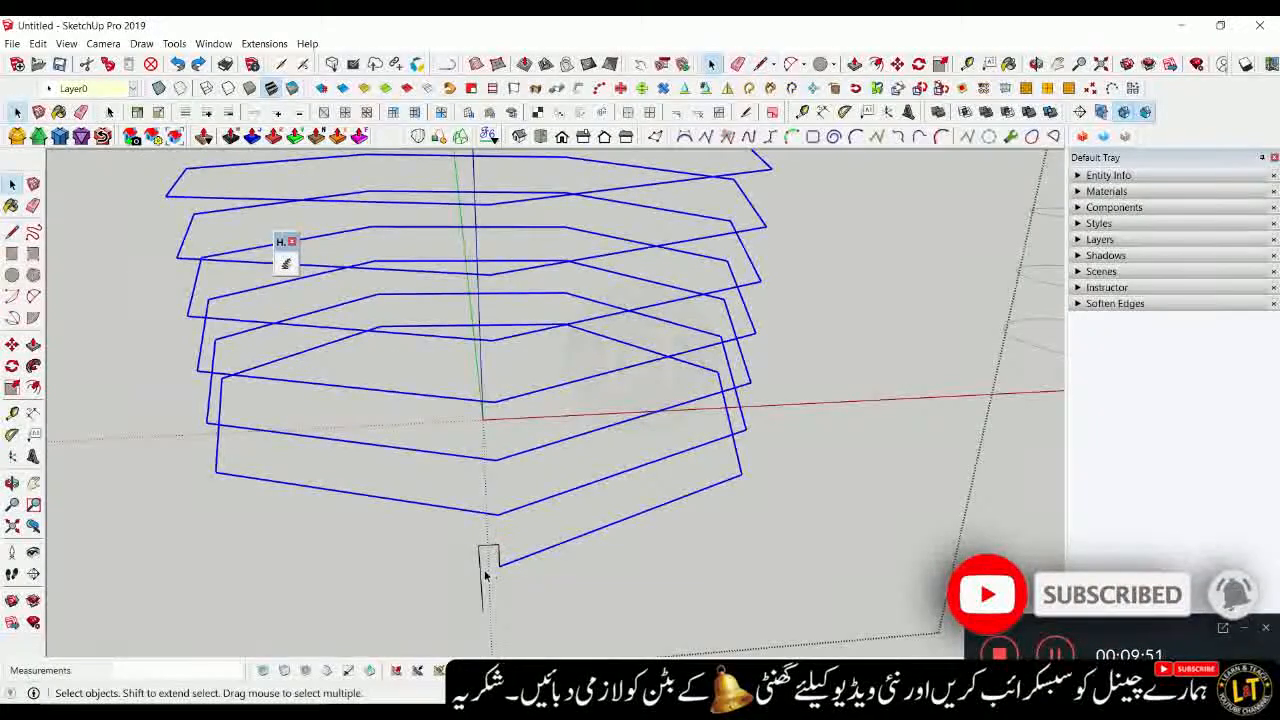
pyautogui.scroll(3, 485, 575)
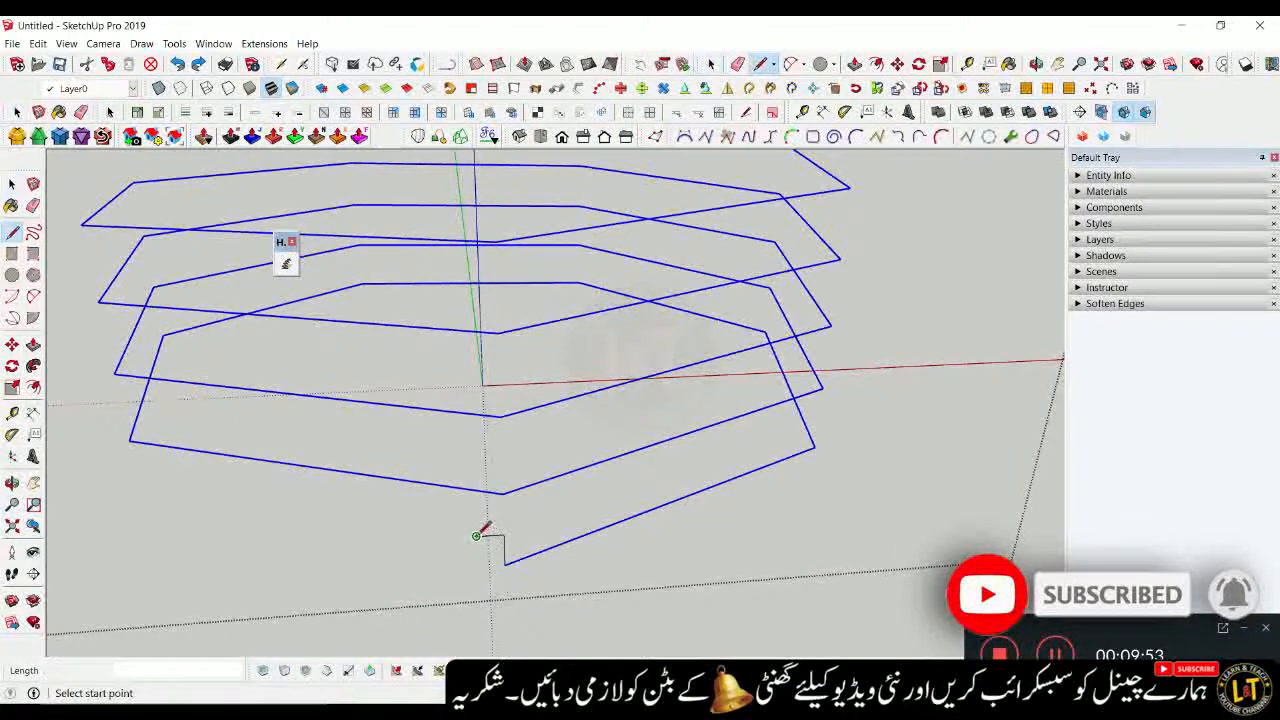
pyautogui.click(477, 536)
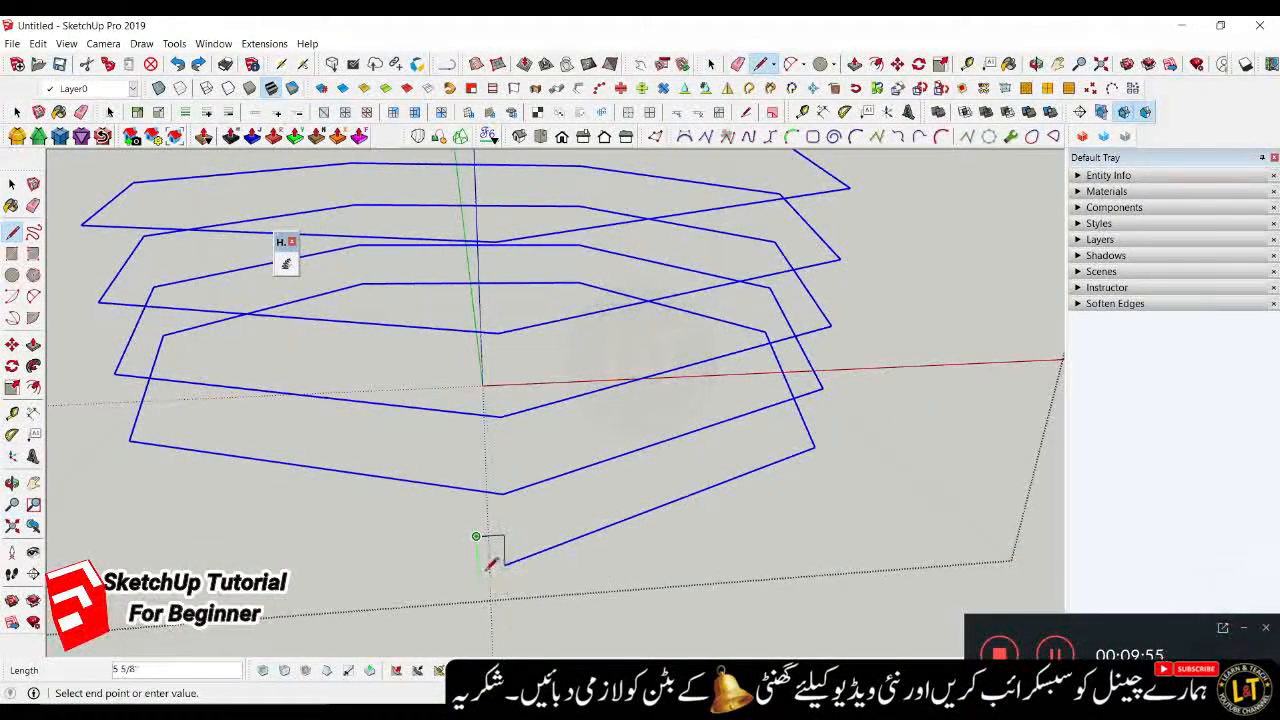
pyautogui.moveTo(481, 573); pyautogui.dragTo(497, 503, button='middle')
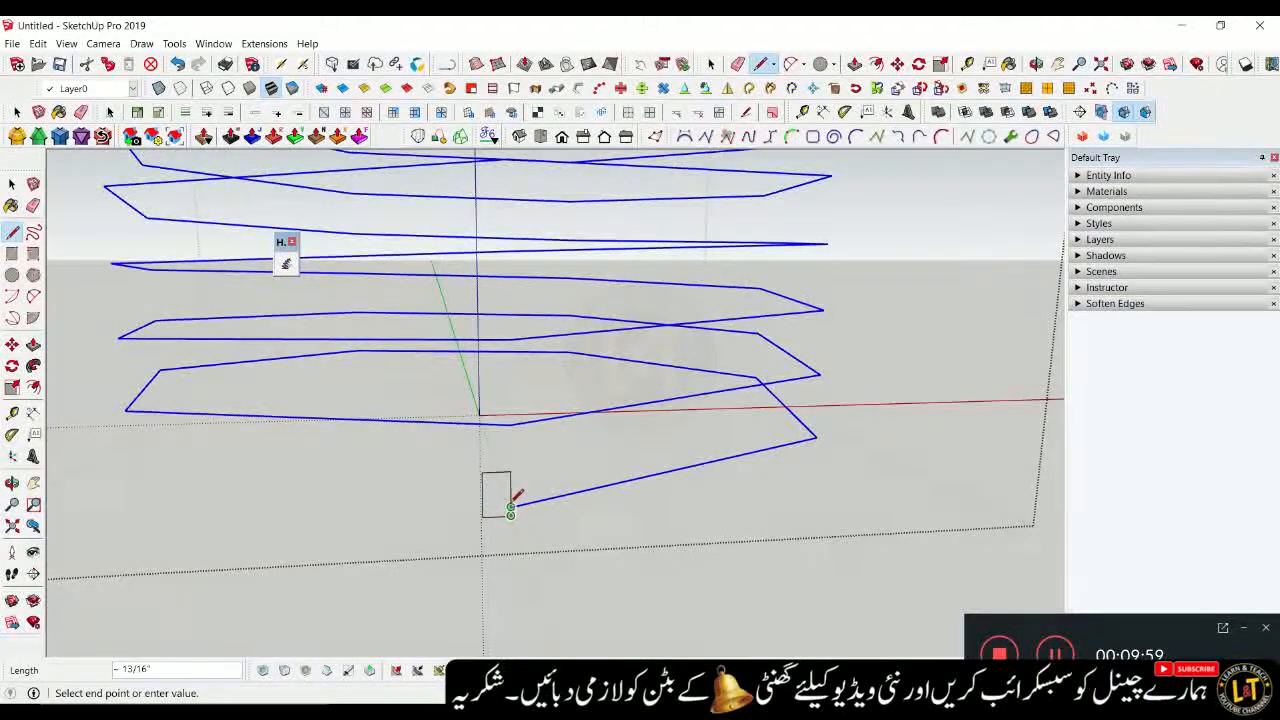
pyautogui.press('space')
# Sweep the small rectangular face along the whole polygonal helix path with Follow Me
pyautogui.scroll(2, 499, 507)
pyautogui.moveTo(491, 508); pyautogui.dragTo(525, 615, button='middle')
pyautogui.doubleClick(516, 506)
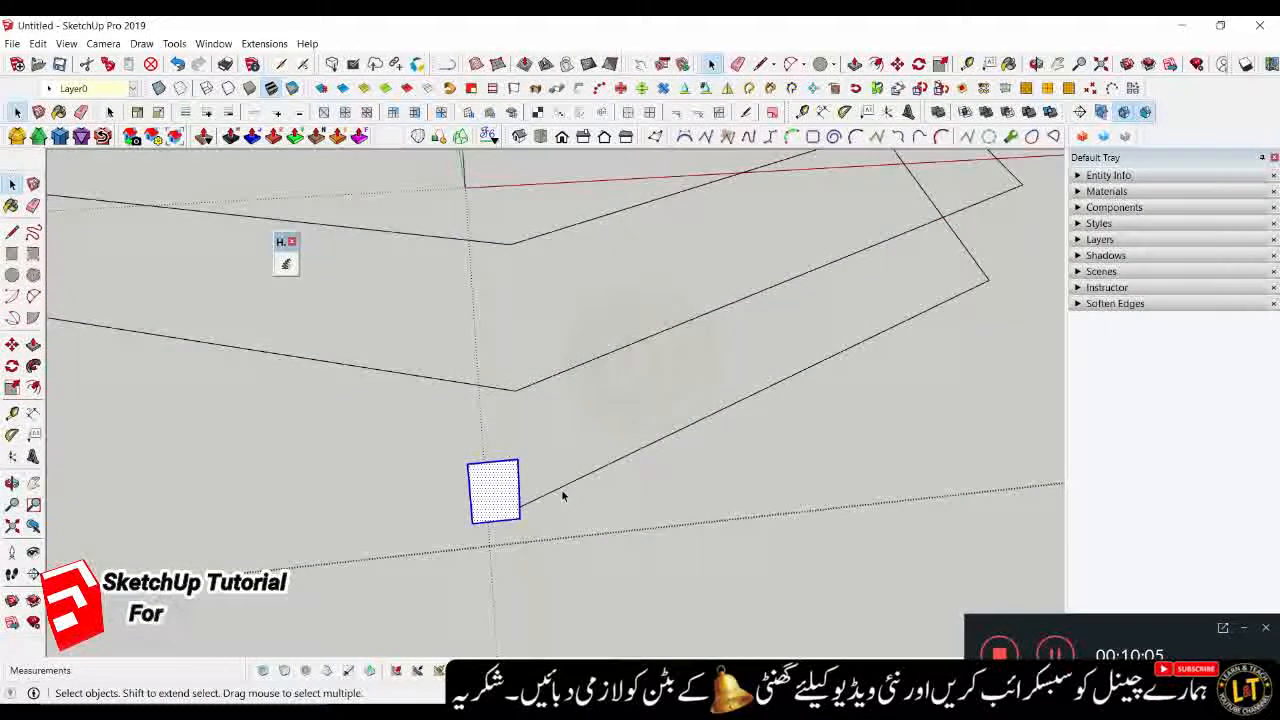
pyautogui.click(563, 490)
pyautogui.scroll(-4, 563, 491)
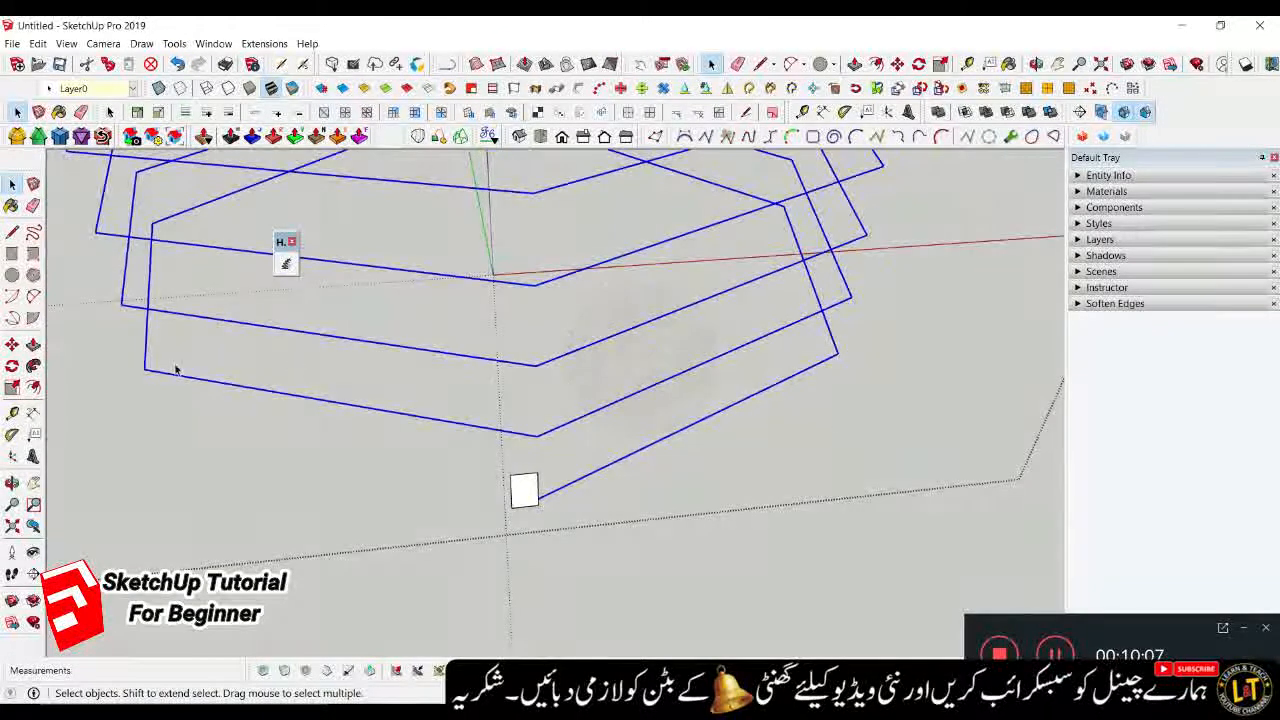
pyautogui.click(36, 368)
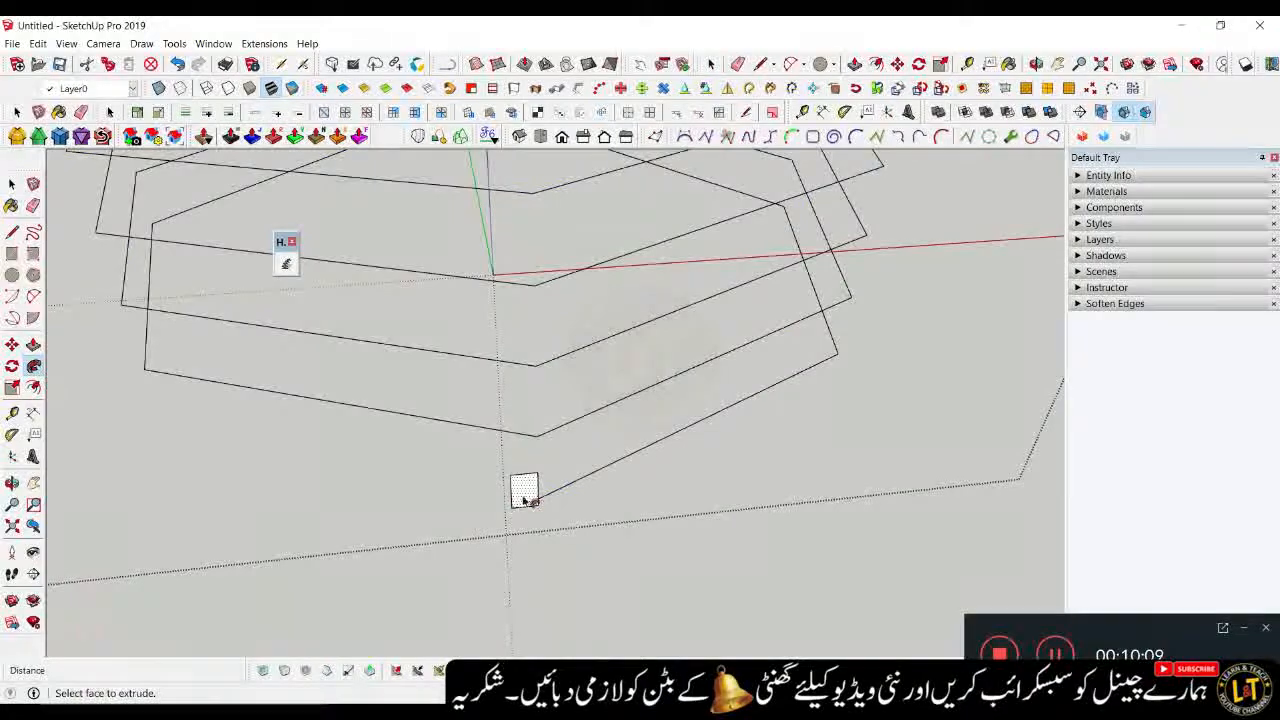
pyautogui.click(524, 491)
pyautogui.scroll(-10, 522, 492)
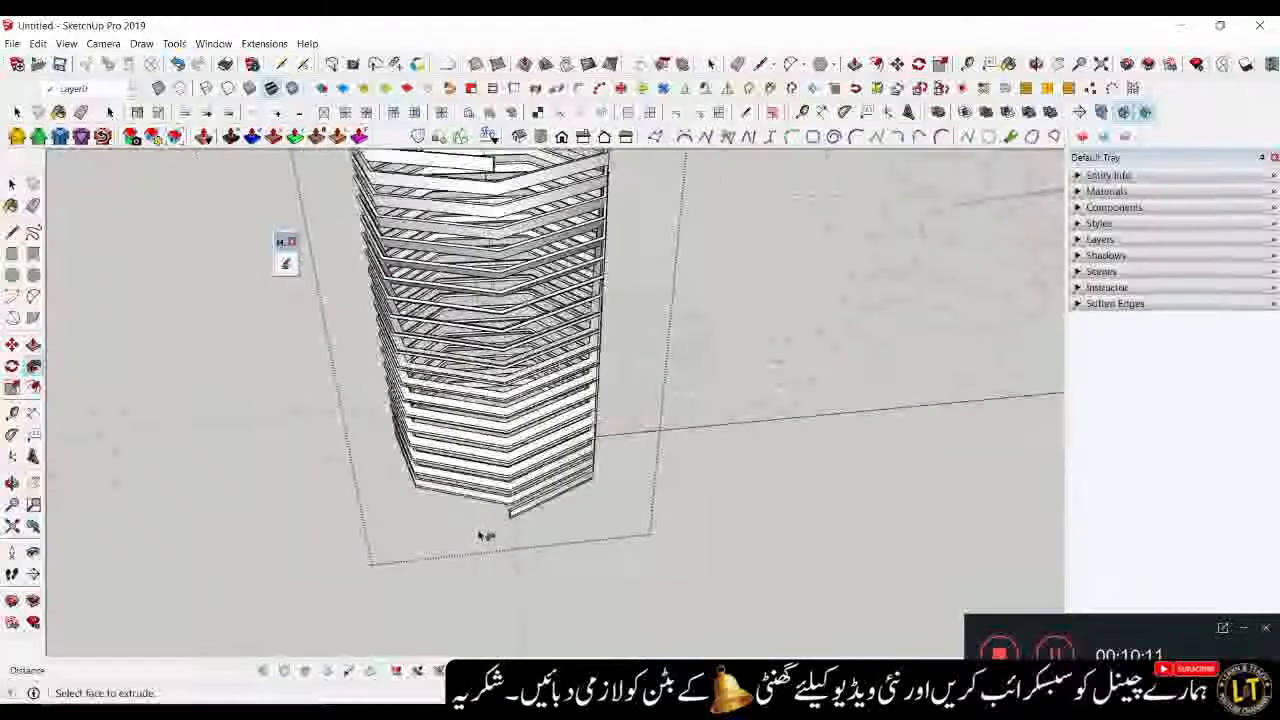
# Leave the polygonal spring's group and move it about 23' 6" along the red axis, past the triangular helix
pyautogui.scroll(8, 526, 335)
pyautogui.moveTo(612, 300); pyautogui.dragTo(536, 333, button='middle')
pyautogui.scroll(-6, 536, 333)
pyautogui.scroll(6, 500, 420)
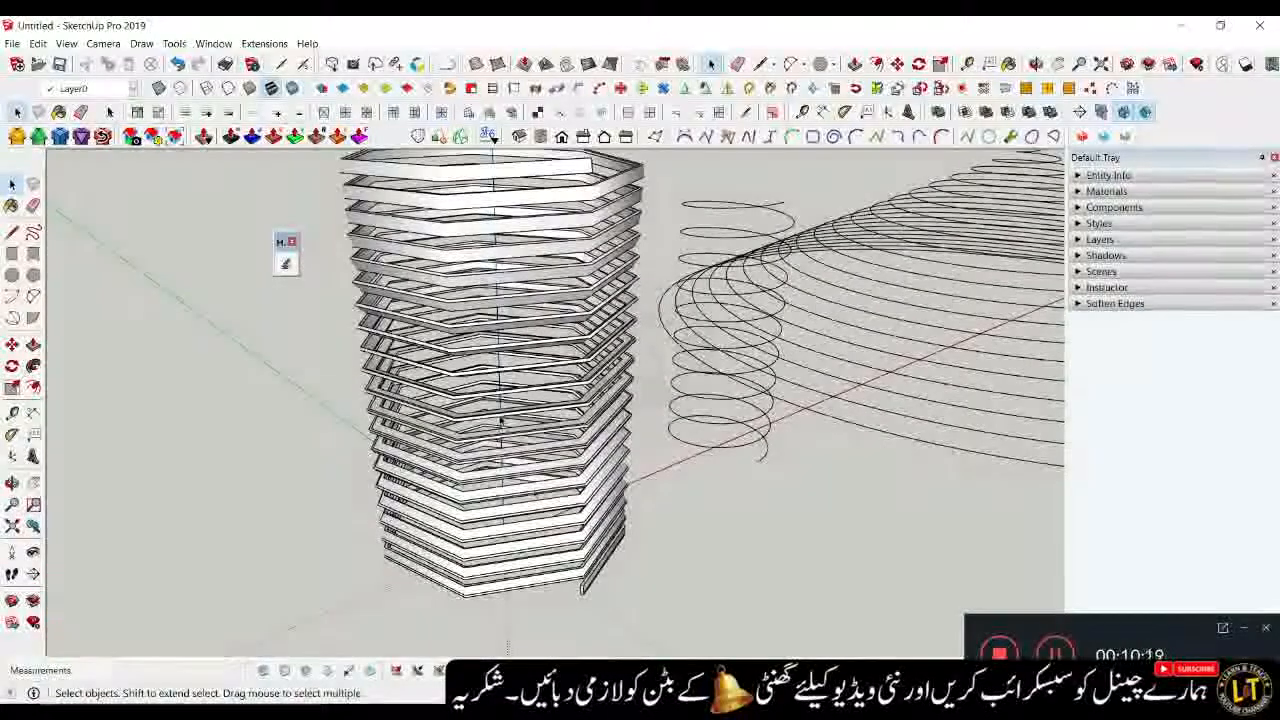
pyautogui.moveTo(513, 395); pyautogui.dragTo(497, 433, button='middle')
pyautogui.scroll(-3, 497, 430)
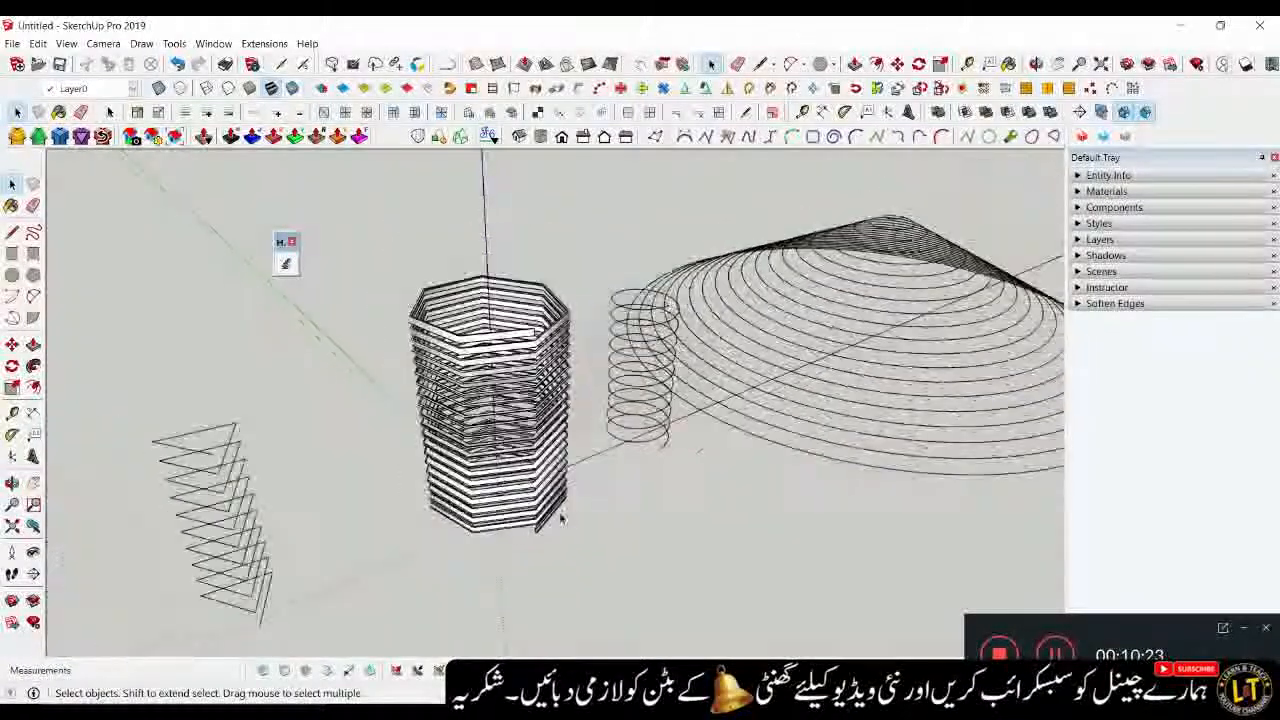
pyautogui.press('m')
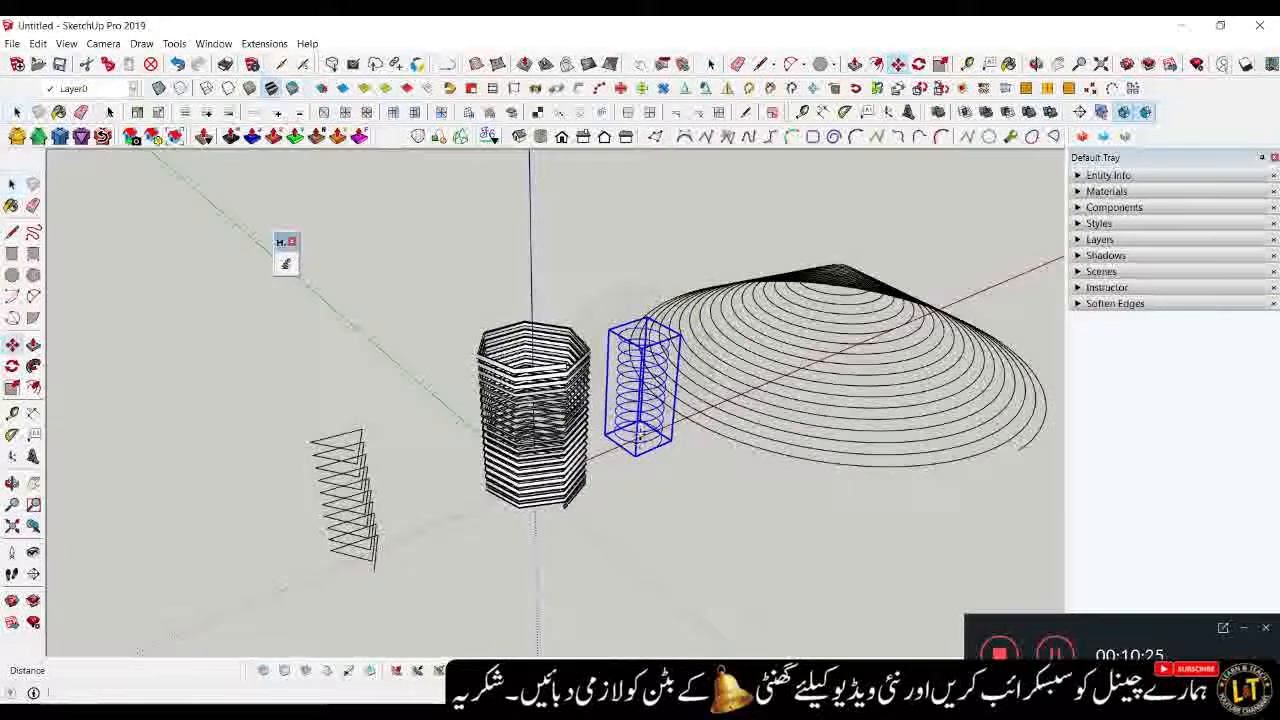
pyautogui.click(639, 426)
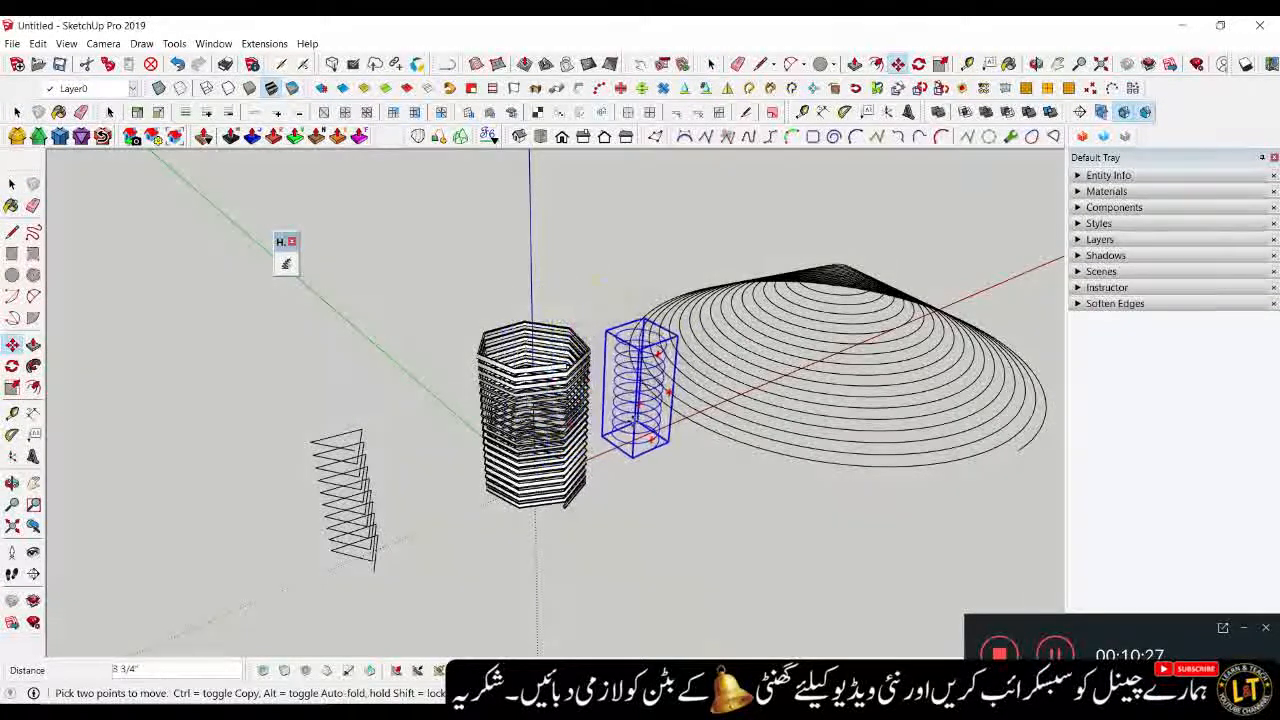
pyautogui.click(553, 473)
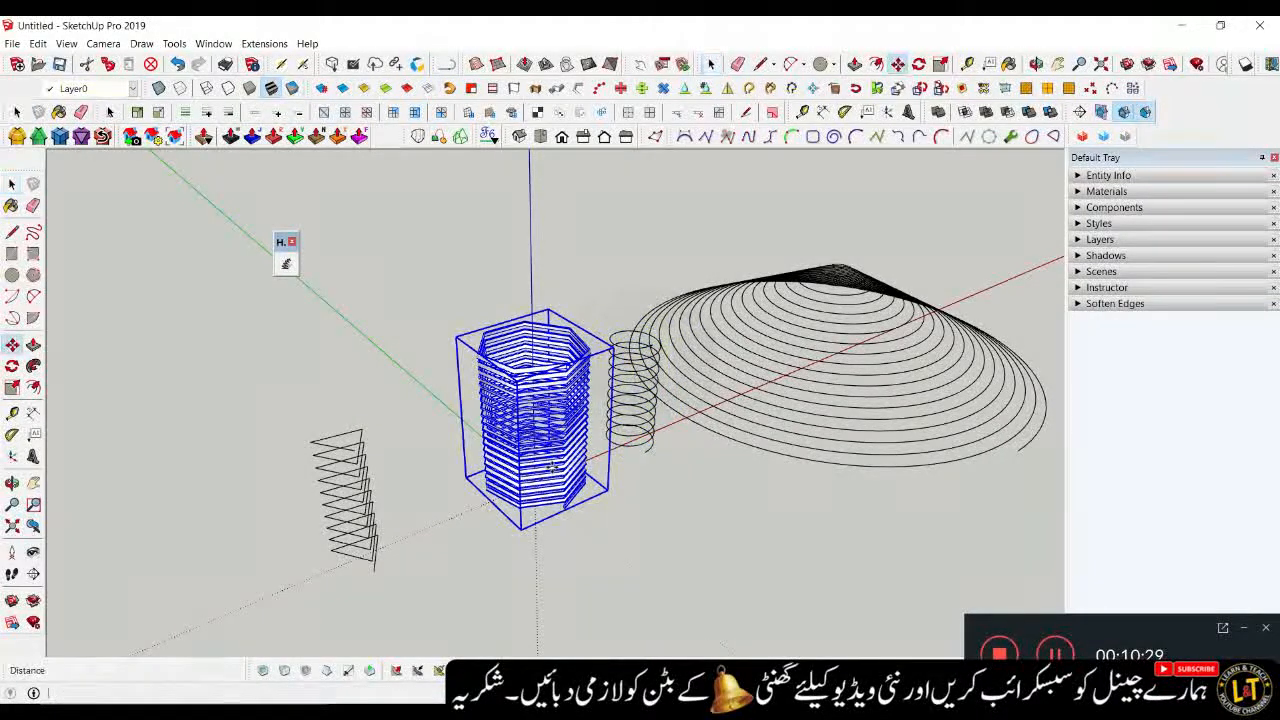
pyautogui.scroll(-3, 553, 467)
pyautogui.click(553, 467)
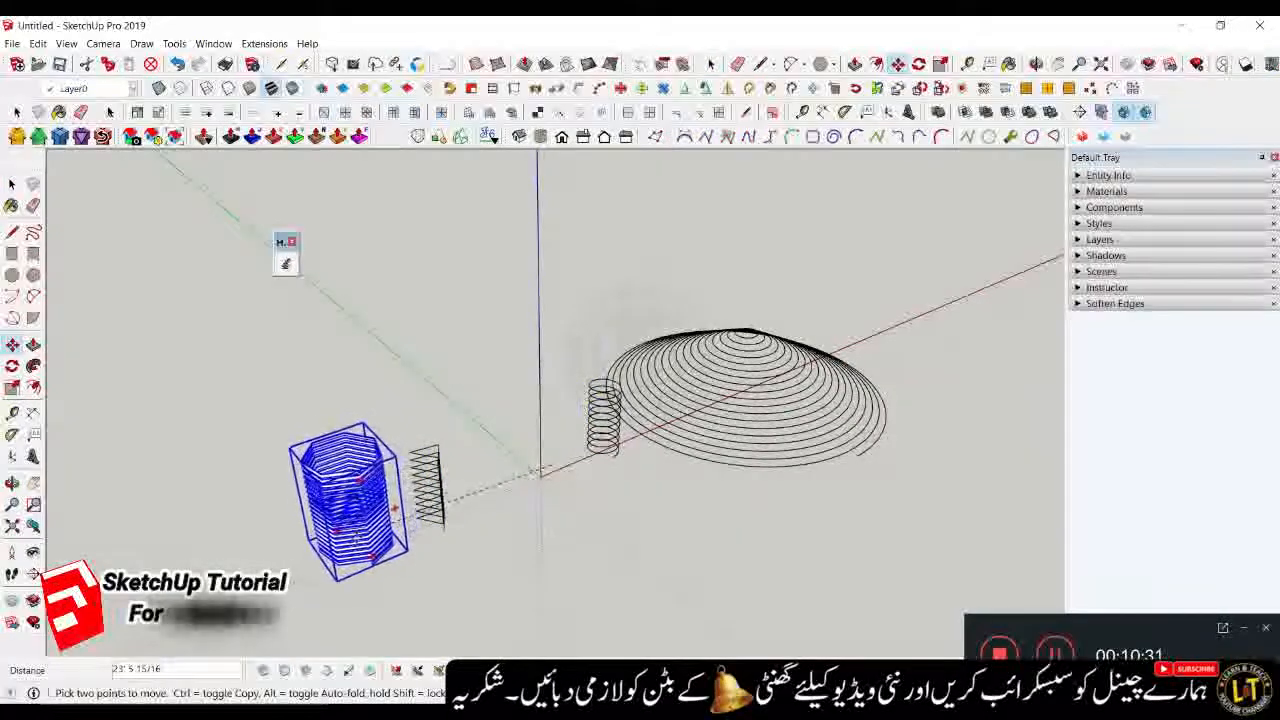
pyautogui.click(352, 538)
pyautogui.scroll(3, 551, 447)
pyautogui.press('space')
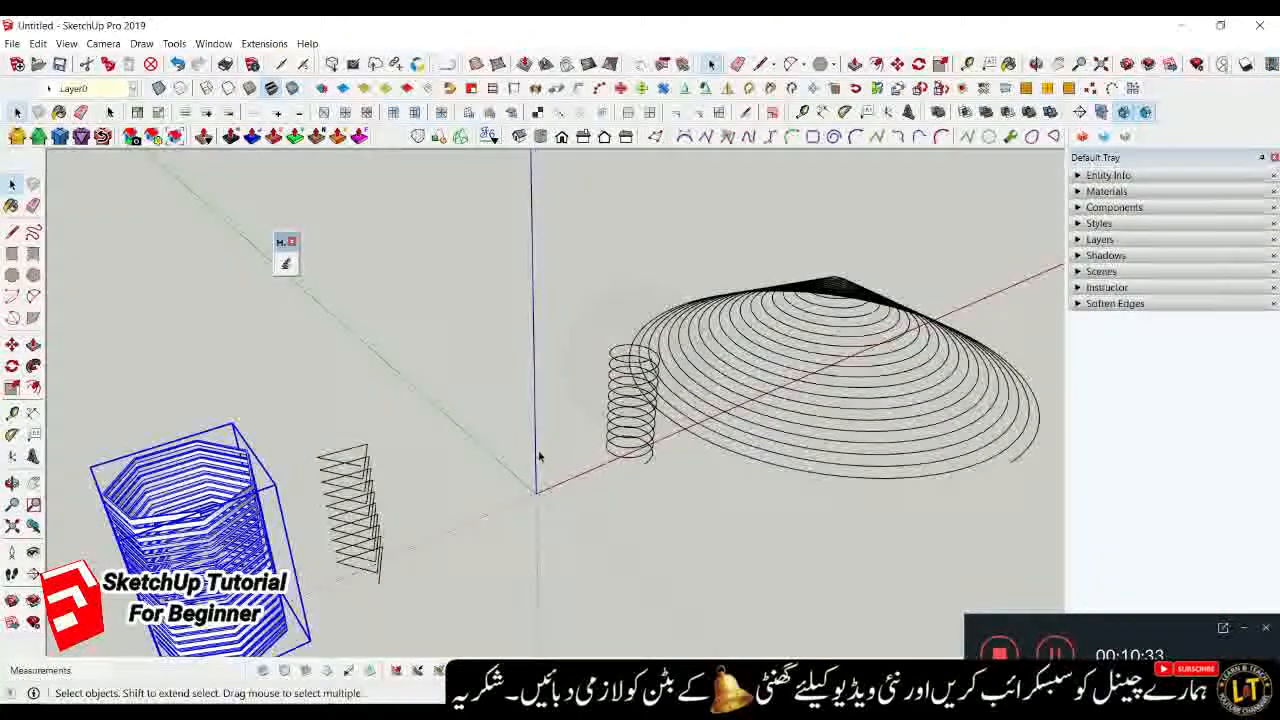
# Generate a conical helix along the vertical line with radius 1 of 4', radius 2 of 3", 20 laps and 100 sections per lap
pyautogui.click(537, 457)
pyautogui.moveTo(520, 491); pyautogui.dragTo(600, 537, button='middle')
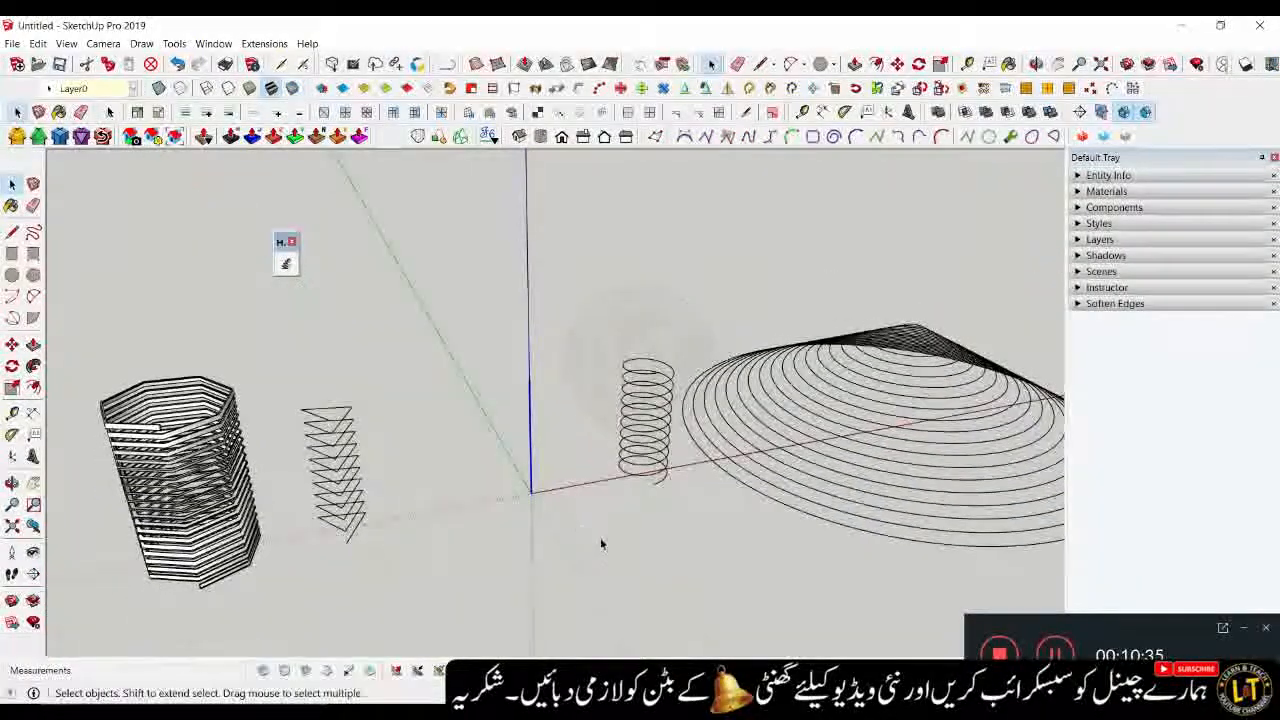
pyautogui.scroll(1, 605, 542)
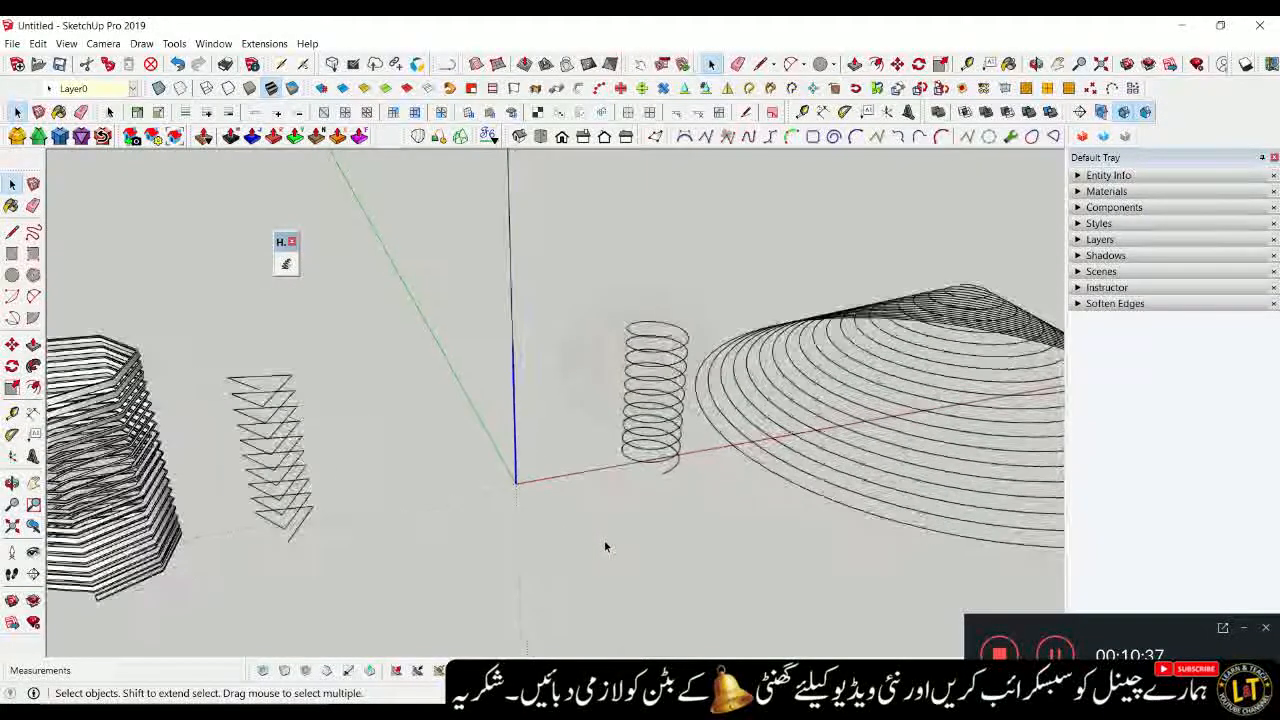
pyautogui.click(287, 264)
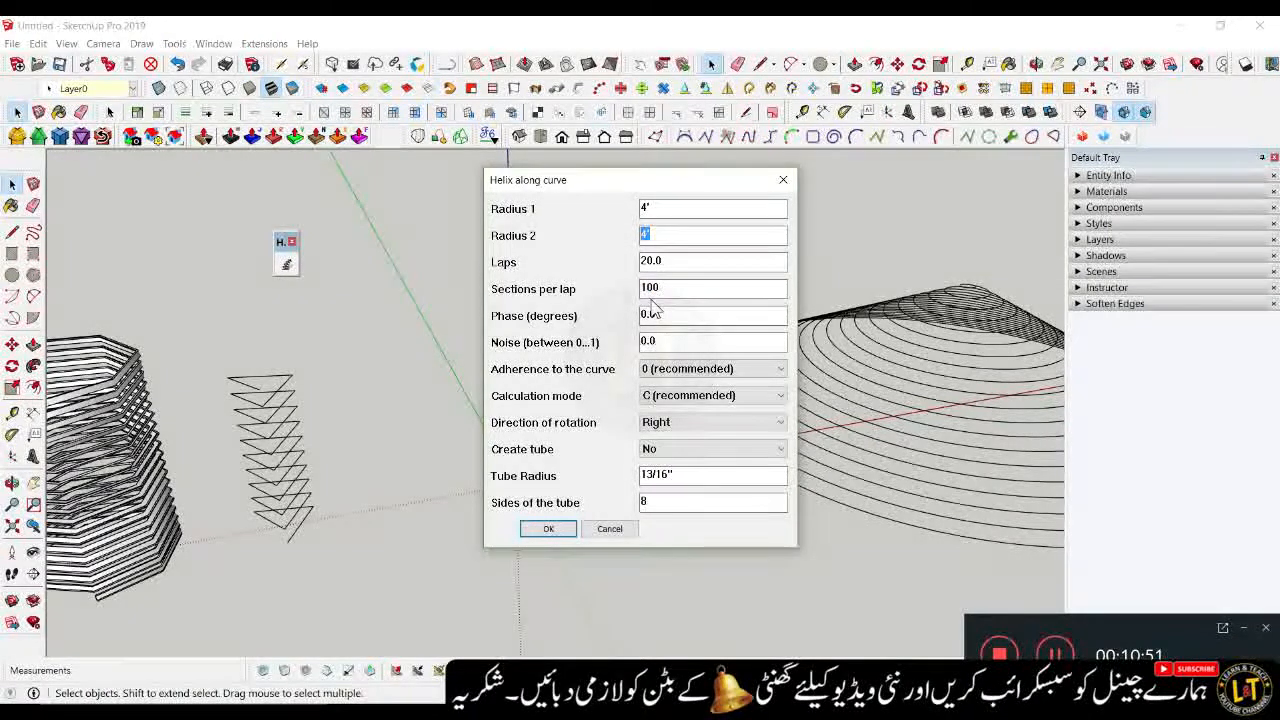
pyautogui.write('3')
pyautogui.click(574, 528)
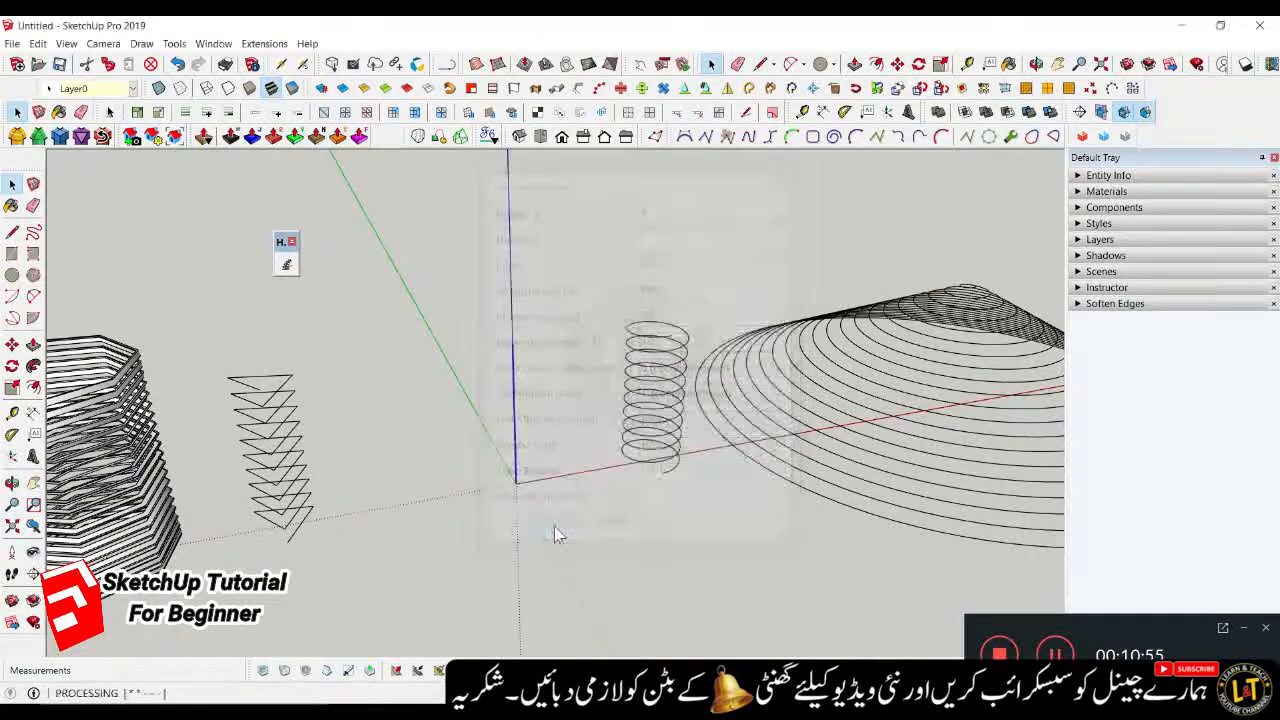
pyautogui.scroll(3, 508, 372)
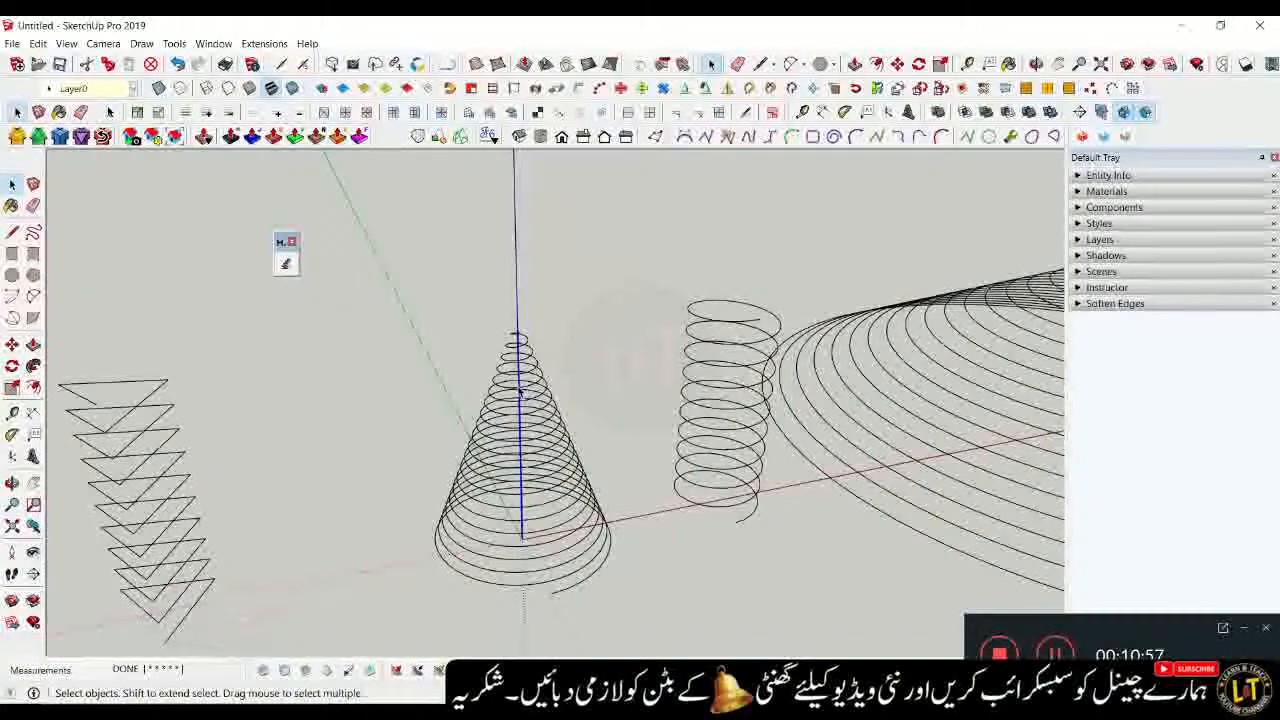
# Copy the vertical line about 10' up the blue axis so the copy starts at the conical helix's tip
pyautogui.click(683, 611)
pyautogui.scroll(2, 521, 531)
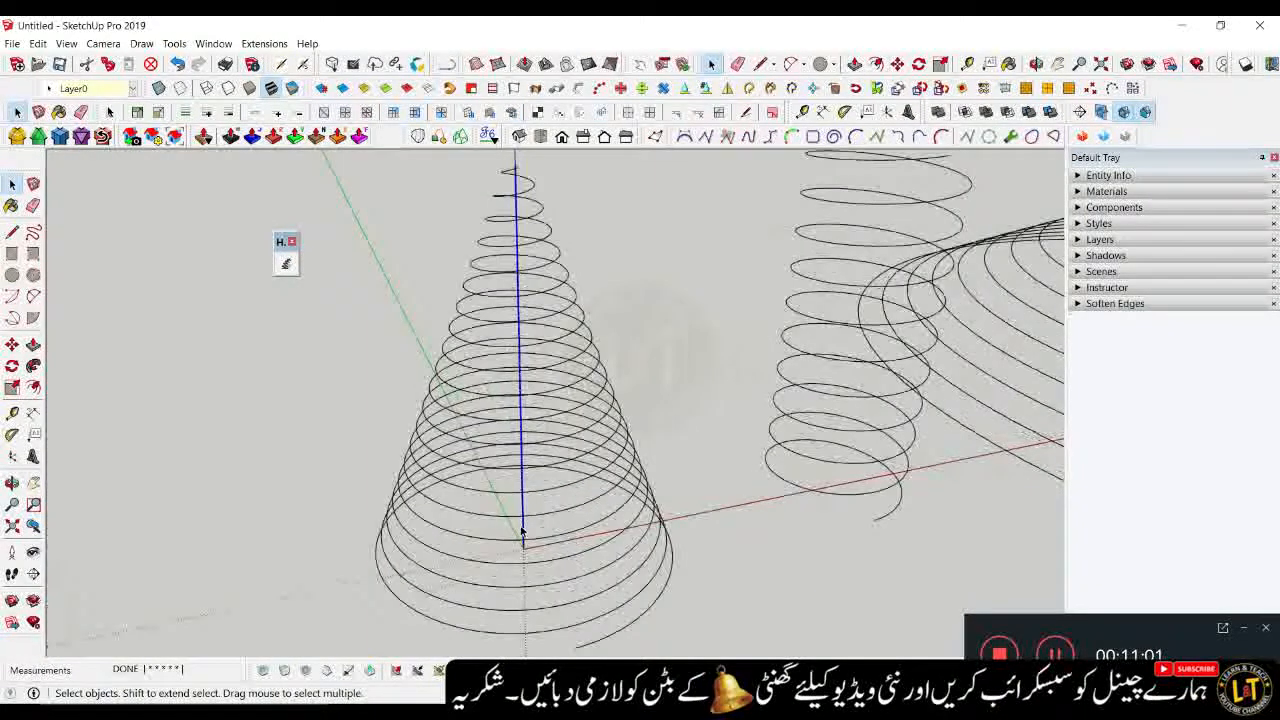
pyautogui.press('m')
pyautogui.scroll(2, 522, 535)
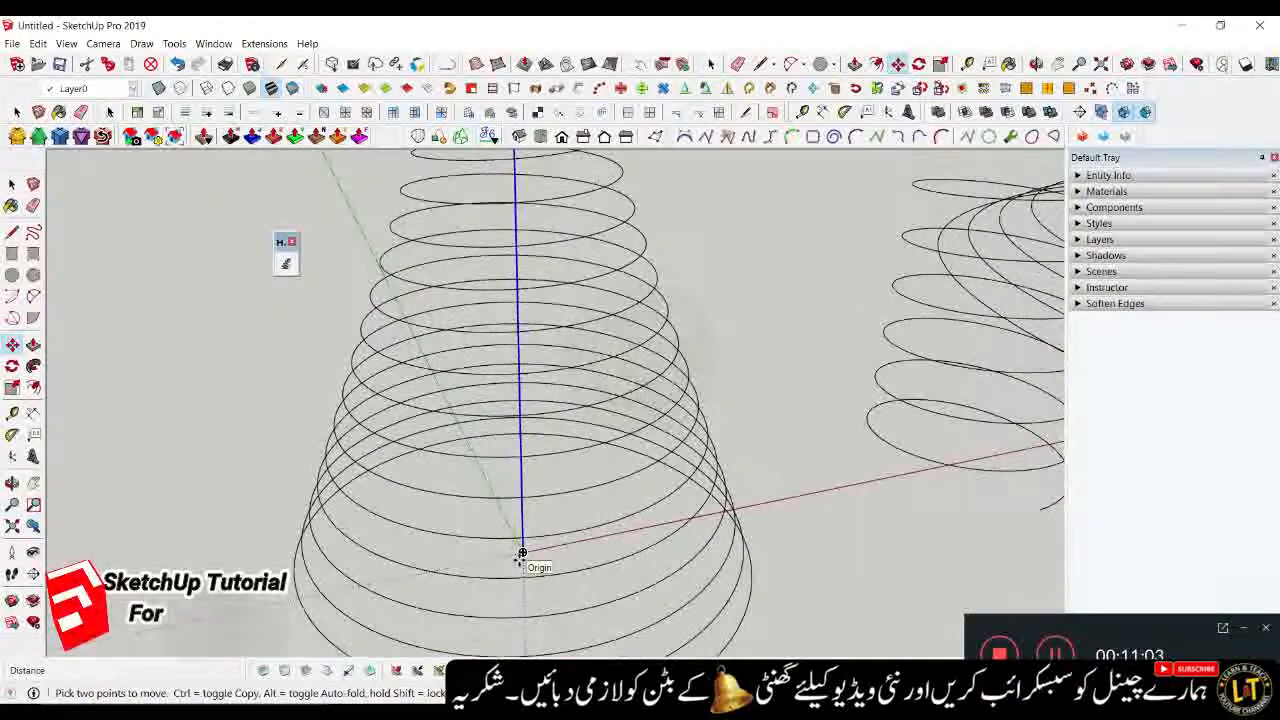
pyautogui.click(522, 553)
pyautogui.press('ctrl')
pyautogui.scroll(-3, 522, 555)
pyautogui.scroll(3, 503, 251)
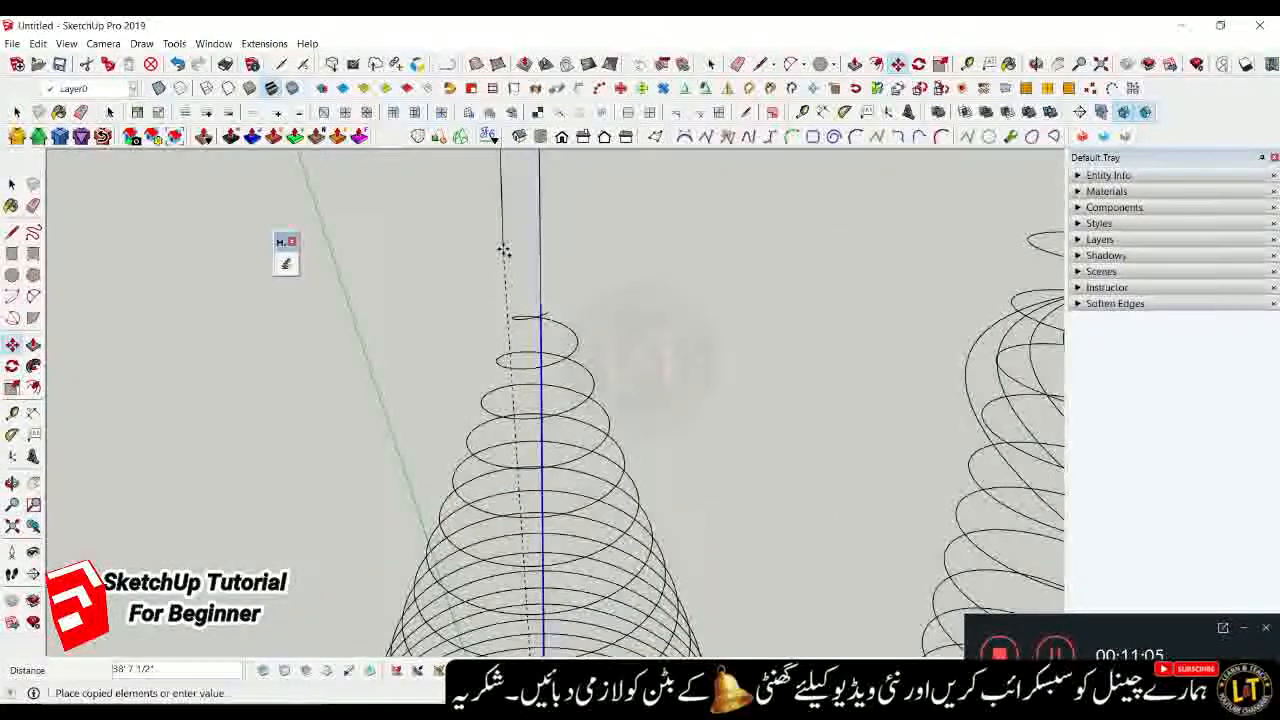
pyautogui.scroll(2, 525, 301)
pyautogui.scroll(-1, 535, 308)
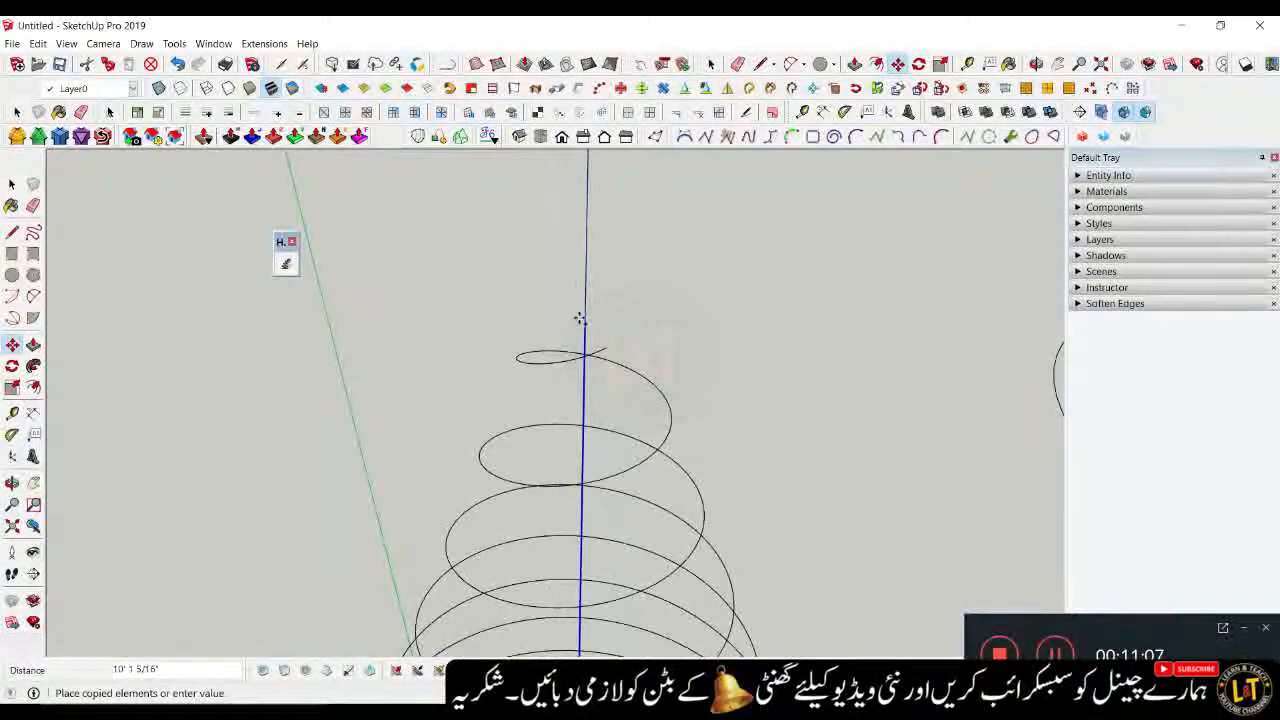
pyautogui.click(582, 329)
pyautogui.scroll(-4, 551, 331)
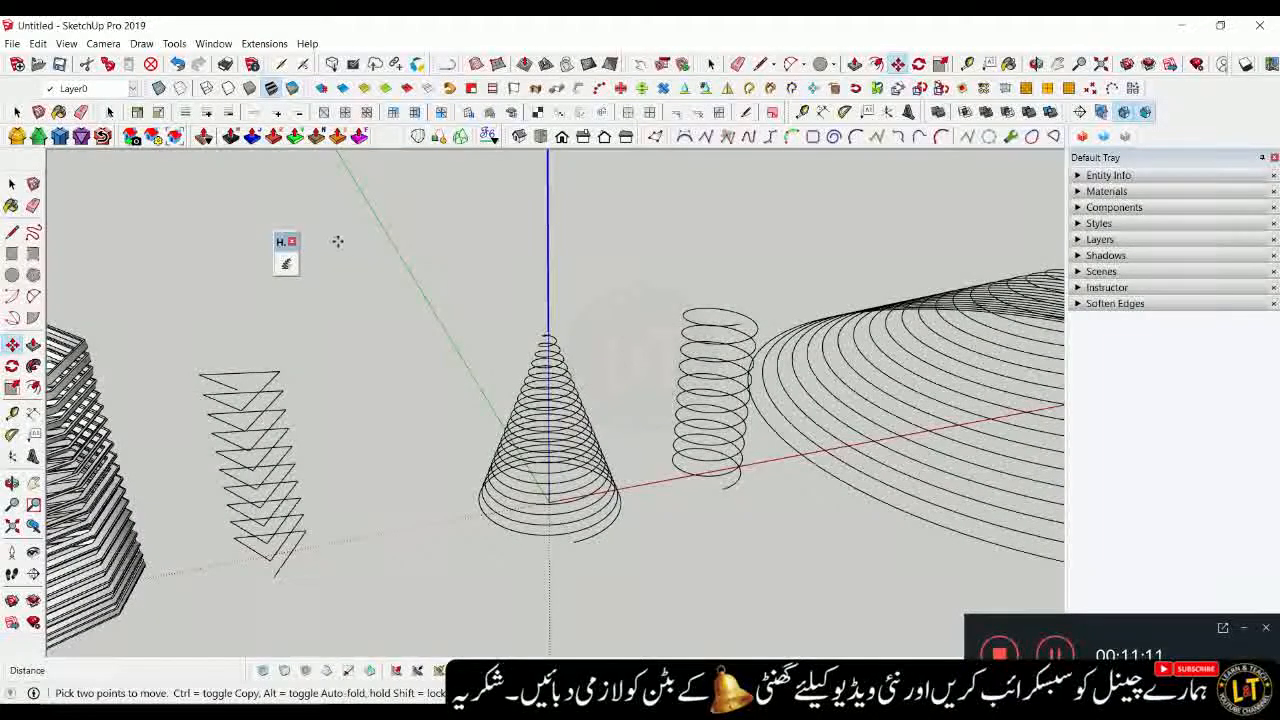
# Generate an inverted conical helix along the copied upper line with radius 1 of 3, radius 2 of 4', 20 laps and 100 sections per lap
pyautogui.click(287, 265)
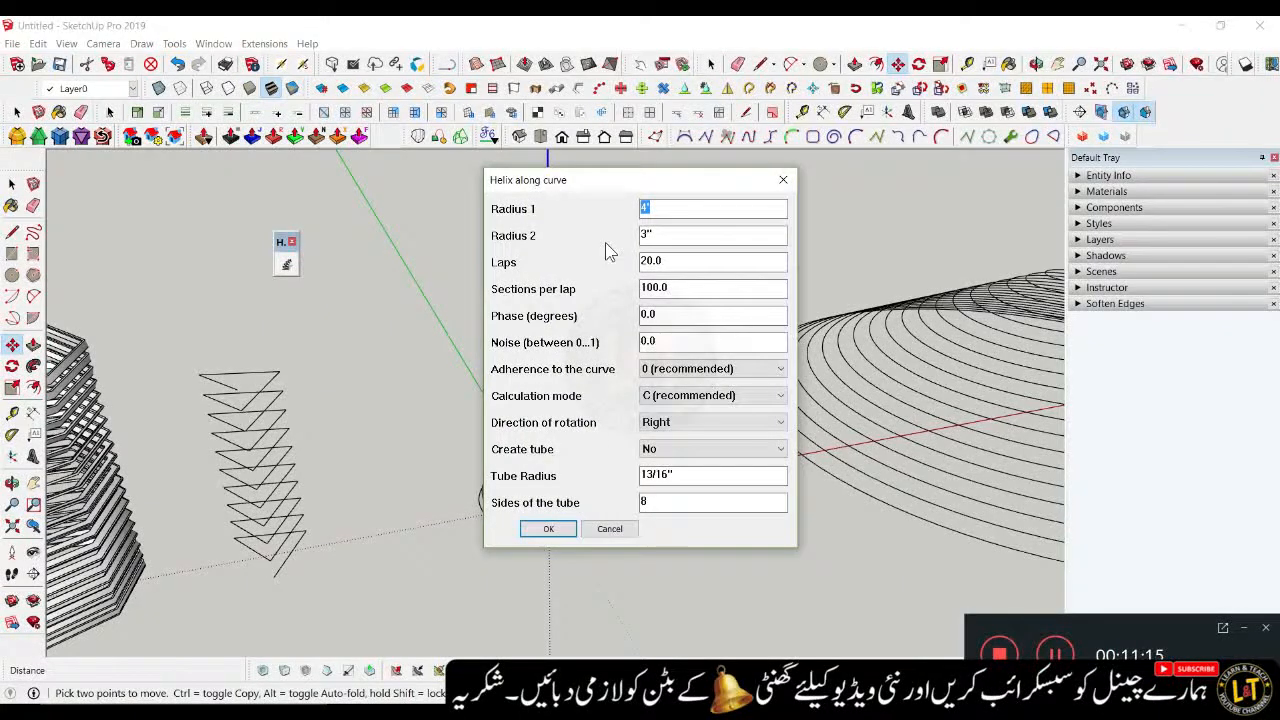
pyautogui.write('3')
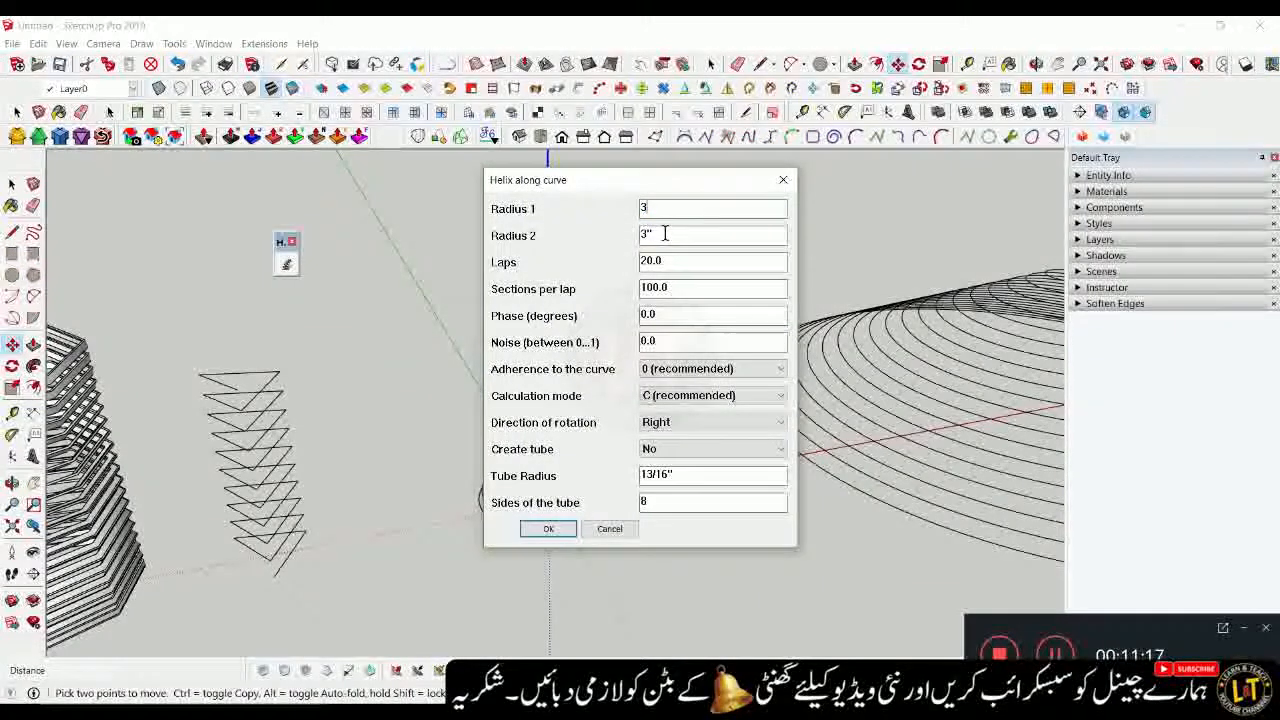
pyautogui.write('4')
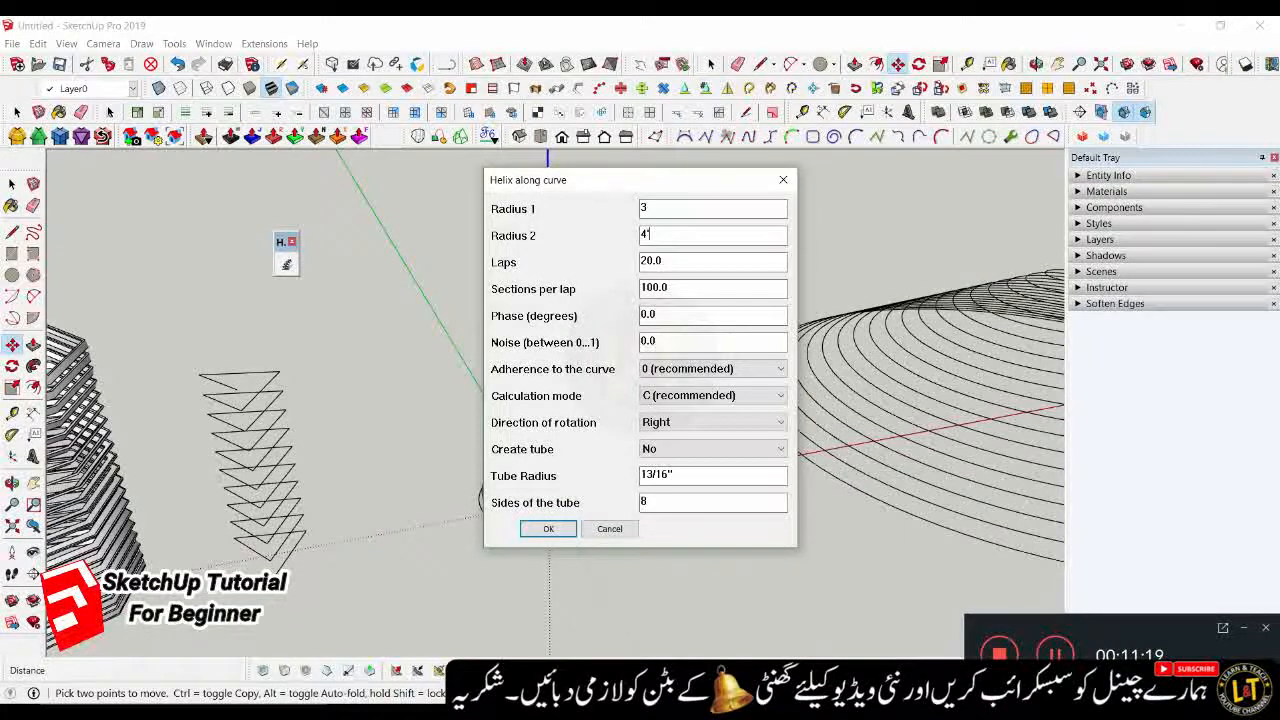
pyautogui.click(548, 528)
pyautogui.moveTo(583, 549); pyautogui.dragTo(514, 431, button='middle')
pyautogui.scroll(6, 549, 424)
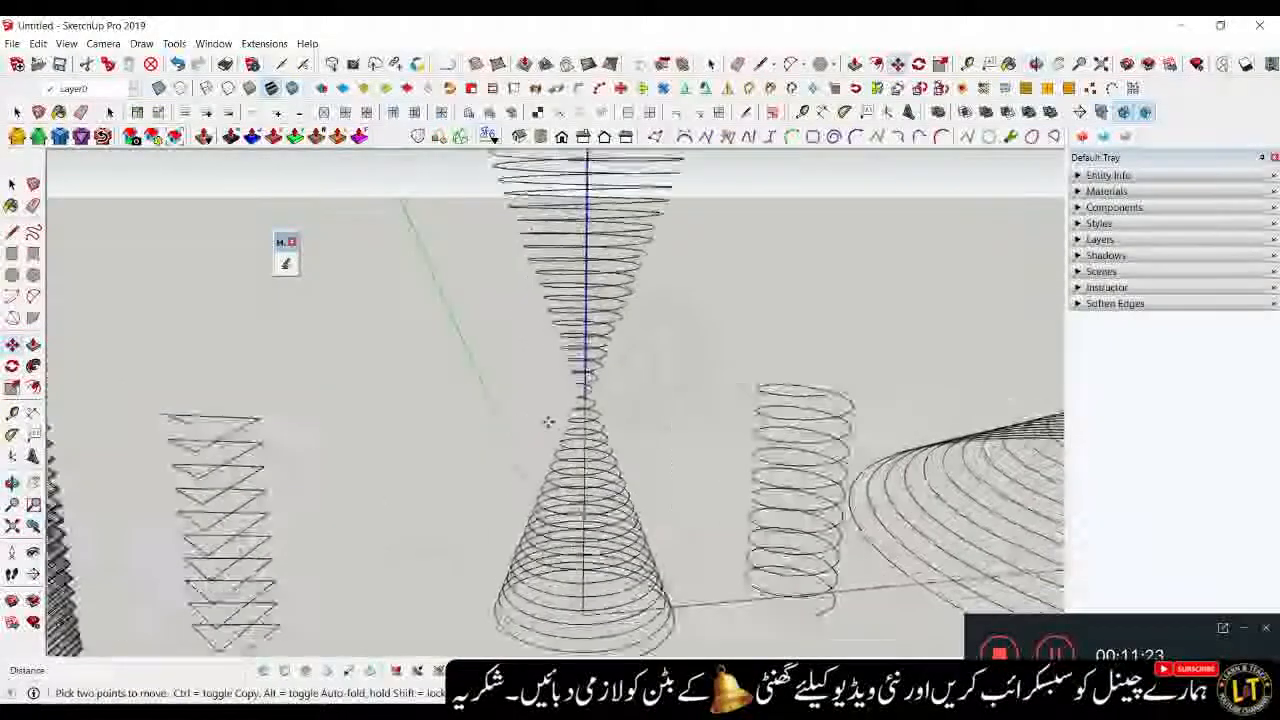
# Move the inverted upper helix so its lower endpoint meets the top endpoint of the lower conical helix
pyautogui.press('space')
pyautogui.scroll(-2, 550, 425)
pyautogui.scroll(3, 503, 380)
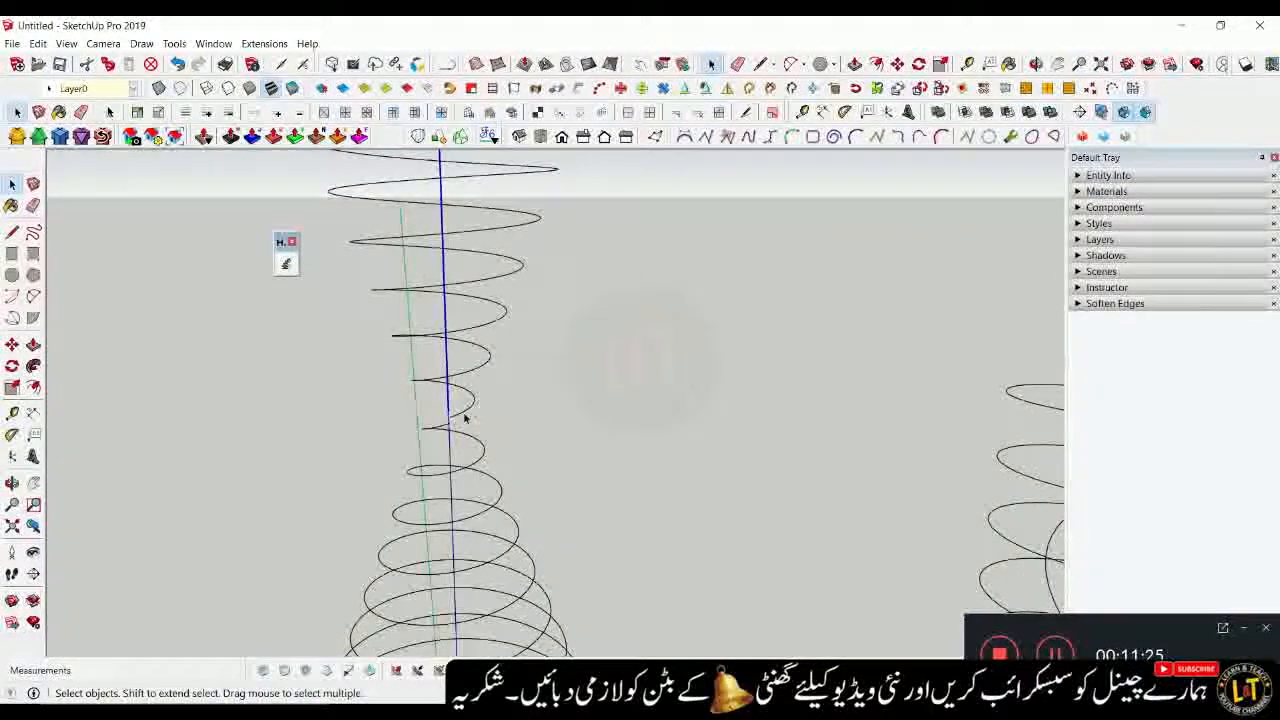
pyautogui.scroll(4, 464, 418)
pyautogui.scroll(-4, 455, 413)
pyautogui.scroll(5, 452, 398)
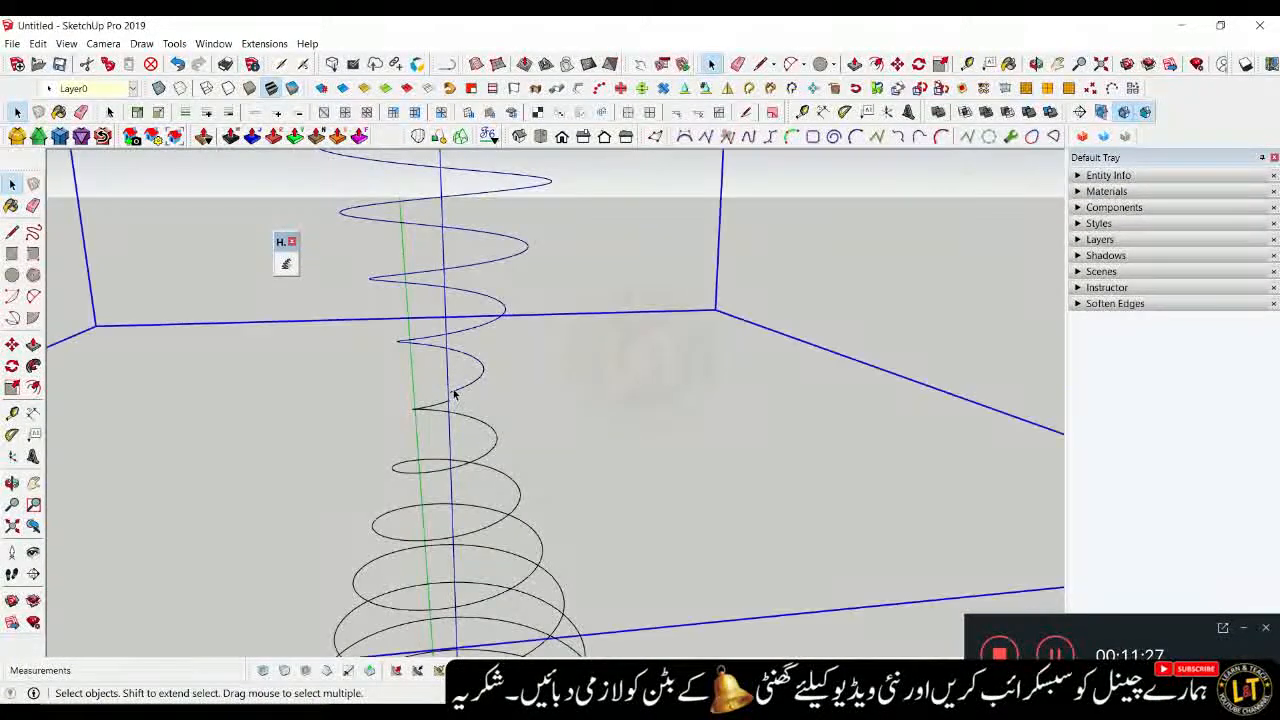
pyautogui.press('m')
pyautogui.scroll(3, 440, 420)
pyautogui.scroll(-4, 425, 442)
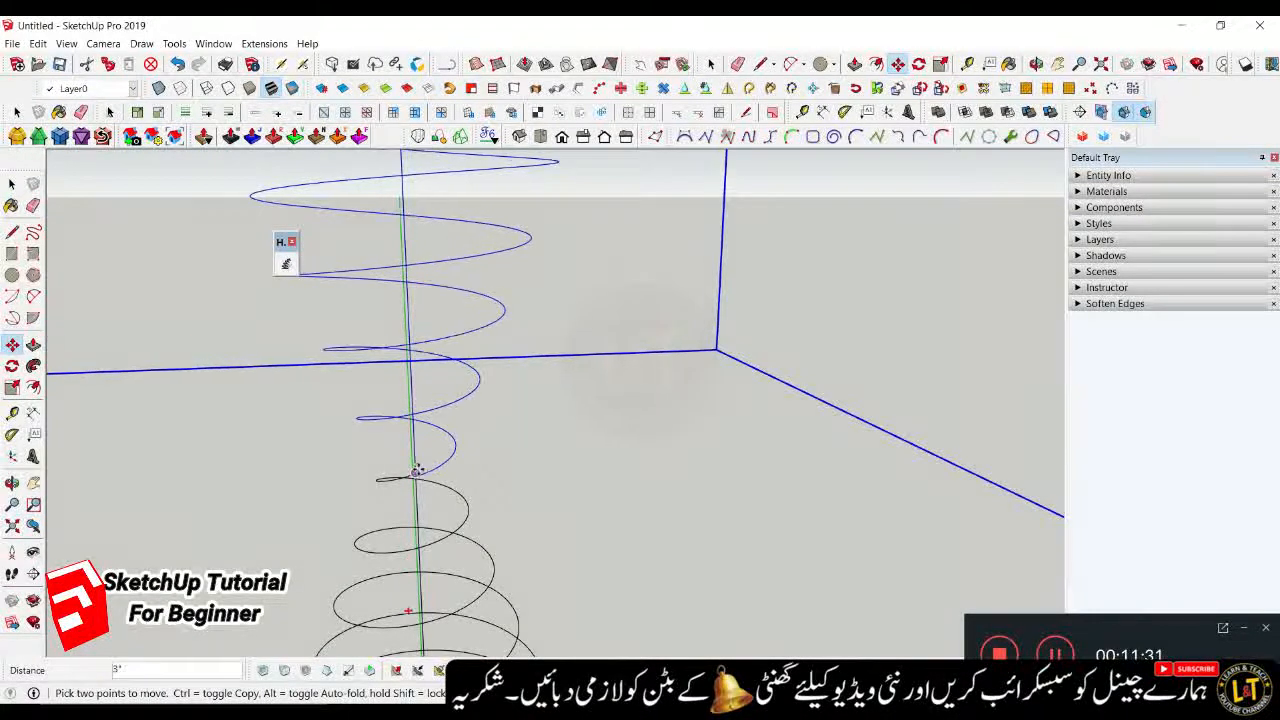
pyautogui.scroll(5, 409, 472)
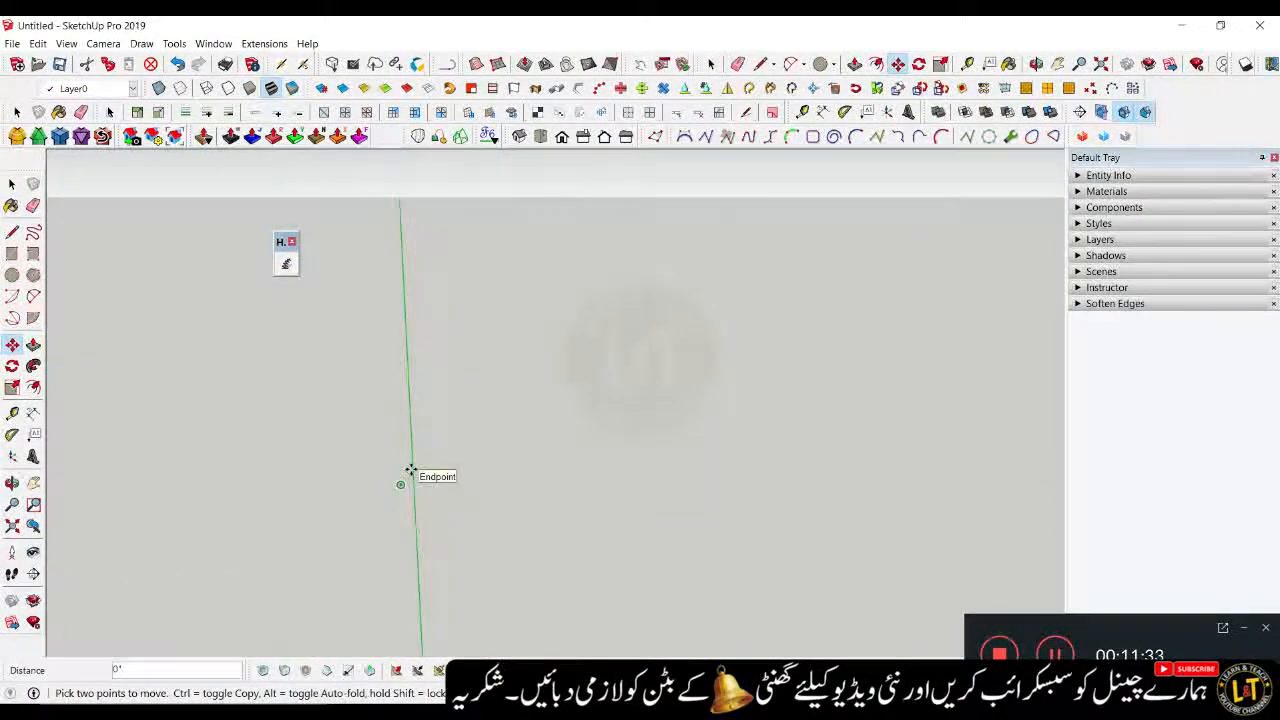
pyautogui.scroll(-4, 409, 472)
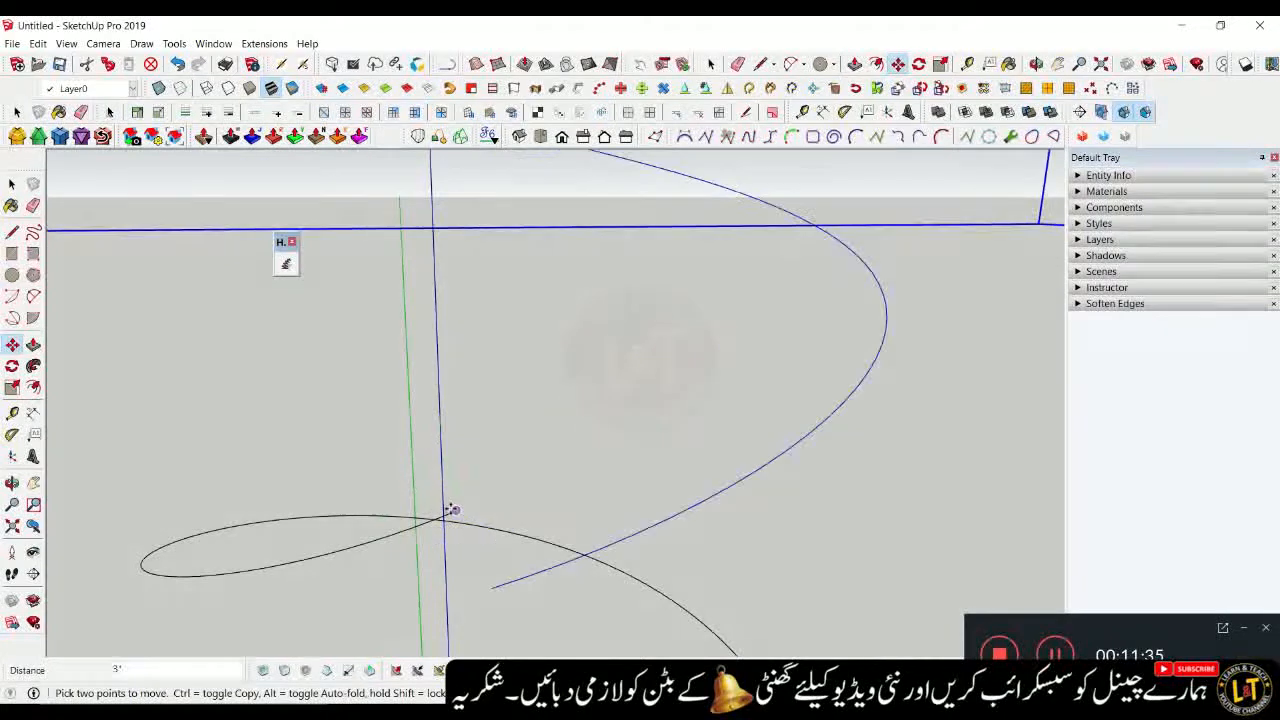
pyautogui.scroll(-6, 474, 543)
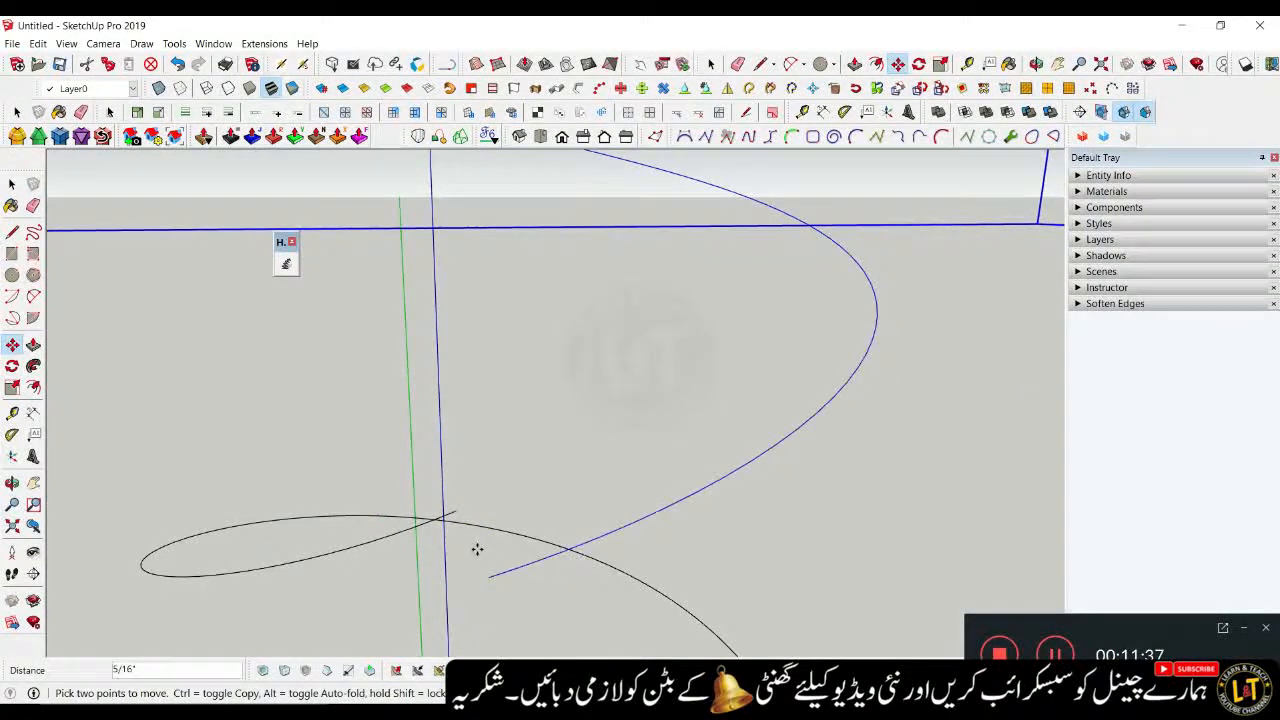
pyautogui.scroll(-8, 430, 507)
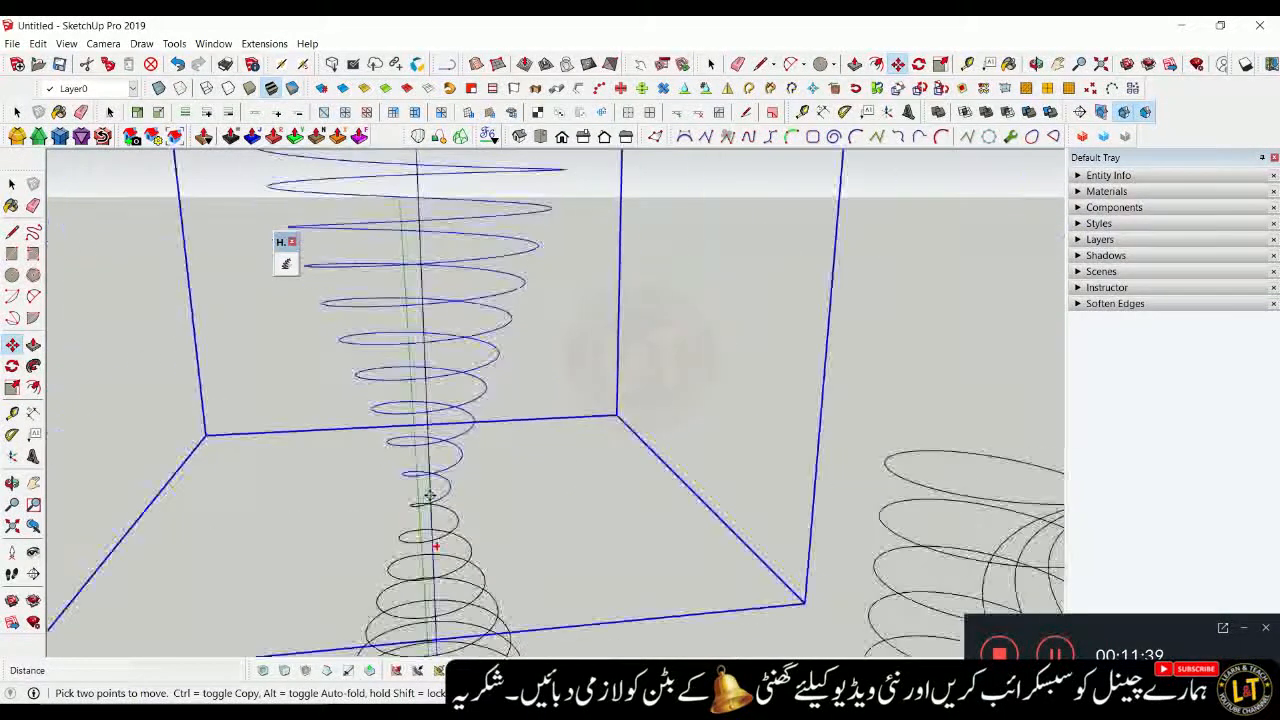
# Explode the upper and lower conical helix groups together into loose curves and select the resulting curves
pyautogui.press('space')
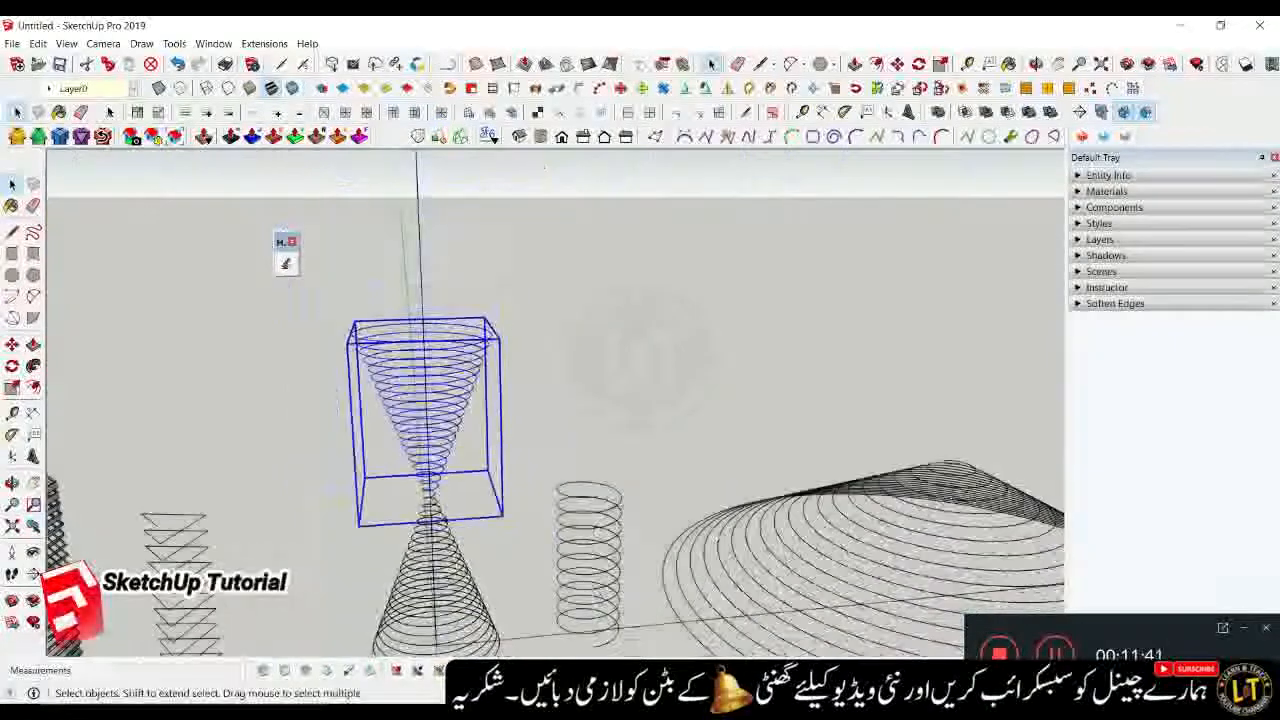
pyautogui.click(473, 521)
pyautogui.click(432, 532)
pyautogui.scroll(-3, 412, 480)
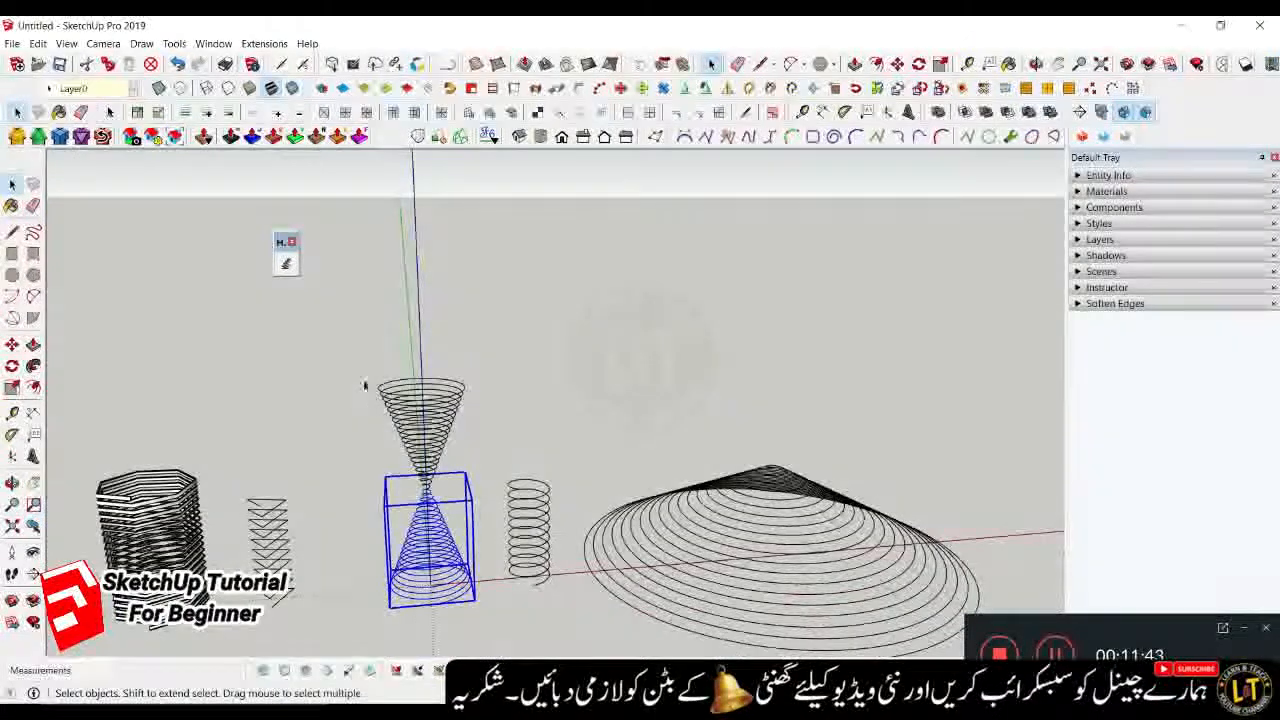
pyautogui.click(440, 615)
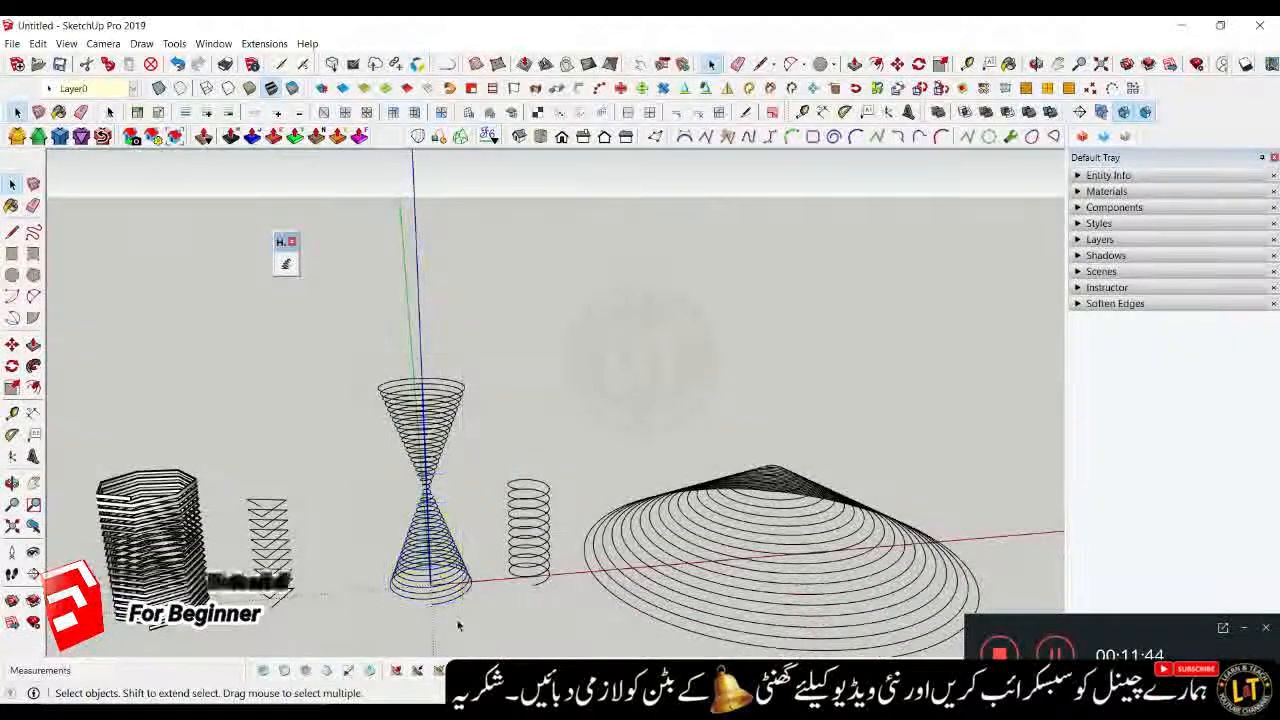
pyautogui.click(437, 535)
pyautogui.rightClick(434, 452)
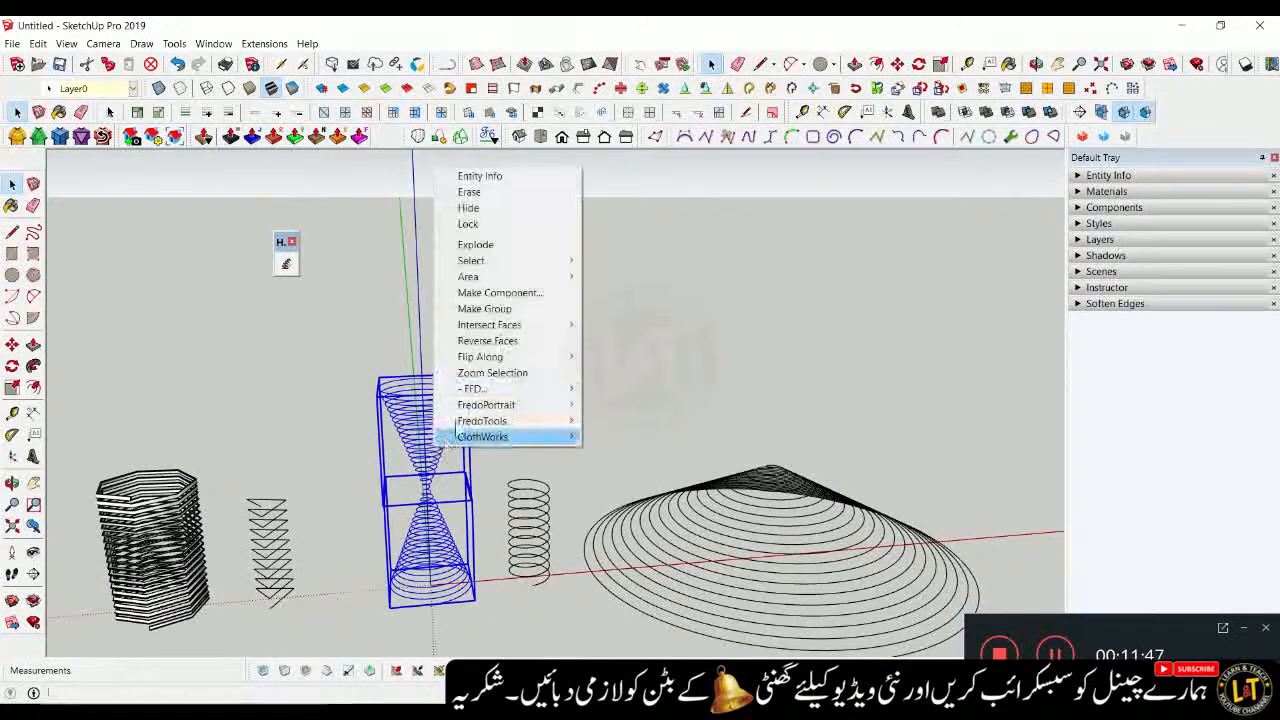
pyautogui.moveTo(508, 262)
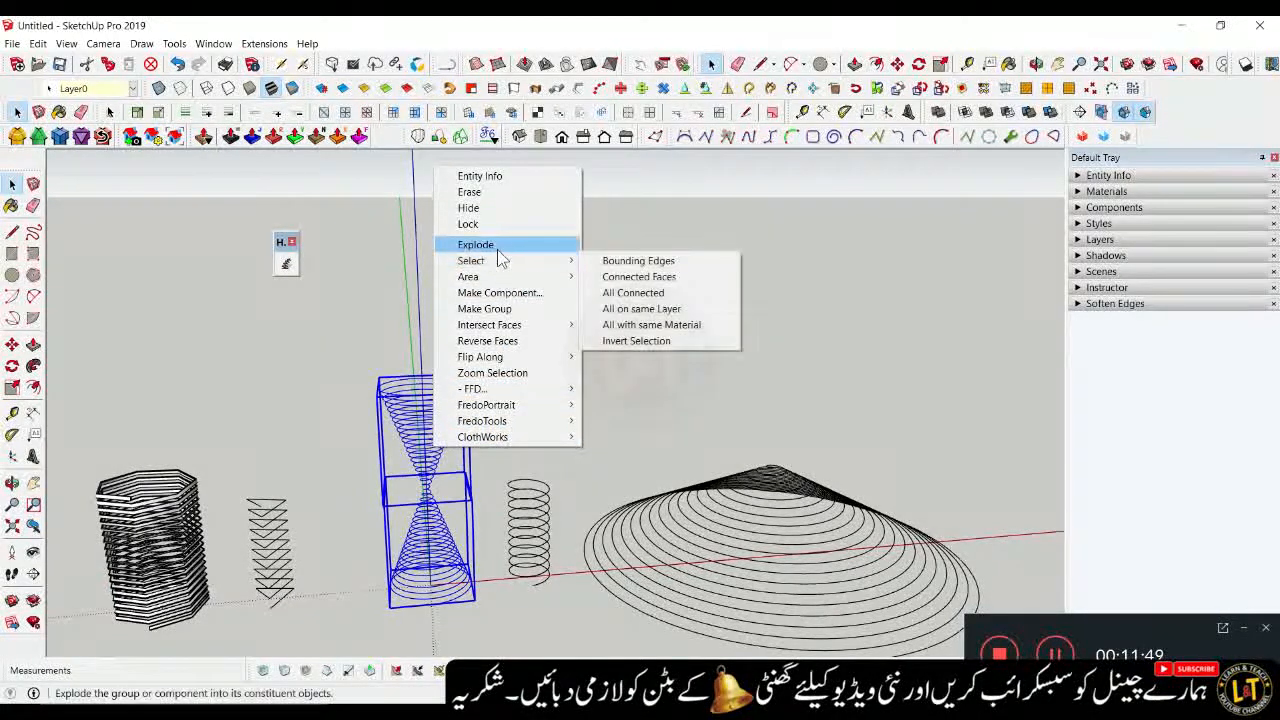
pyautogui.click(476, 244)
pyautogui.click(427, 445)
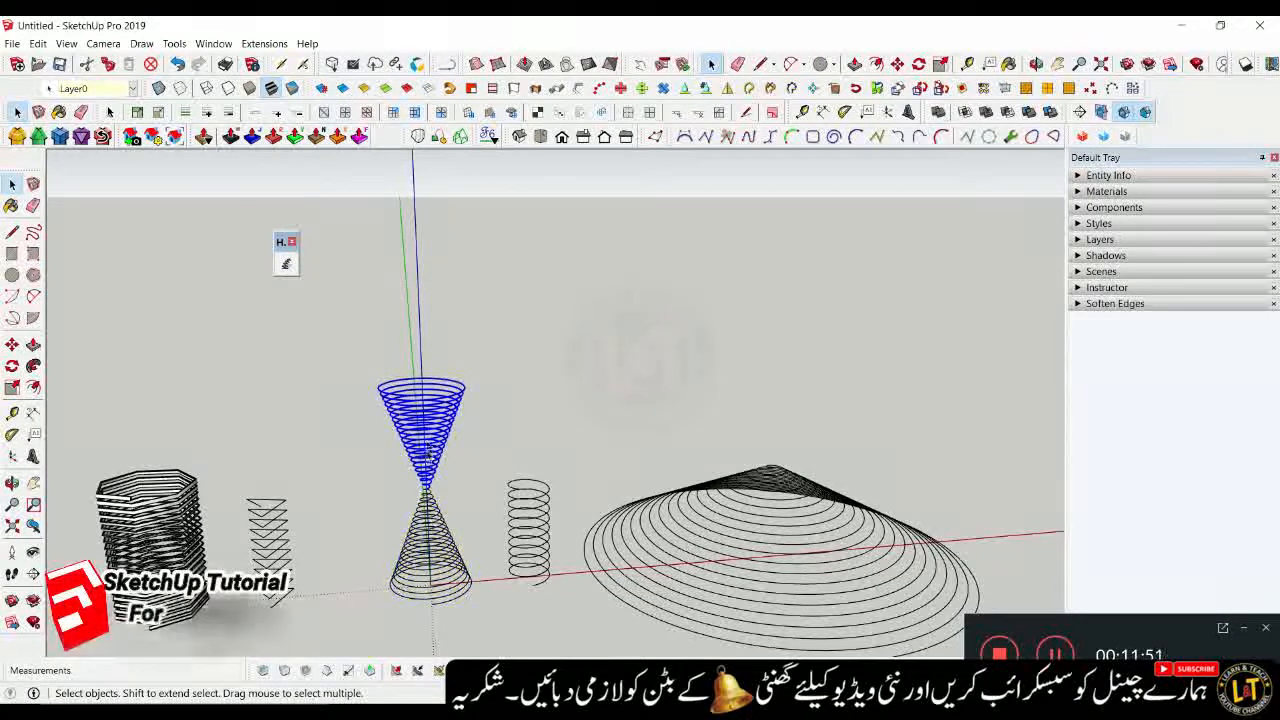
pyautogui.keyDown('shift'); pyautogui.click(459, 570); pyautogui.keyUp('shift')
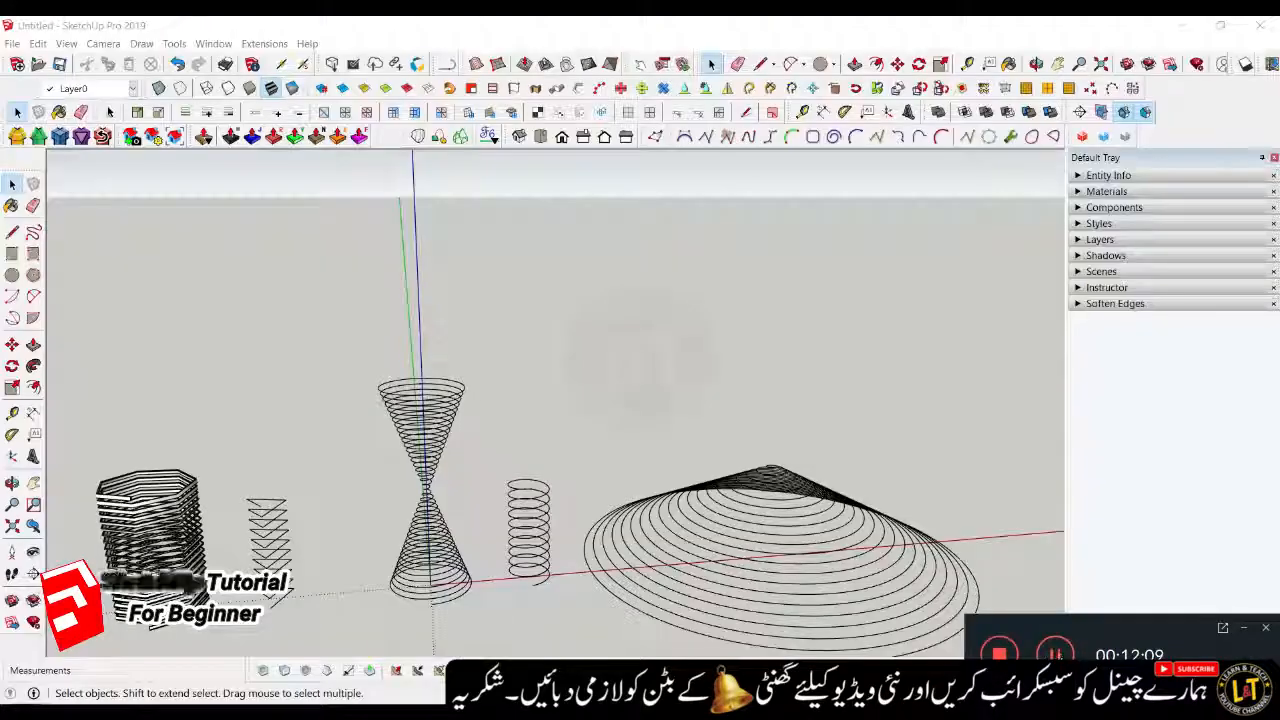
pyautogui.scroll(-3, 803, 600)
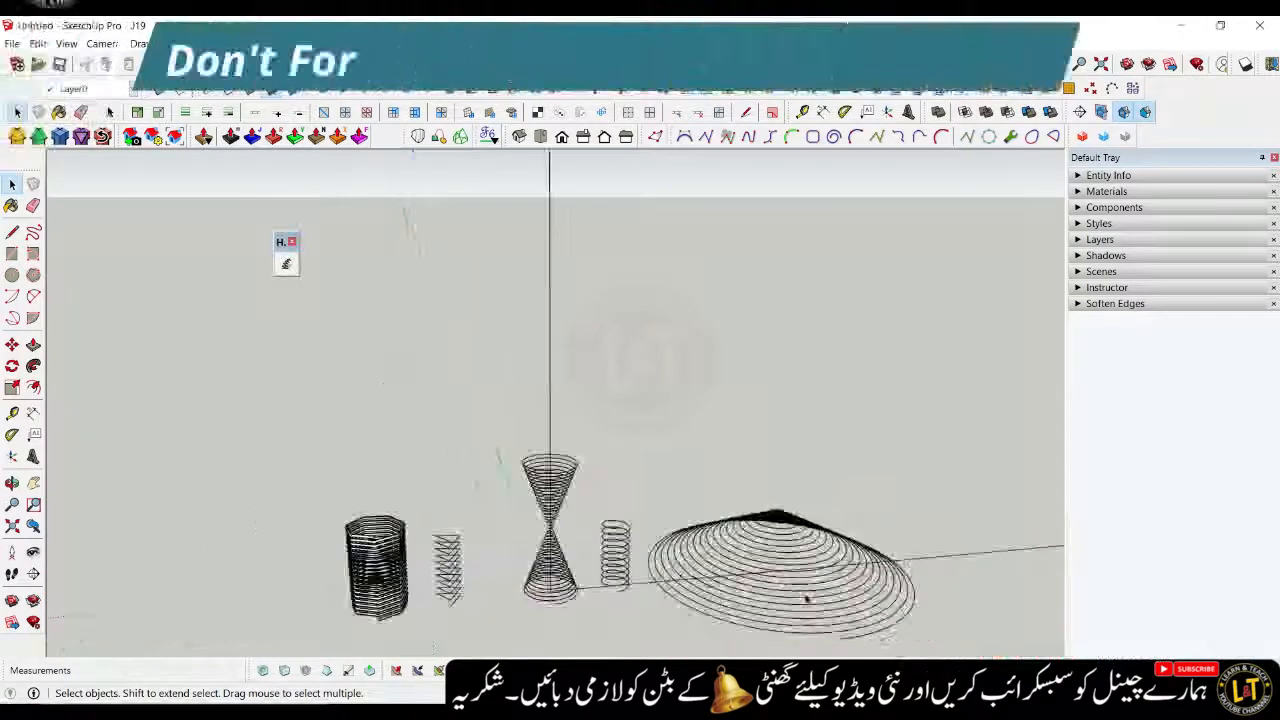
pyautogui.scroll(-2, 599, 516)
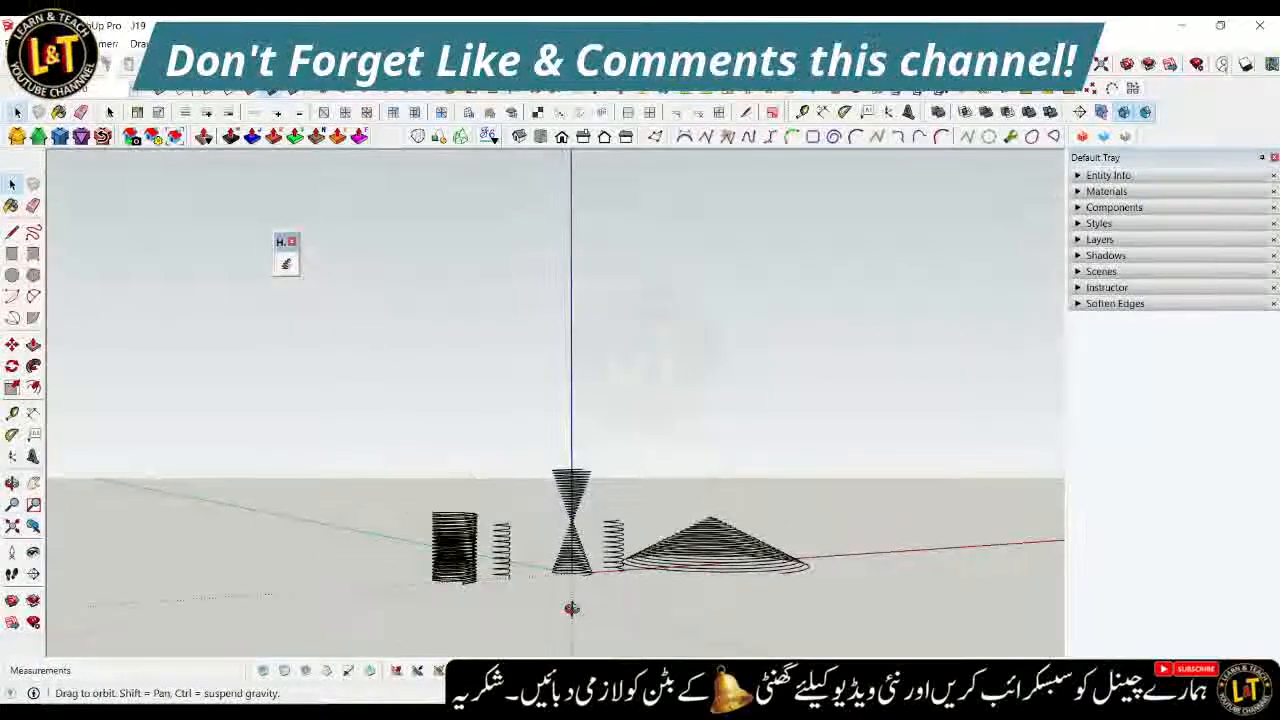